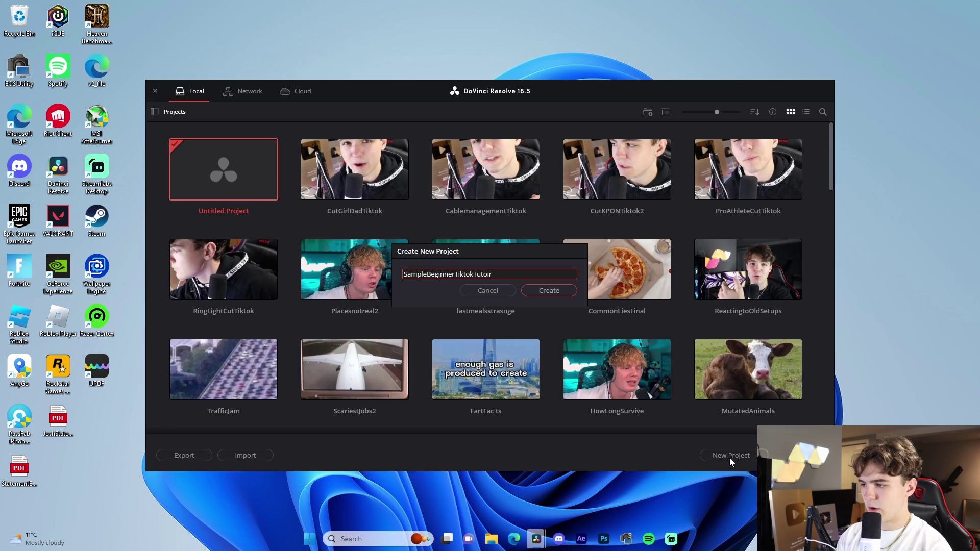
Create the new project as SampleBeginnerTiktokTutorial and open its project settings
text(torial)
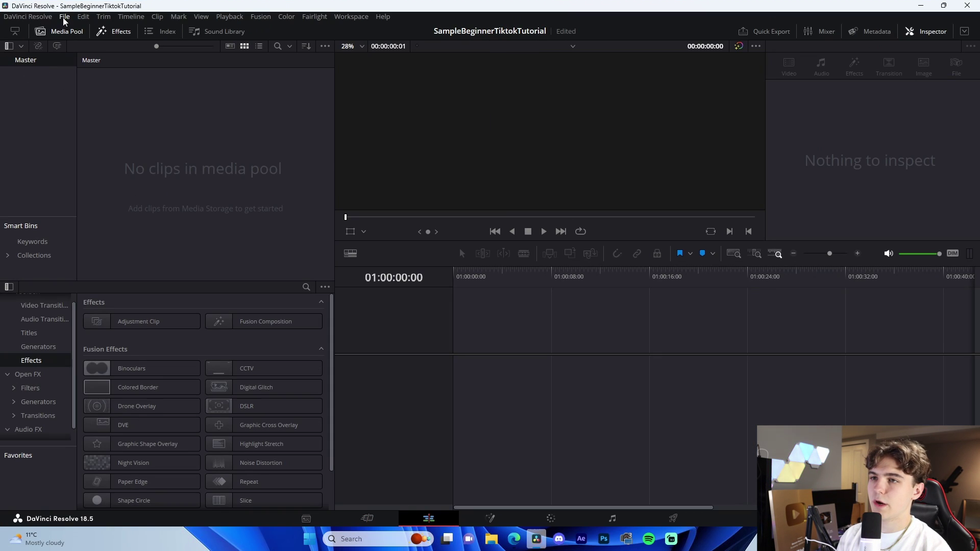
click(64, 17)
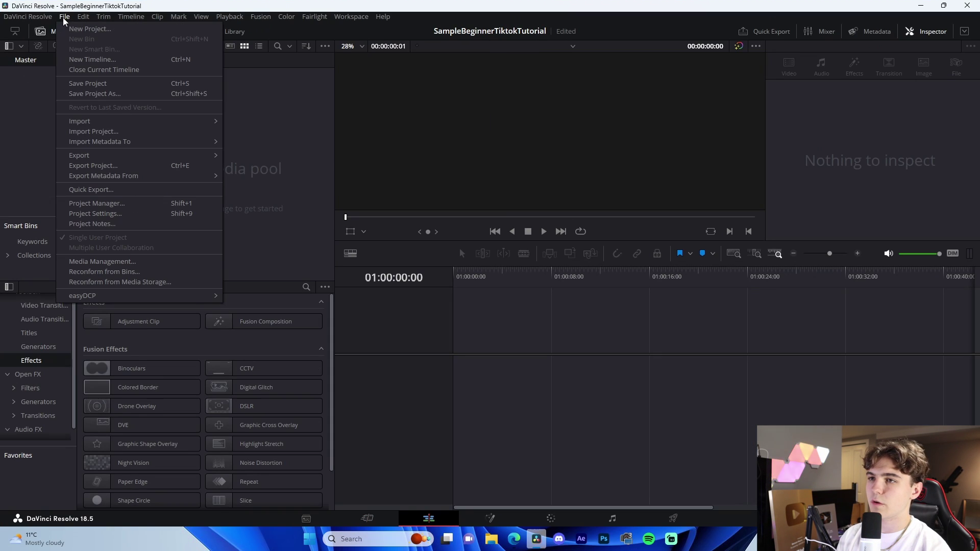
click(127, 214)
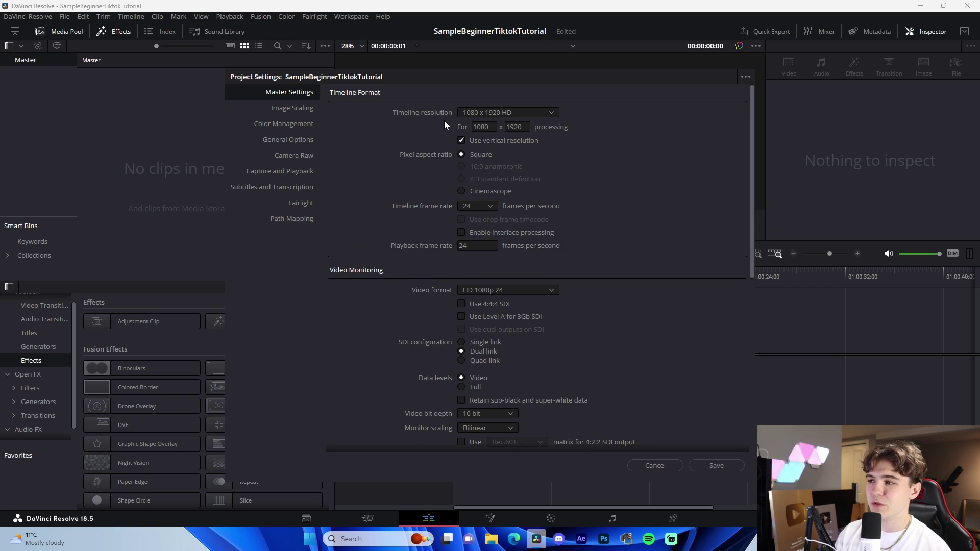
Use the 1080 x 1920 HD vertical resolution with a 60 fps timeline frame rate, and save the project settings
click(475, 113)
click(588, 167)
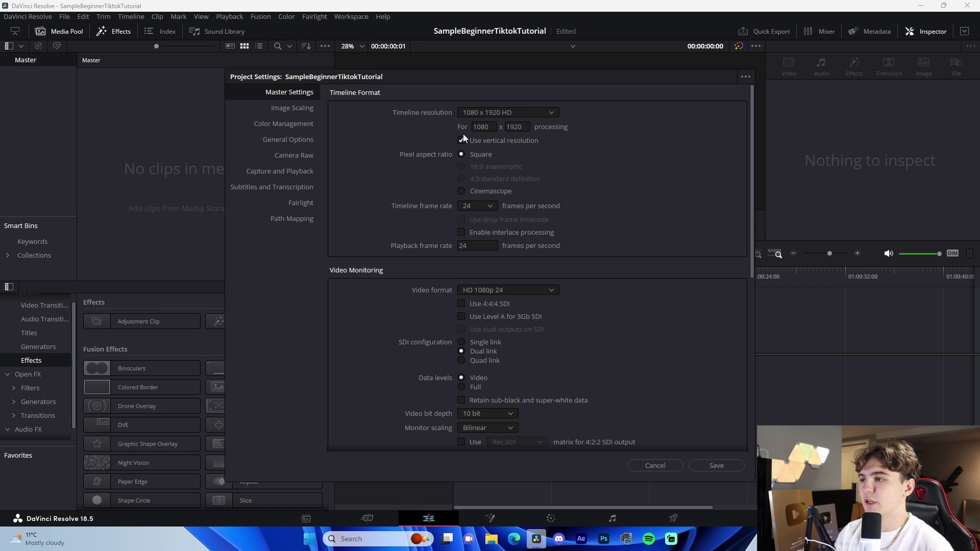
click(484, 139)
click(492, 204)
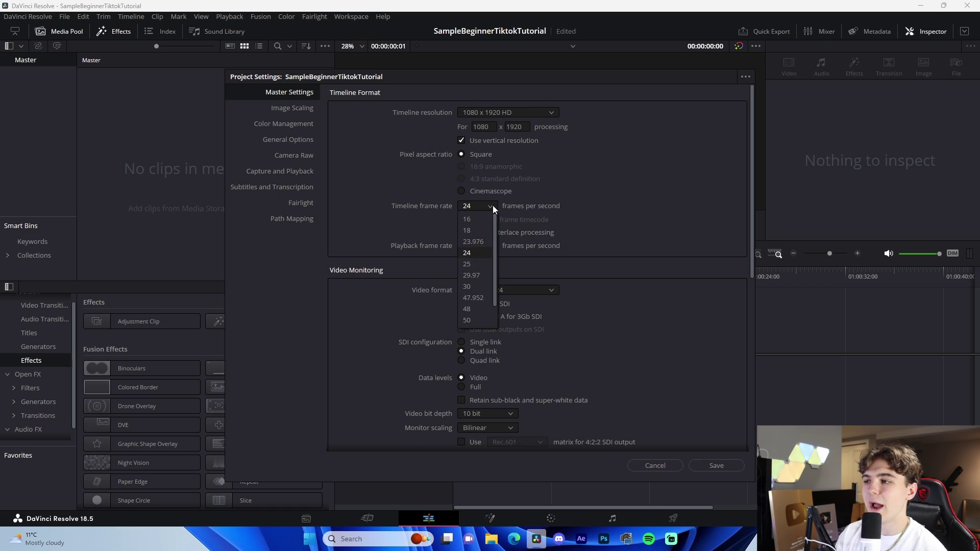
click(479, 301)
click(483, 247)
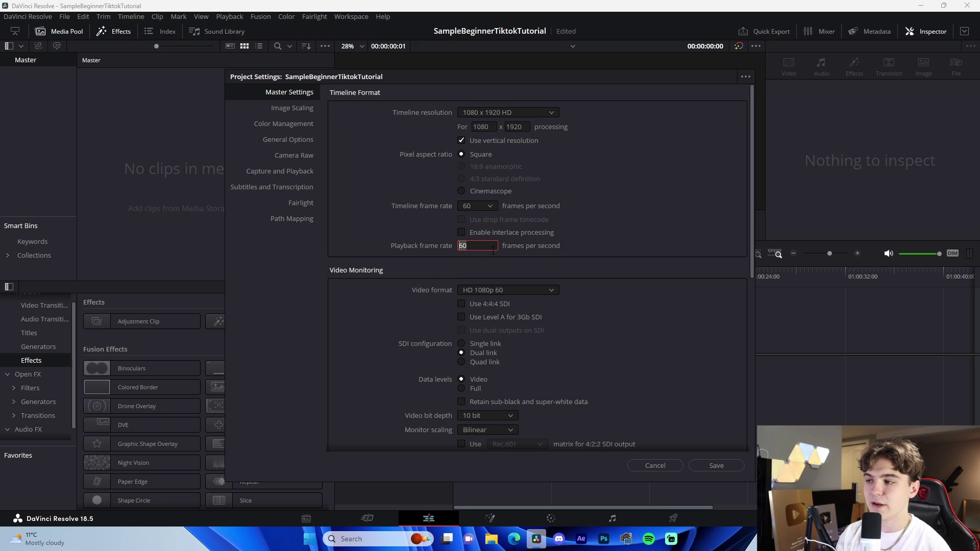
scroll(566, 242, down, 5)
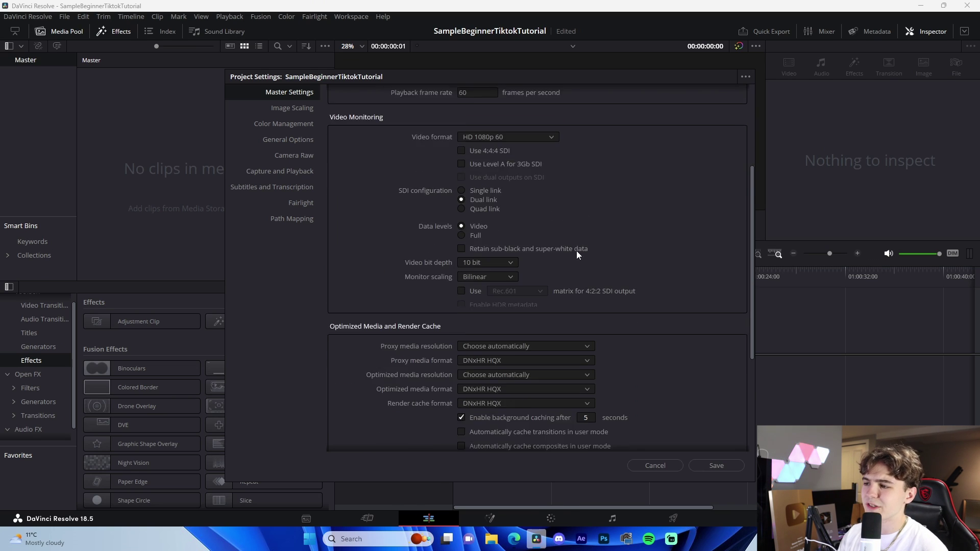
scroll(713, 356, down, 3)
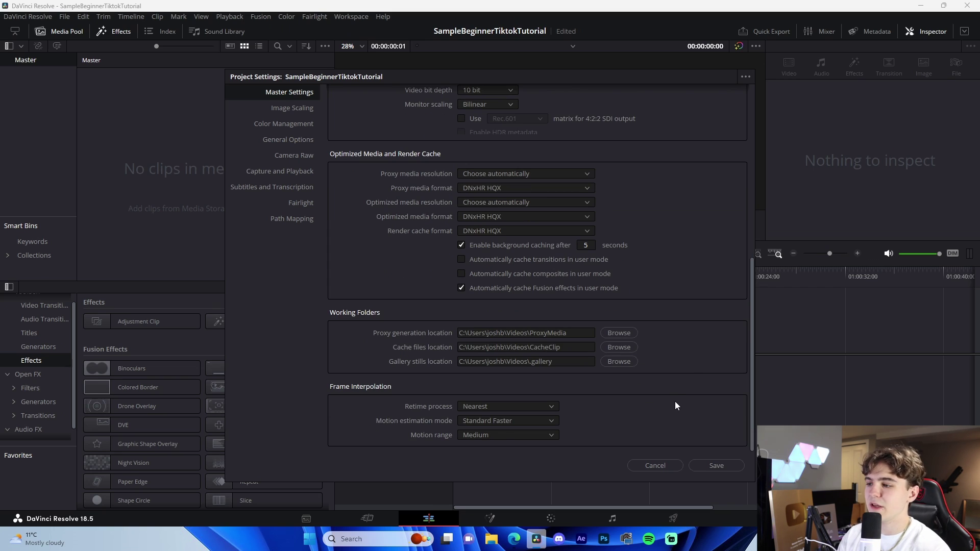
click(724, 466)
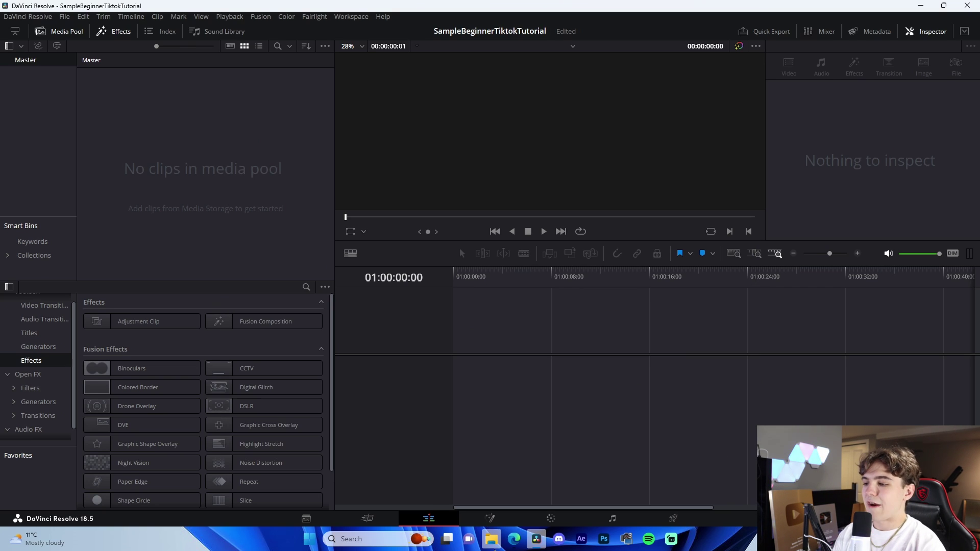
Import MVI_1983 from the Camera Footage folder into the media pool without changing the project frame rate
click(492, 539)
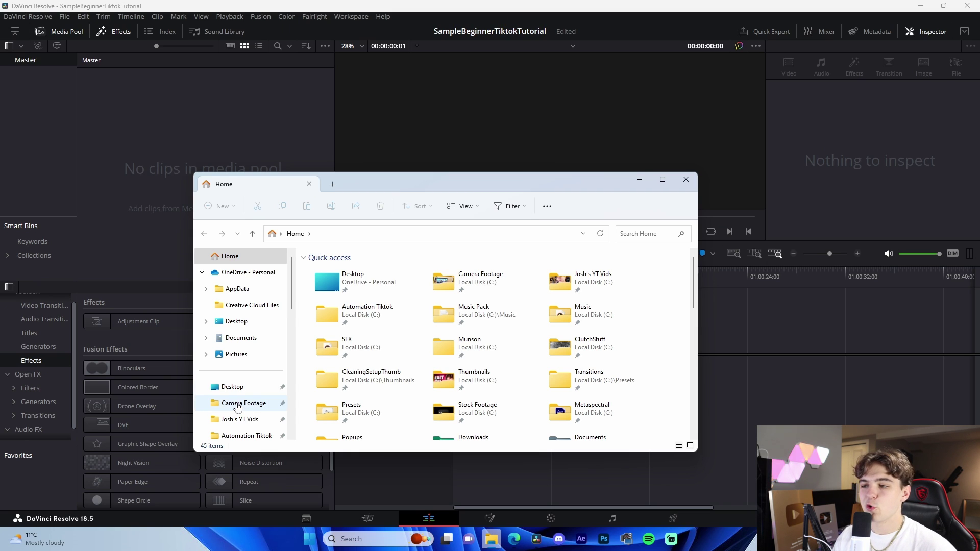
click(238, 405)
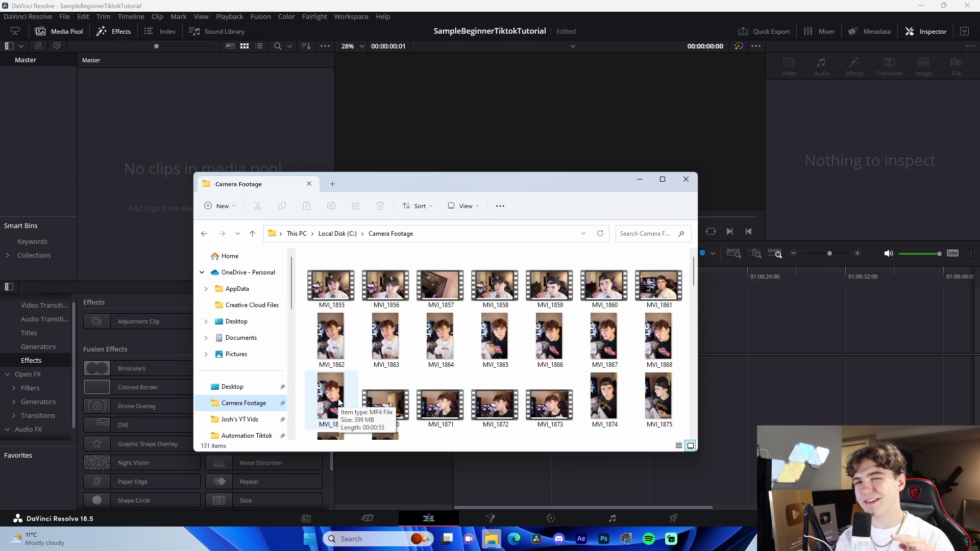
scroll(496, 365, down, 15)
scroll(504, 360, up, 15)
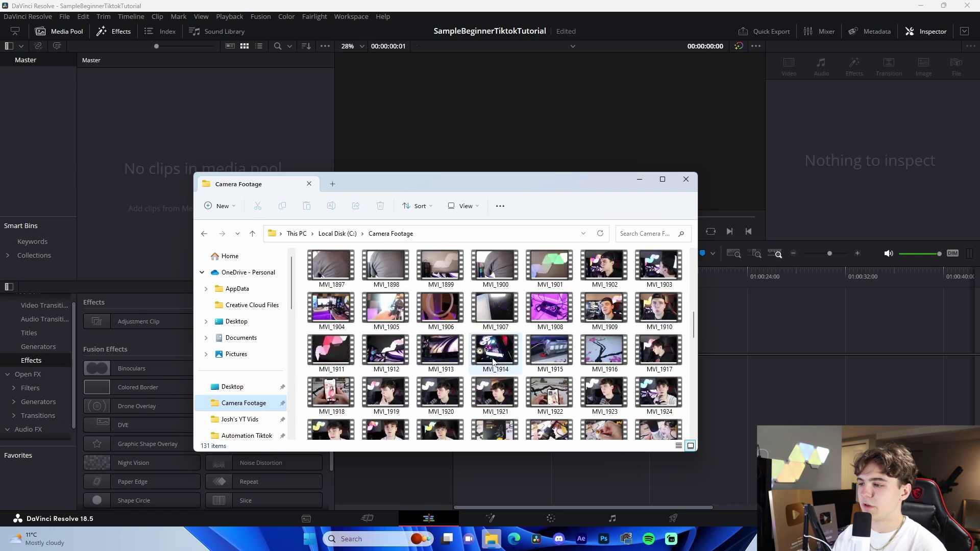
scroll(509, 335, down, 10)
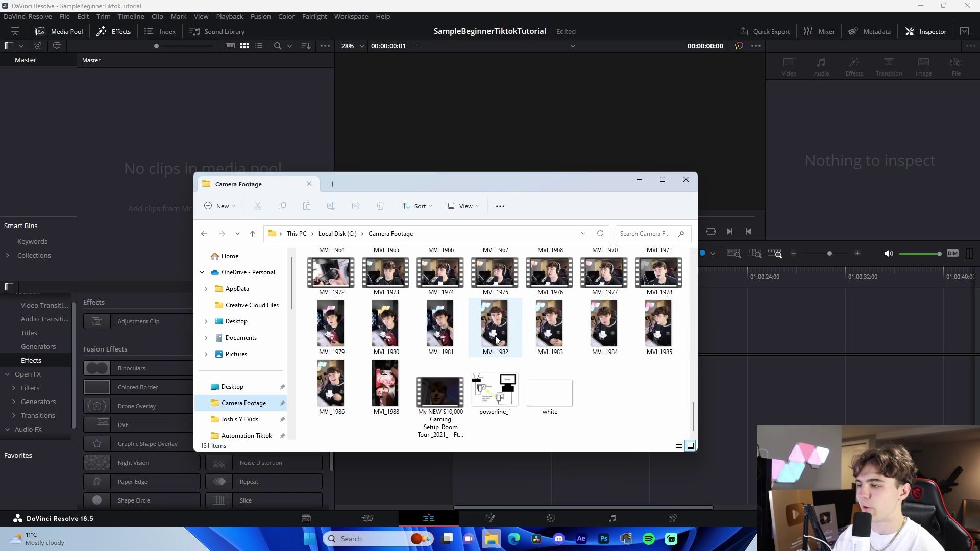
drag(549, 324, 709, 386)
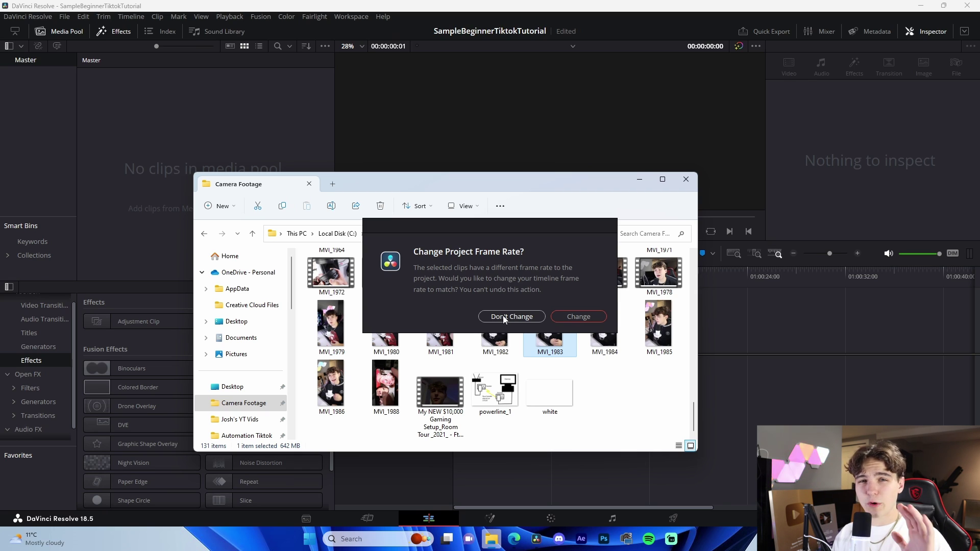
click(504, 317)
scroll(239, 375, down, 5)
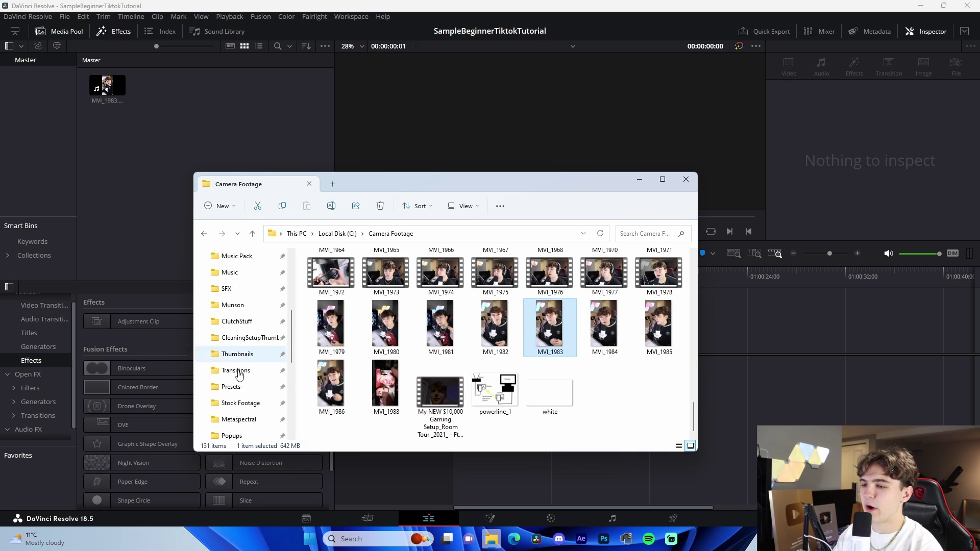
click(230, 338)
scroll(447, 366, down, 2)
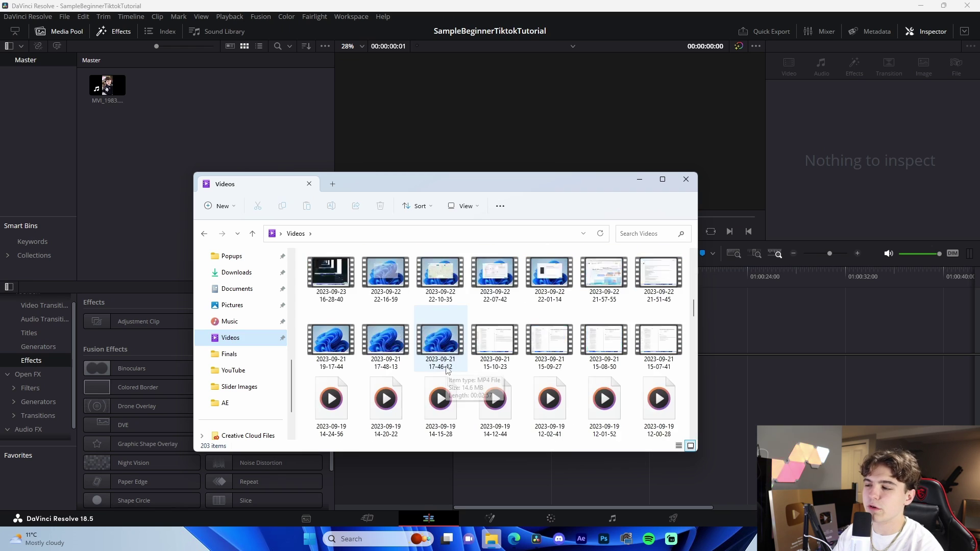
scroll(447, 366, up, 3)
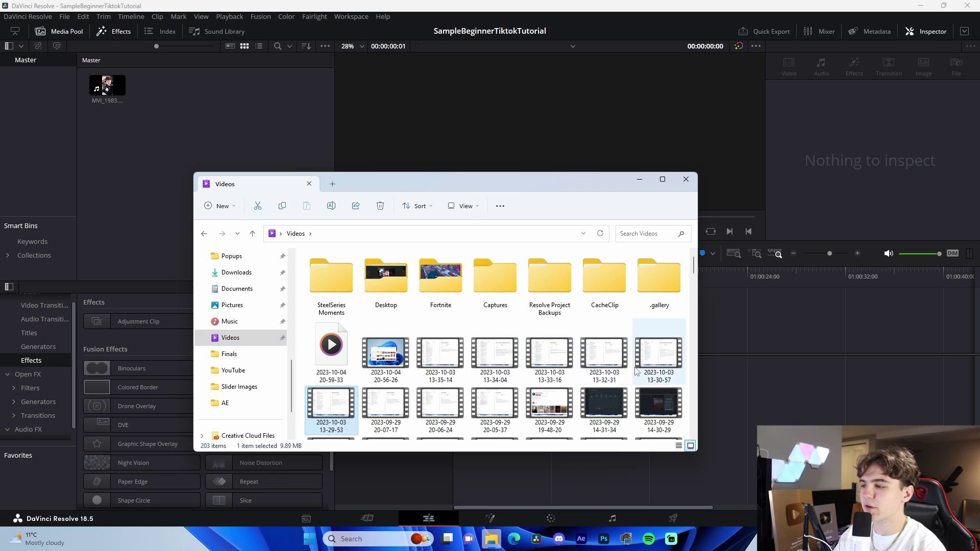
click(612, 368)
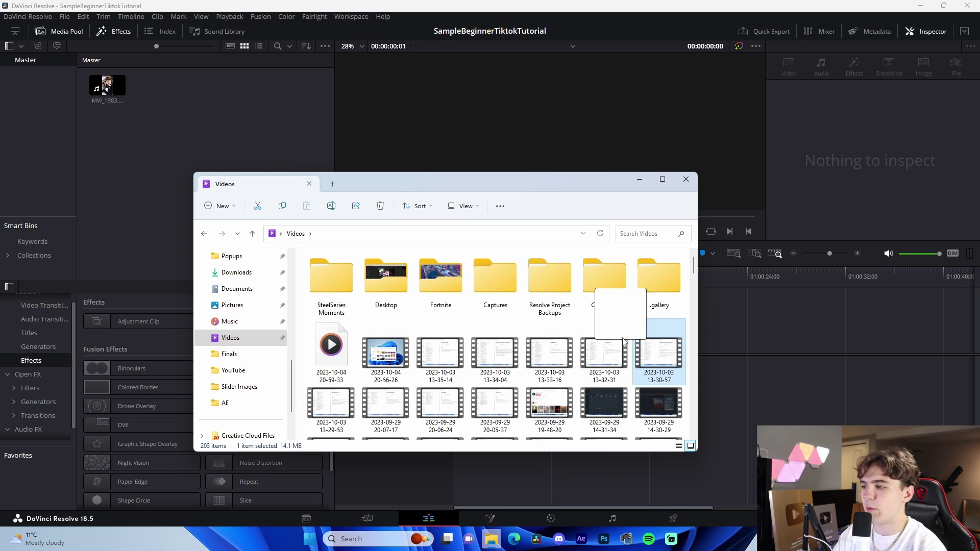
click(659, 358)
Place MVI_1983 on the timeline's Video 2 track and trim off the silence before its first spoken words
drag(339, 197, 708, 379)
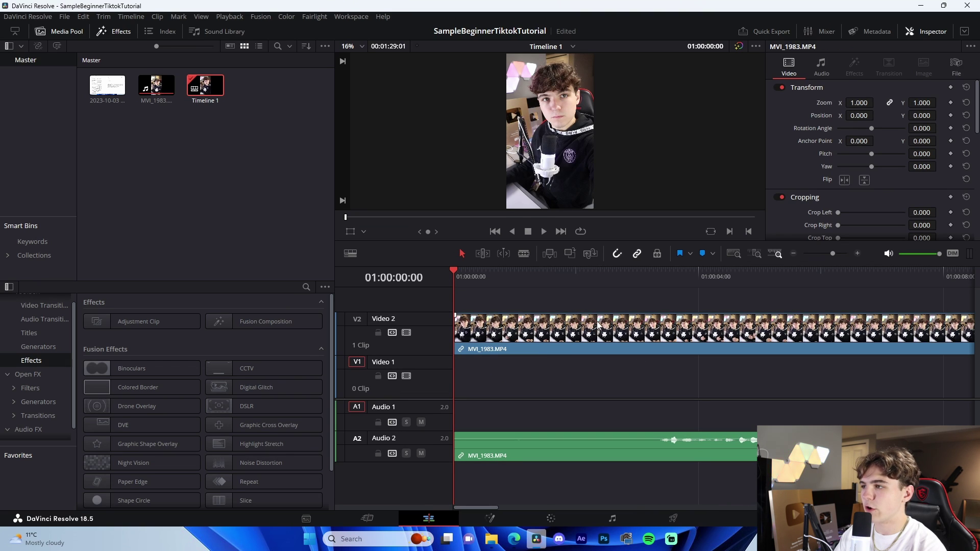
drag(644, 284, 750, 290)
click(793, 254)
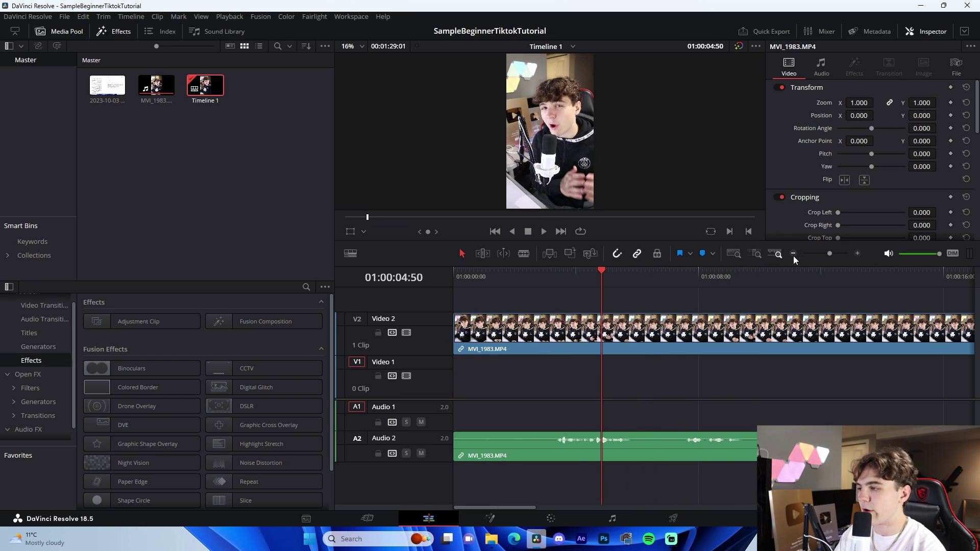
drag(461, 333, 417, 378)
drag(507, 364, 506, 353)
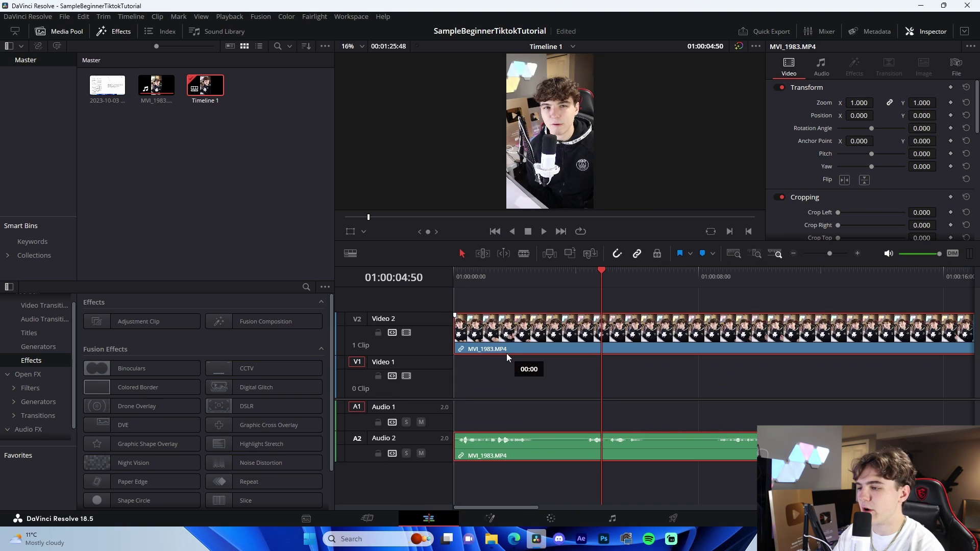
drag(108, 86, 636, 394)
drag(687, 391, 475, 396)
drag(503, 280, 319, 300)
click(857, 254)
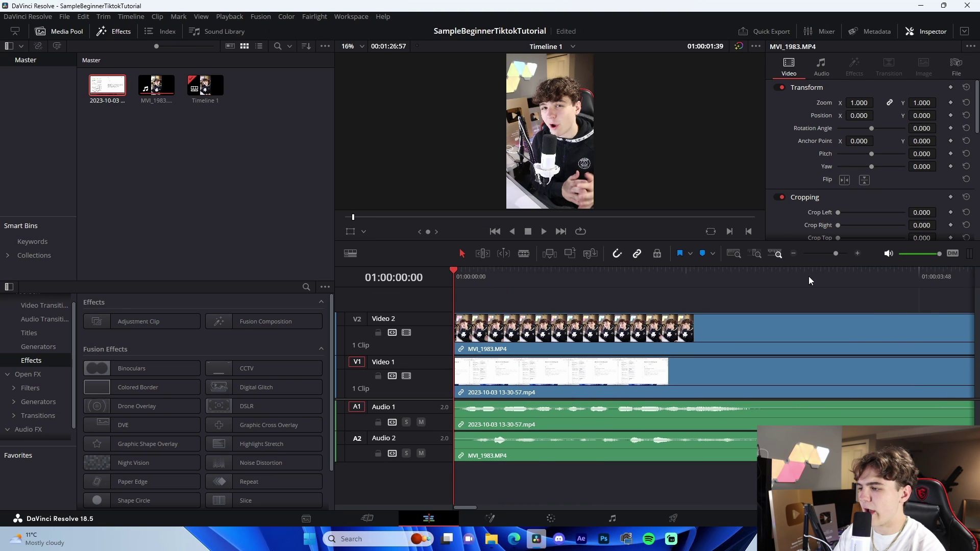
mouse_move(567, 386)
mouse_down()
mouse_move(631, 385)
mouse_move(577, 383)
mouse_up()
Unlink the MVI_1983 clip and delete its audio from Audio 2
click(690, 544)
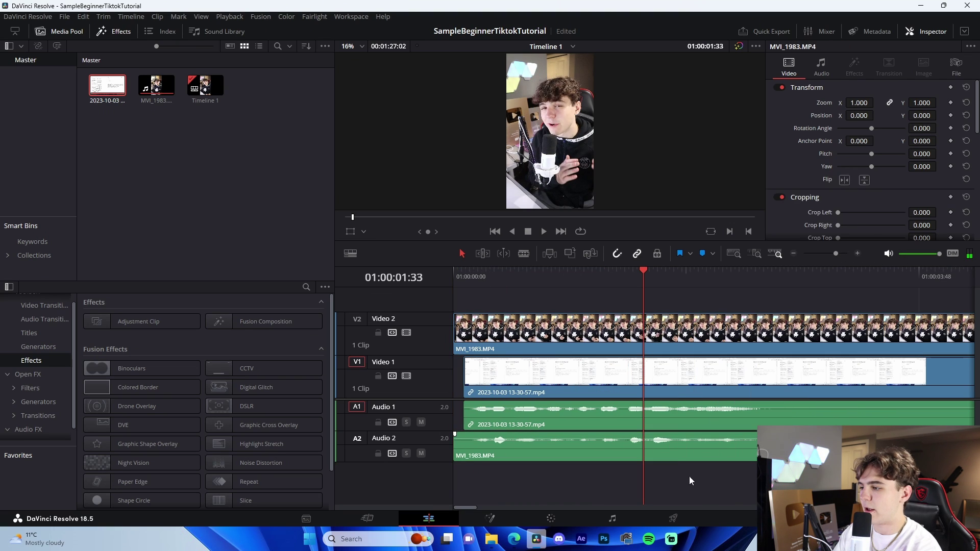
click(684, 450)
key(Delete)
right_click(662, 369)
click(690, 544)
click(694, 380)
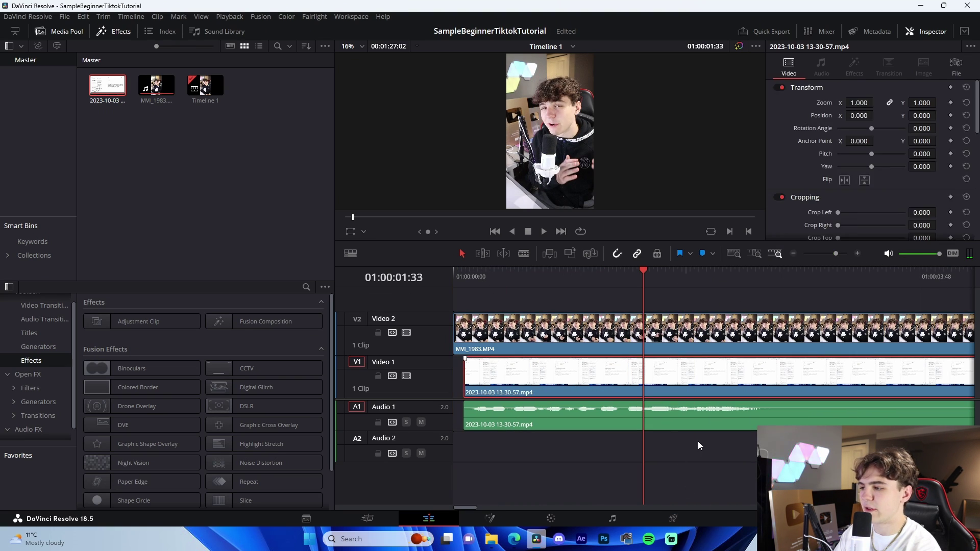
key(Delete)
Move the MVI_1983 video to Video 1, linked with the remaining audio, and cut away the opening sliver before that audio starts
drag(679, 416, 670, 344)
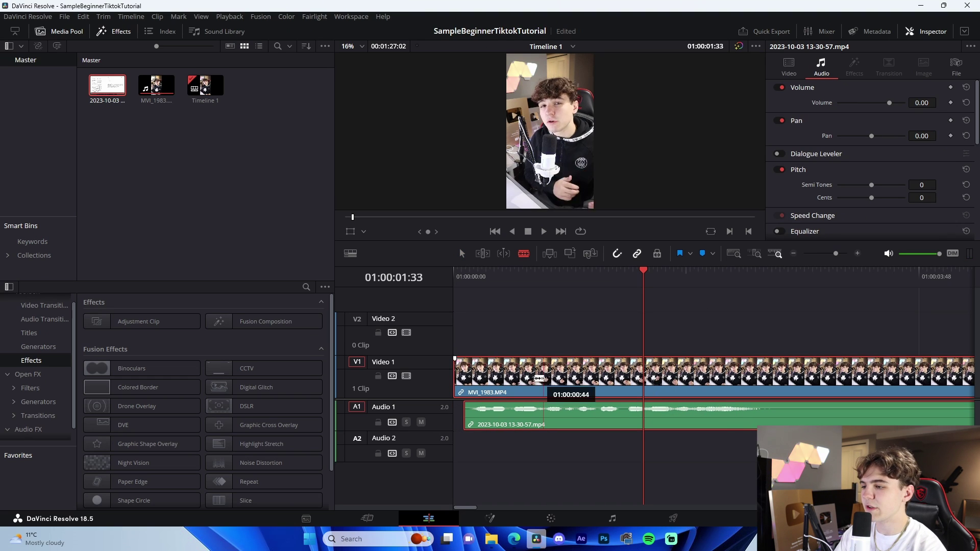
click(470, 373)
key(a)
click(465, 376)
key(BackSpace)
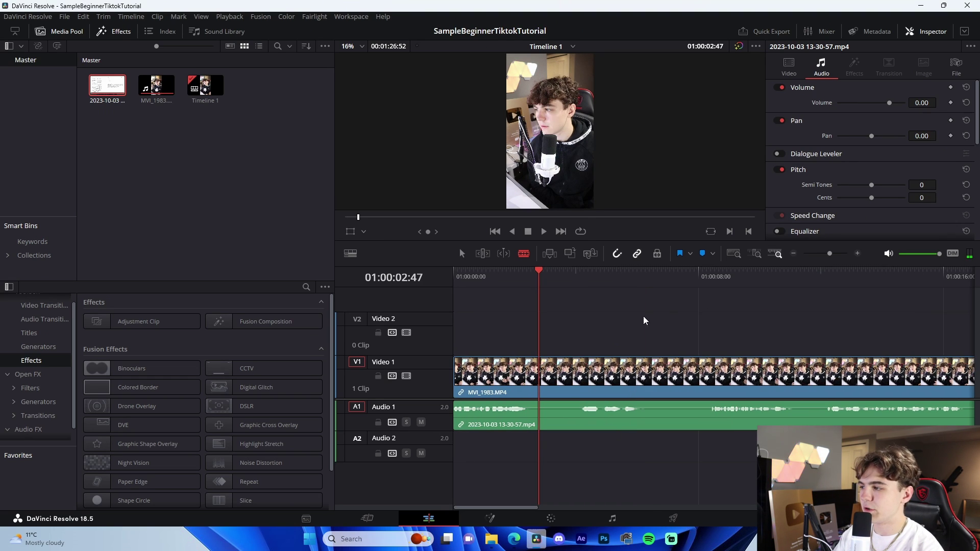
Try splitting the video and audio where the first spoken line ends, at about 01:00:02:19
click(794, 253)
click(794, 254)
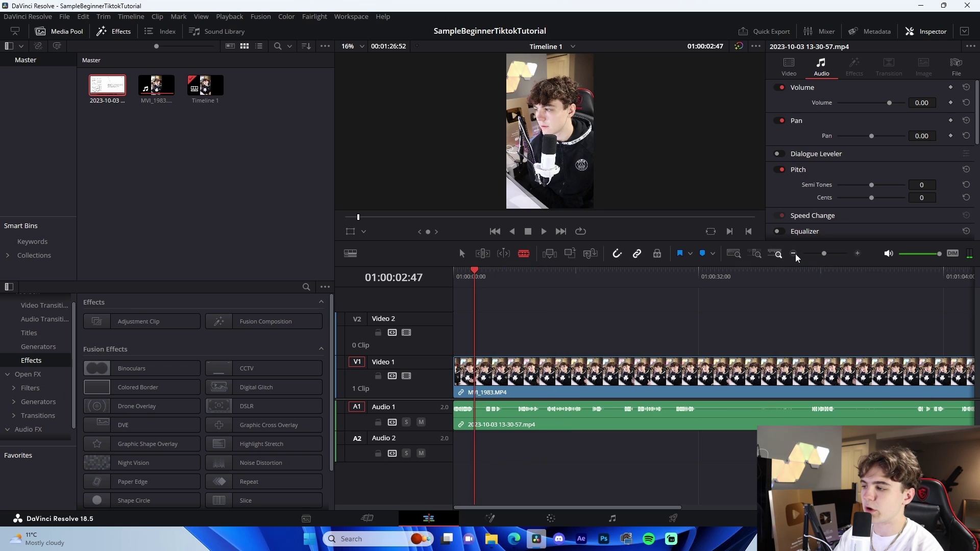
click(793, 253)
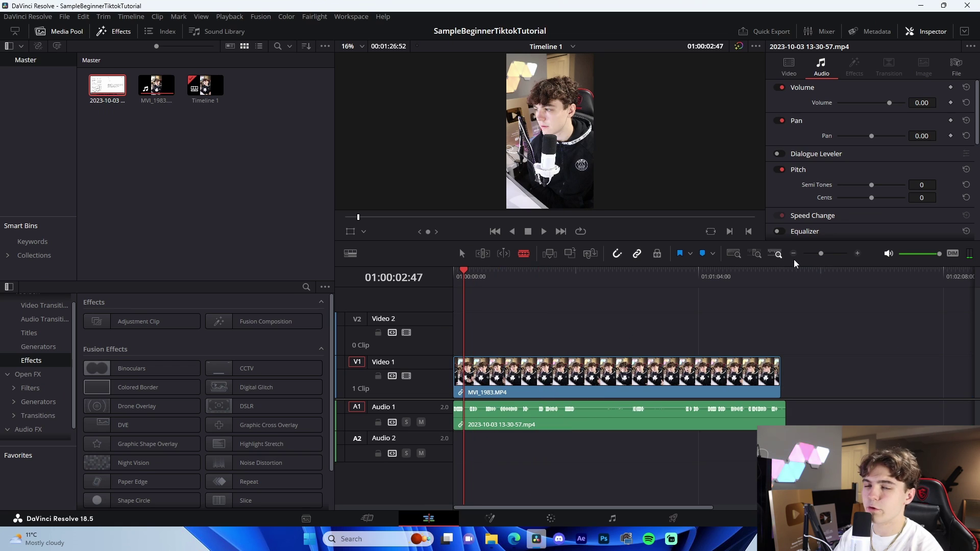
click(857, 253)
click(858, 254)
click(858, 253)
click(857, 254)
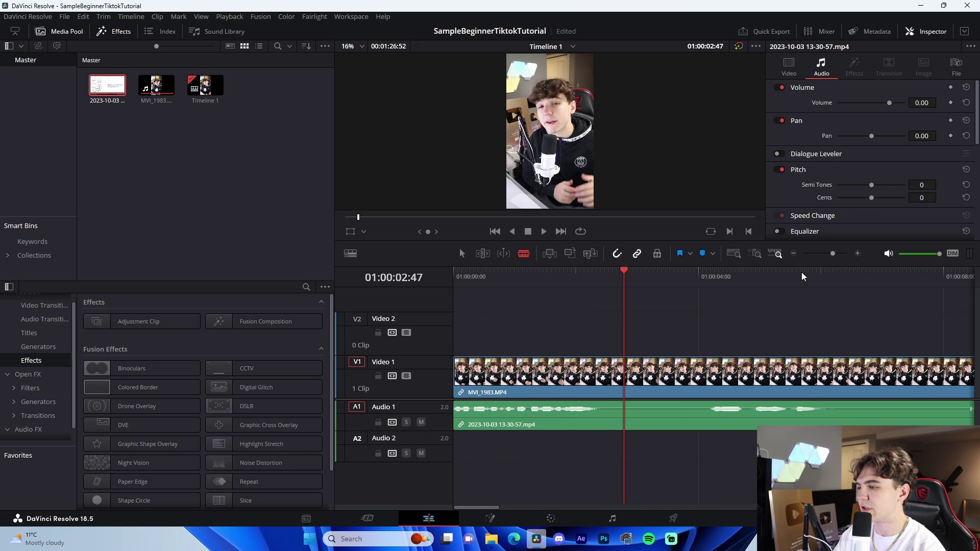
click(566, 284)
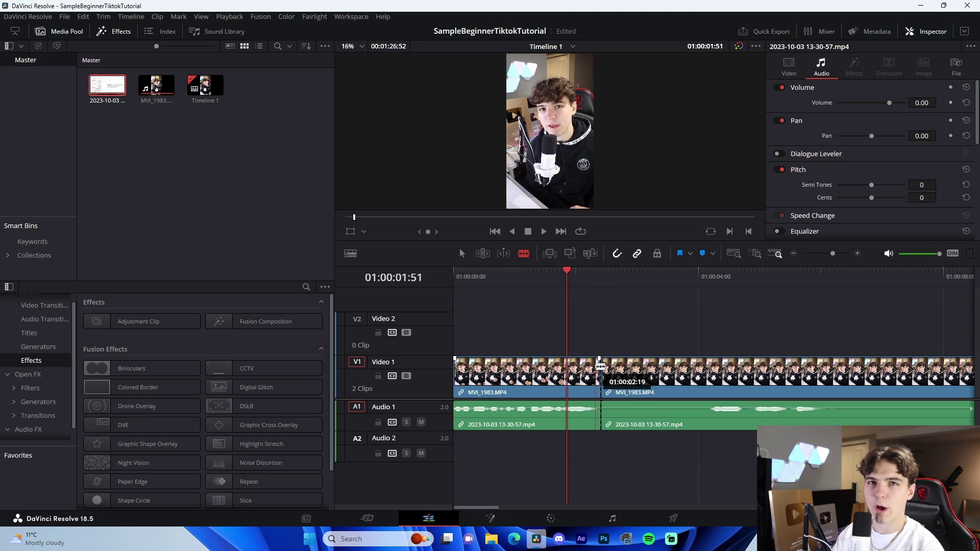
click(600, 365)
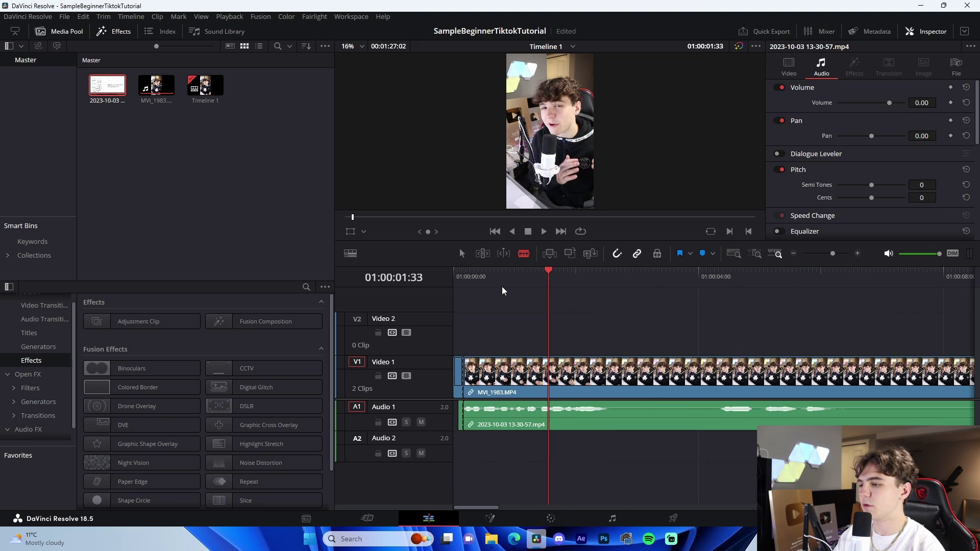
key(Delete)
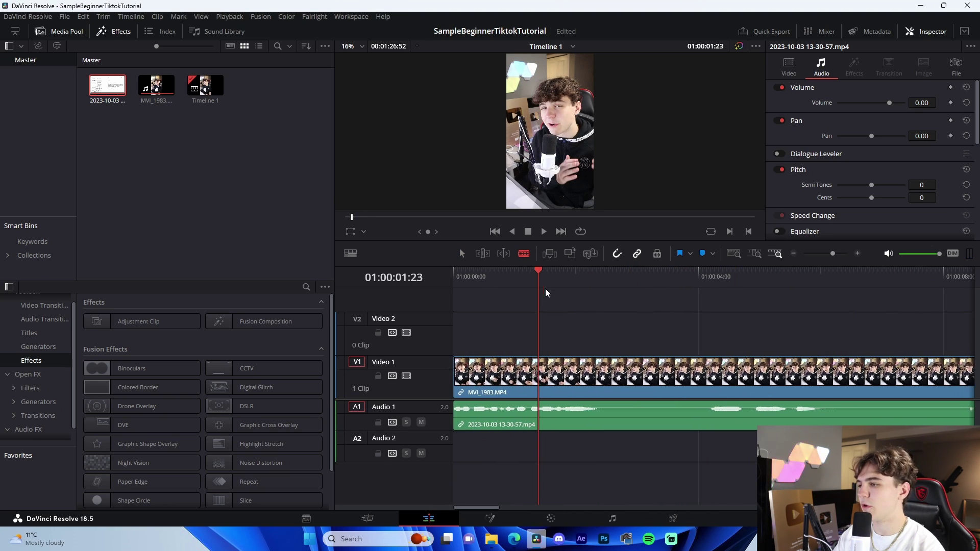
Try cutting out the silent pause between the first two spoken lines and closing the gap it leaves
click(461, 255)
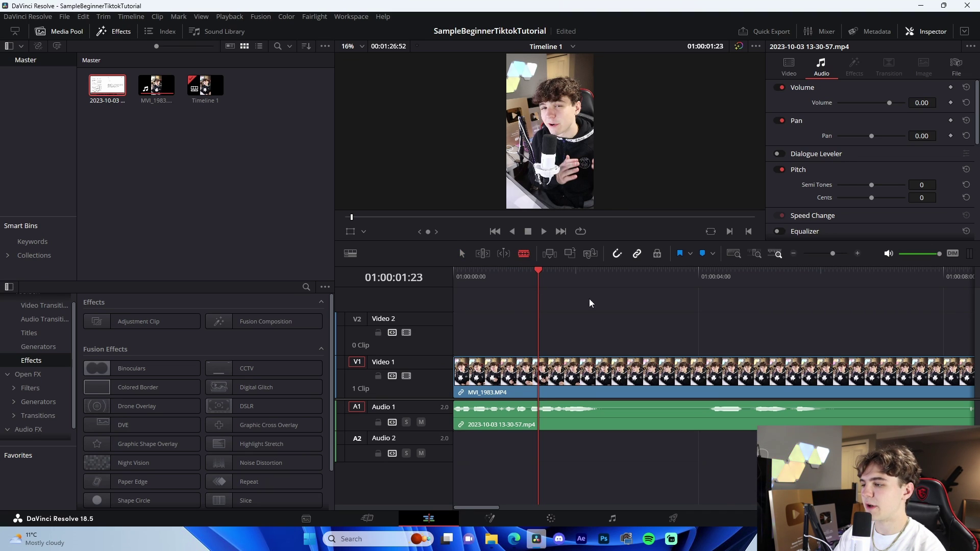
click(602, 373)
click(708, 374)
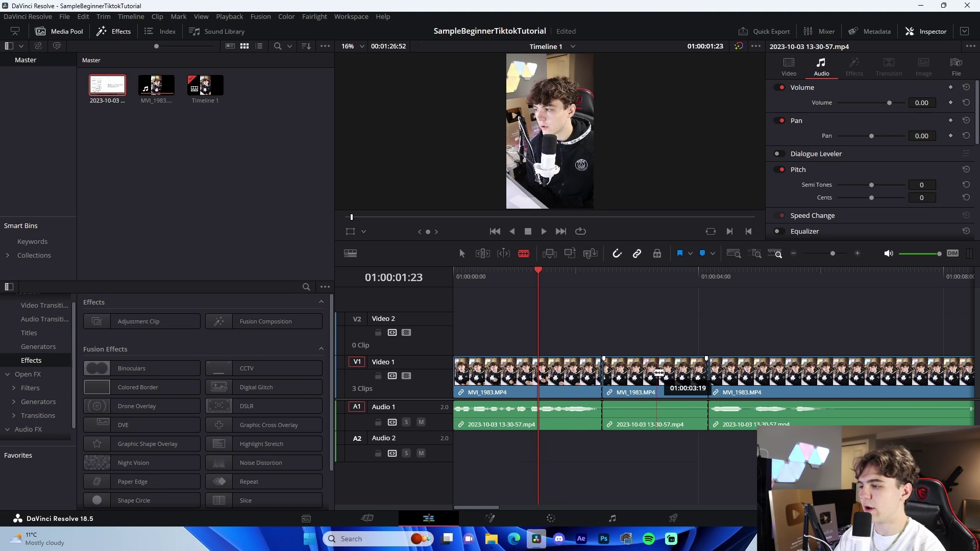
key(a)
mouse_move(657, 374)
mouse_down()
mouse_move(643, 330)
mouse_move(635, 370)
mouse_move(646, 364)
mouse_up()
key(BackSpace)
click(658, 364)
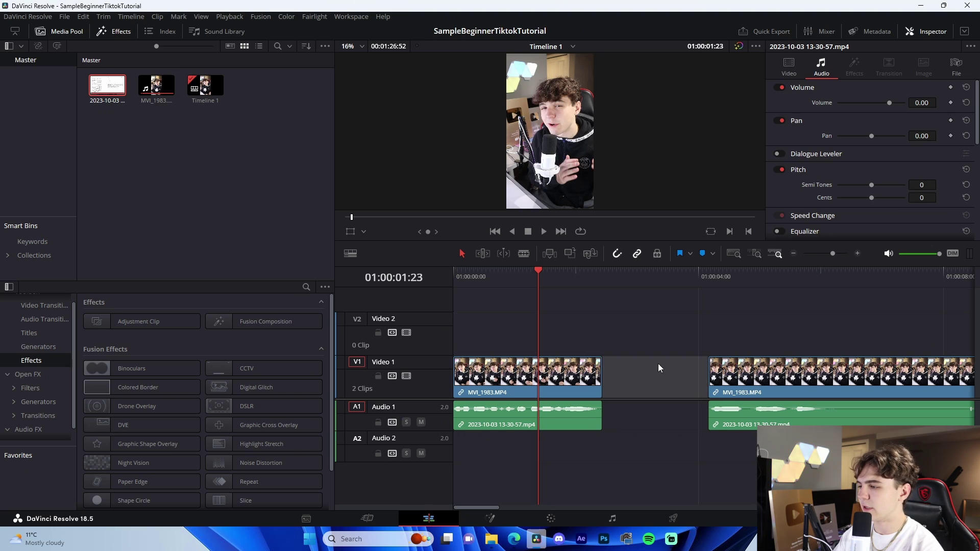
key(BackSpace)
key(ctrl+z)
key(ctrl+z)
Try deleting the first silent section and moving the following clip over to fill the gap, and undo the edits back to the unsplit clip
click(659, 380)
key(BackSpace)
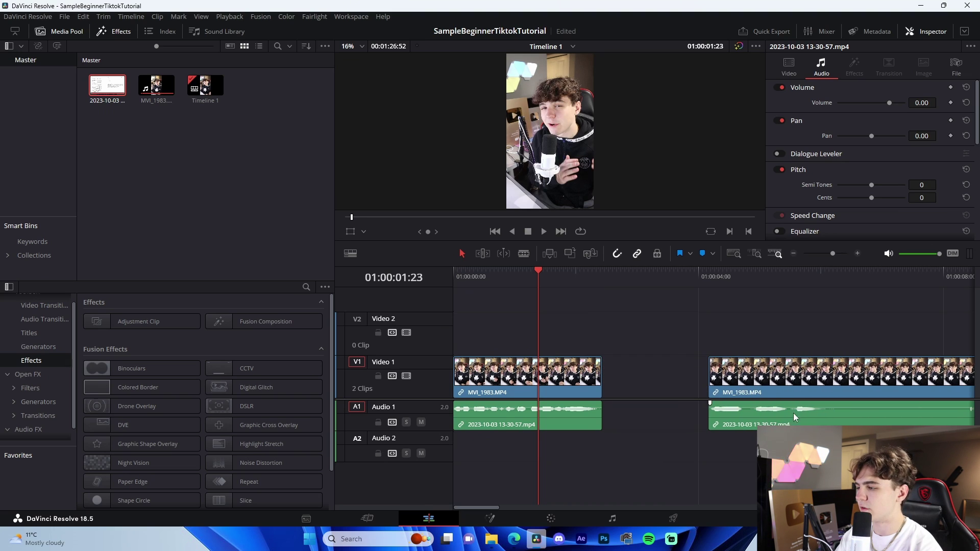
drag(785, 391, 677, 392)
key(ctrl+z)
key(ctrl+z)
key(ctrl+z)
key(ctrl+z)
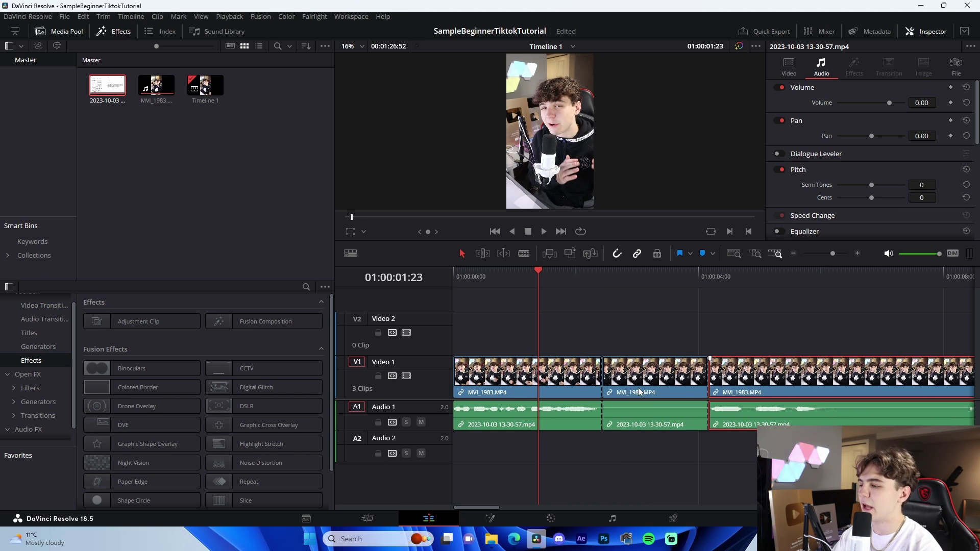
Split the video and audio at both ends of the first silent pause, starting about 01:00:02:26, and ripple delete that section
key(b)
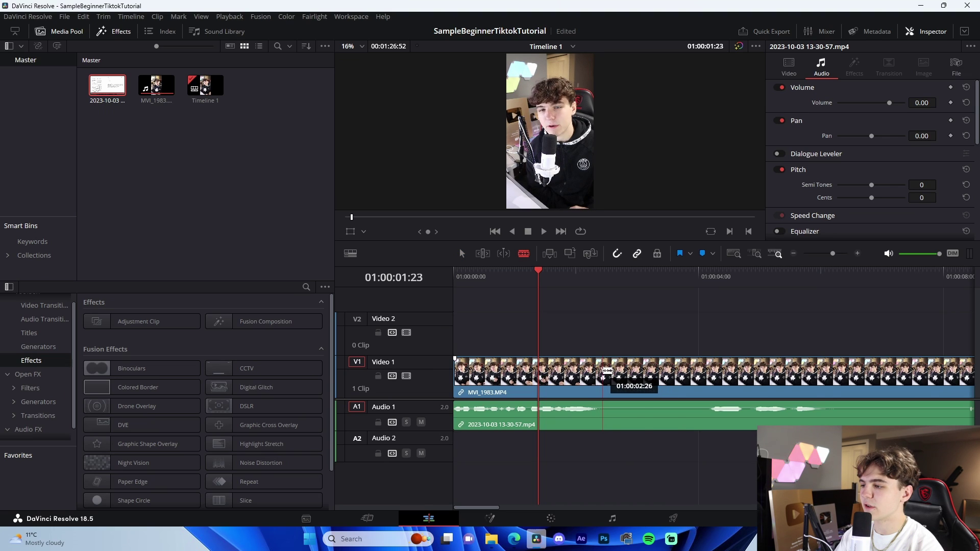
click(602, 373)
click(711, 374)
key(a)
click(687, 376)
key(Delete)
key(ctrl+z)
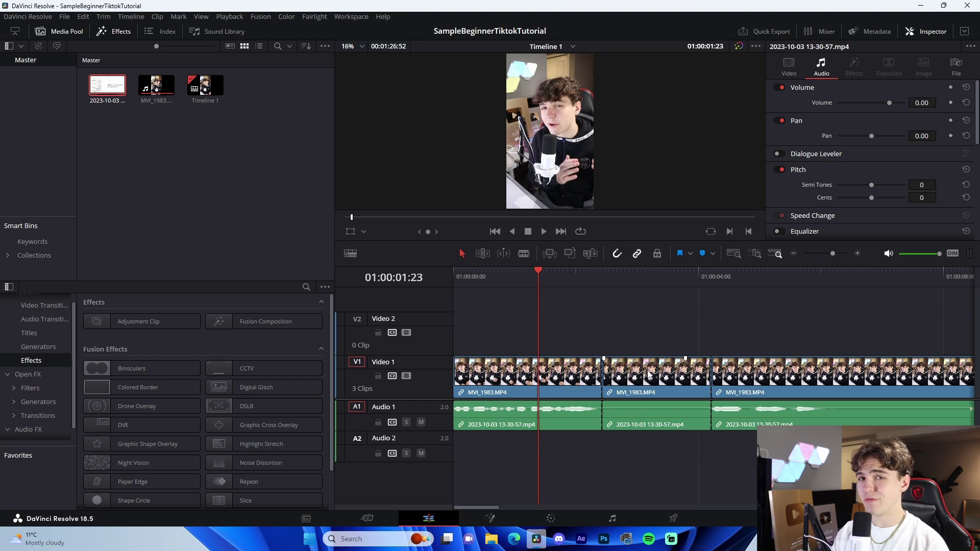
click(663, 383)
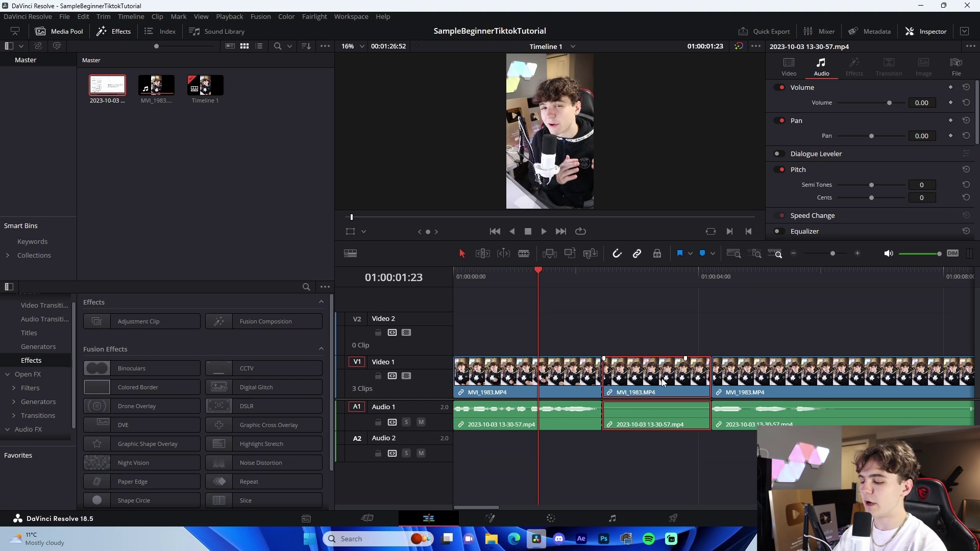
key(Delete)
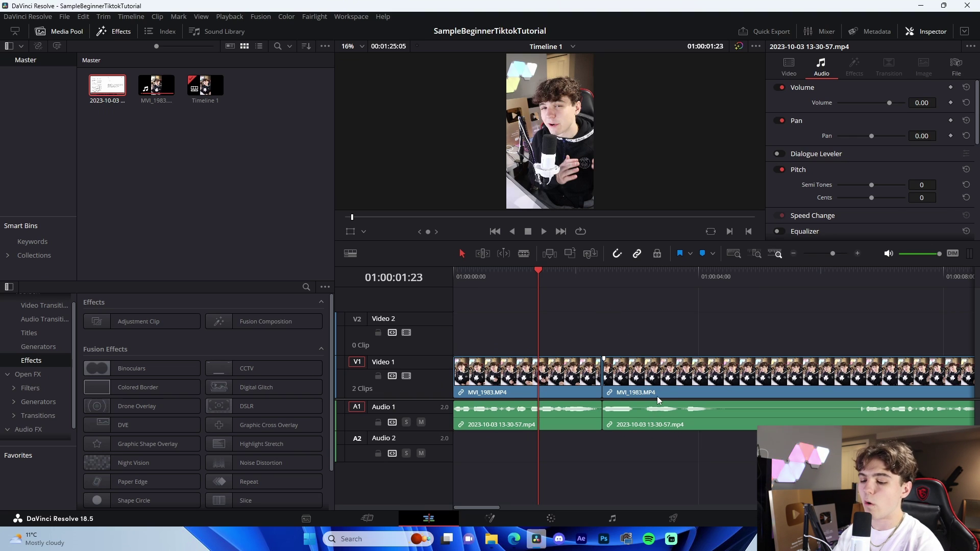
Split out the silent pause from about 01:00:04:18 to 01:00:06:40 and ripple delete it
scroll(707, 327, right, 1)
click(702, 327)
key(space)
key(b)
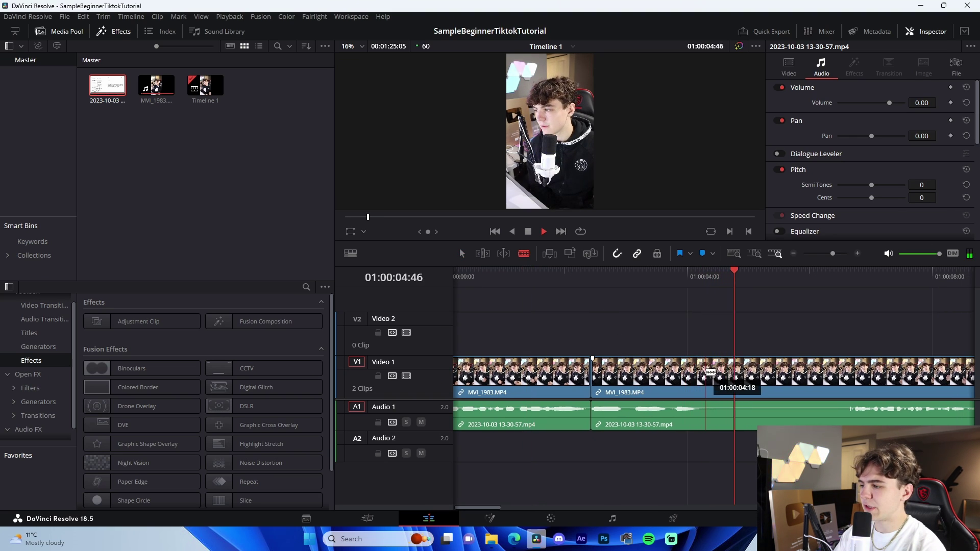
click(705, 372)
click(848, 367)
key(a)
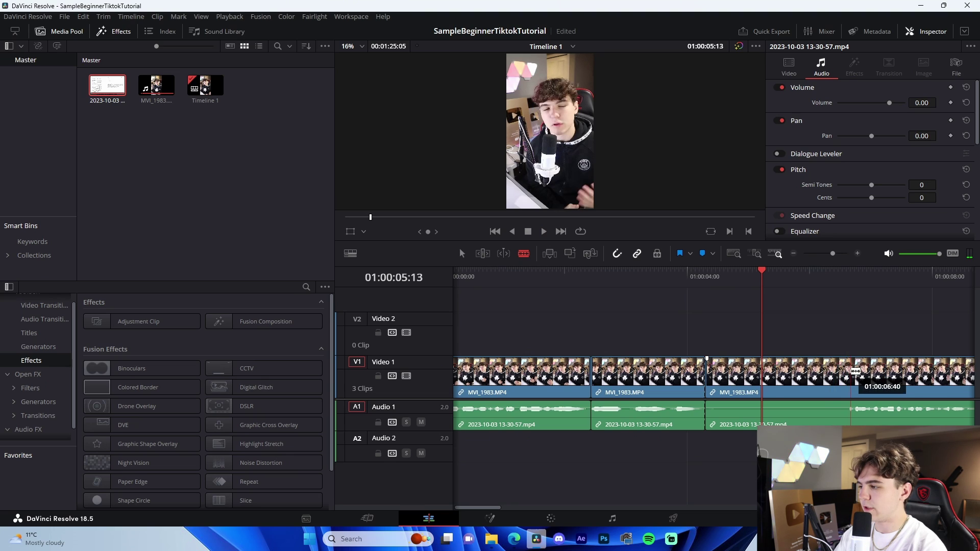
click(843, 375)
key(Delete)
Ripple delete the next two silent pauses, beginning with the one at about 01:00:06:54
scroll(797, 375, right, 3)
key(b)
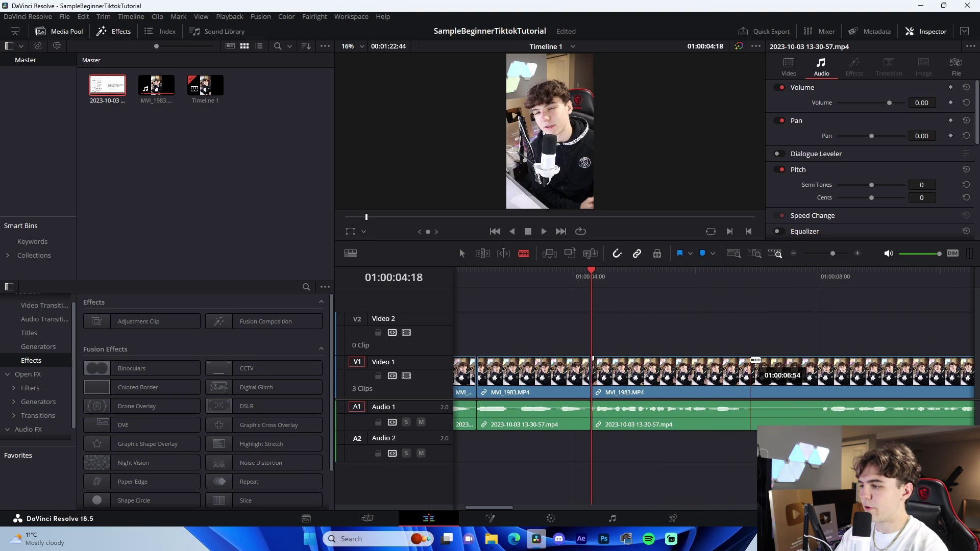
click(821, 363)
key(a)
click(794, 369)
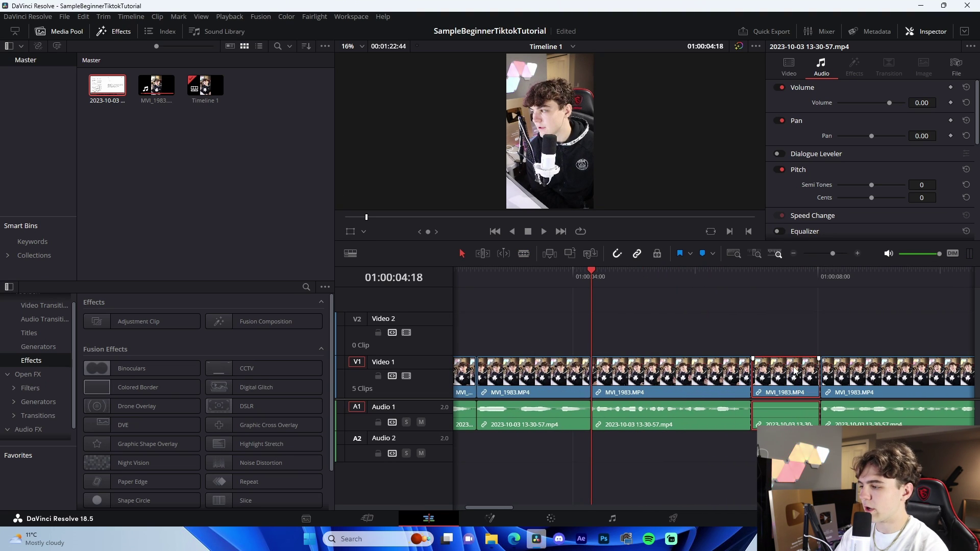
key(Delete)
click(887, 373)
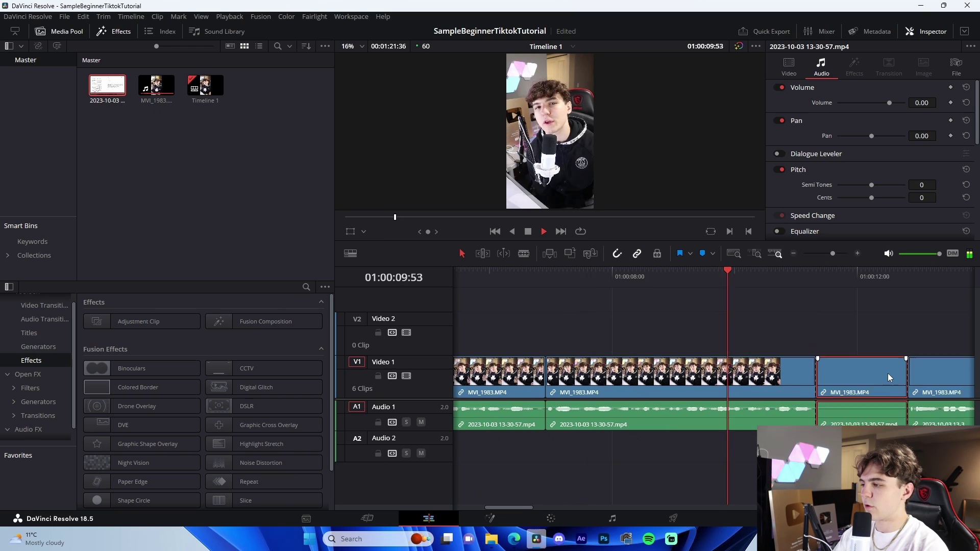
key(Delete)
Cut out and ripple delete the silent sections from 01:00:12:48 onward that separate the following spoken lines
scroll(850, 381, right, 3)
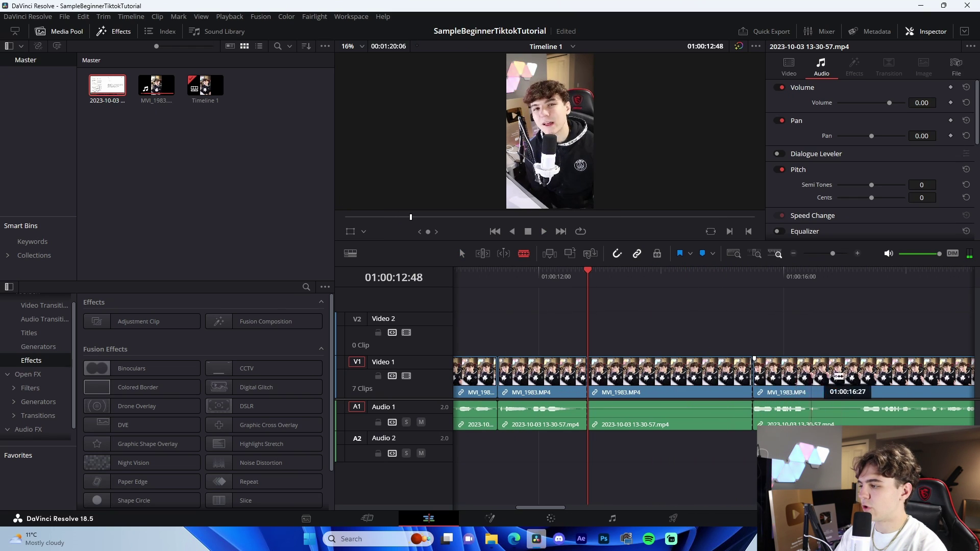
click(824, 374)
click(860, 374)
key(a)
click(843, 374)
ctrl+click(714, 374)
key(Delete)
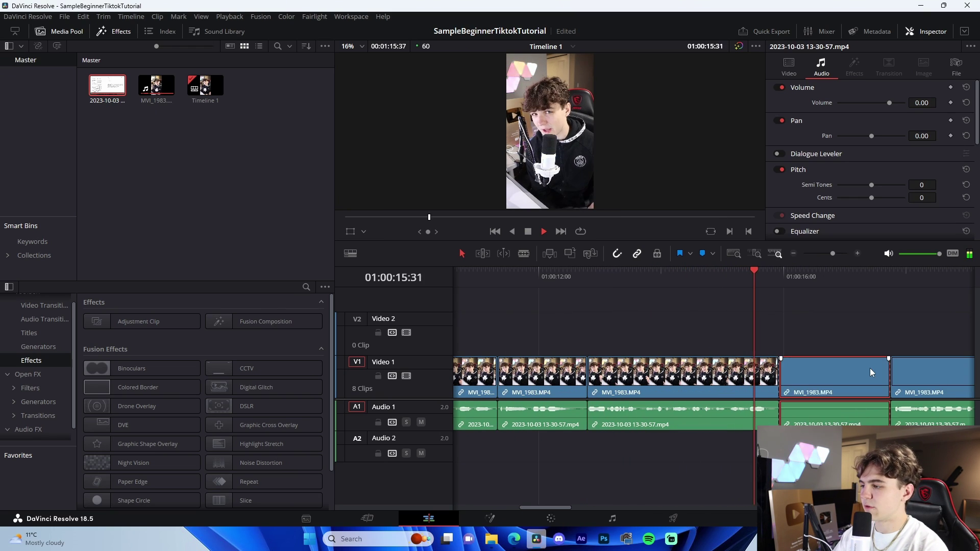
key(Delete)
Split the clips where the last spoken line ends and delete all remaining footage after about 01:00:18:29
scroll(735, 372, right, 3)
key(b)
click(757, 374)
scroll(750, 375, right, 1)
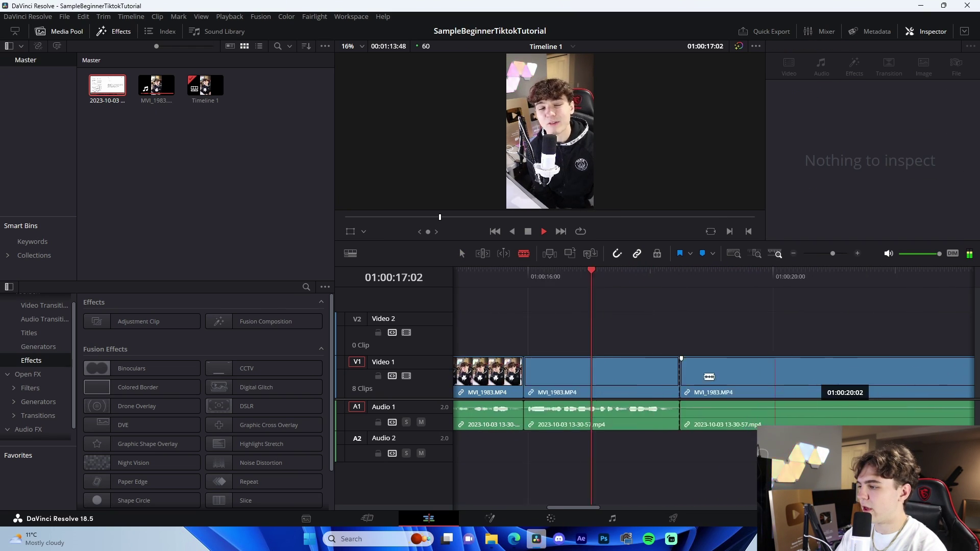
click(791, 370)
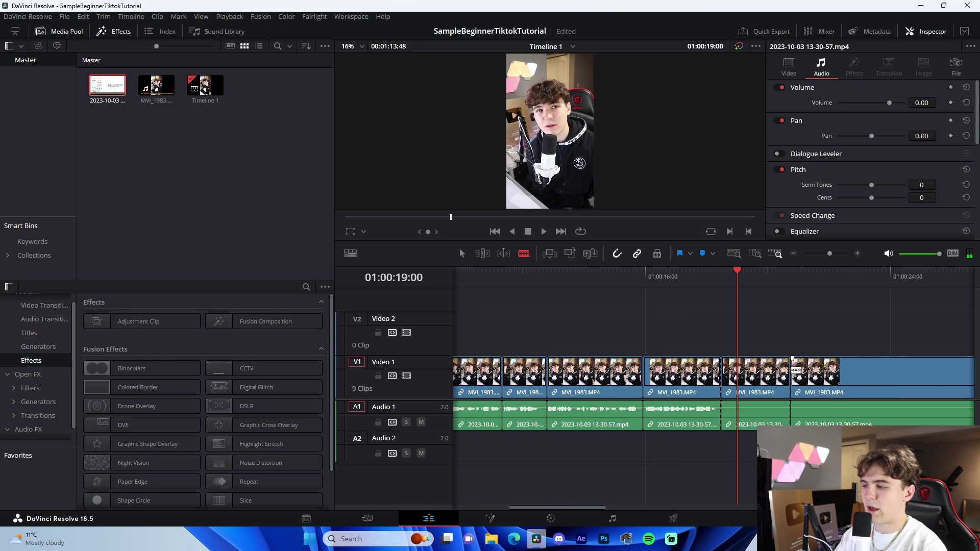
key(a)
drag(781, 351, 795, 396)
key(Delete)
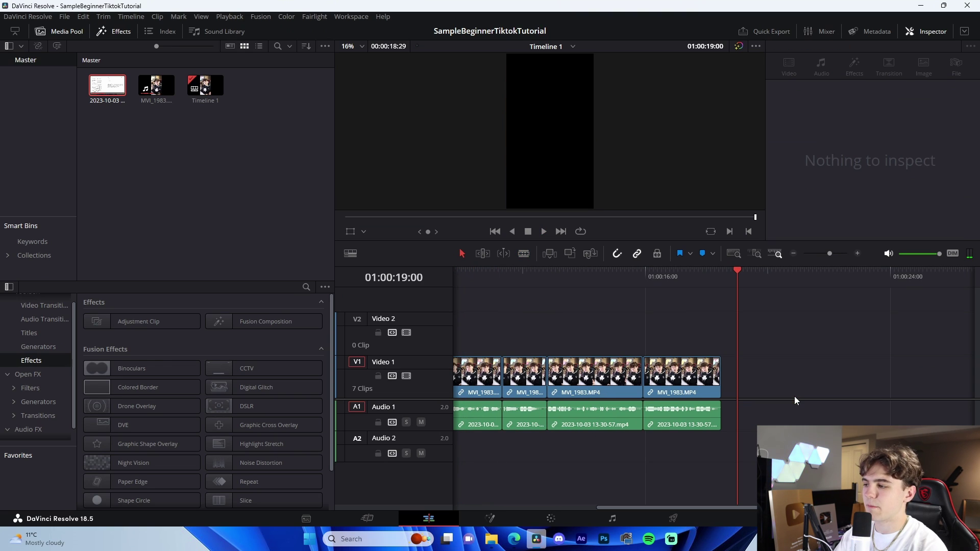
key(Left)
key(shift+z)
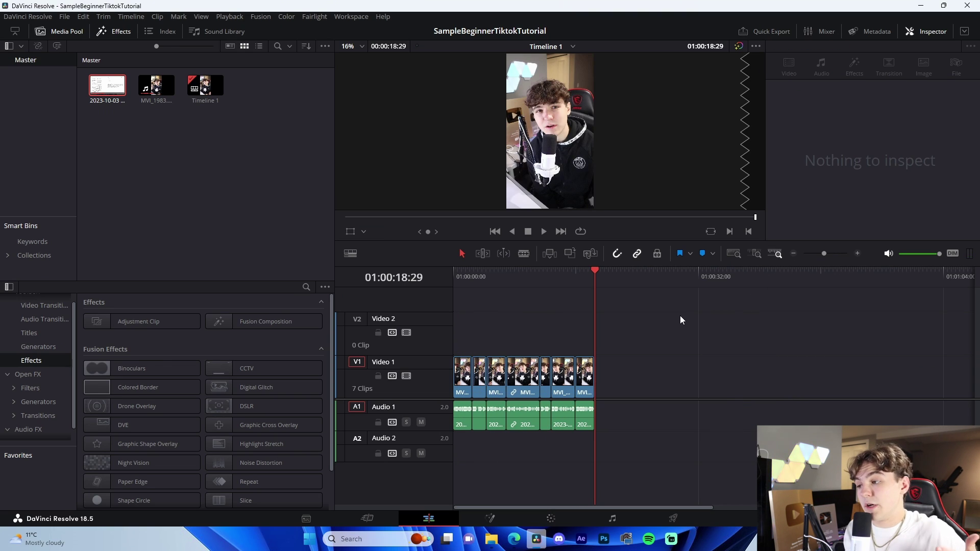
Move the second clip up to Video 2 and Audio 2, starting slightly before the first clip ends
click(857, 254)
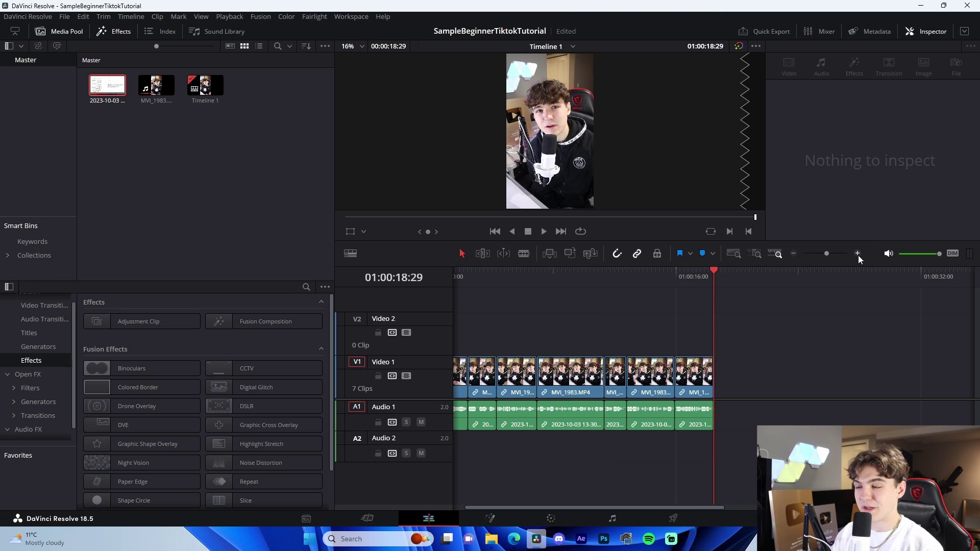
click(858, 254)
scroll(592, 339, left, 5)
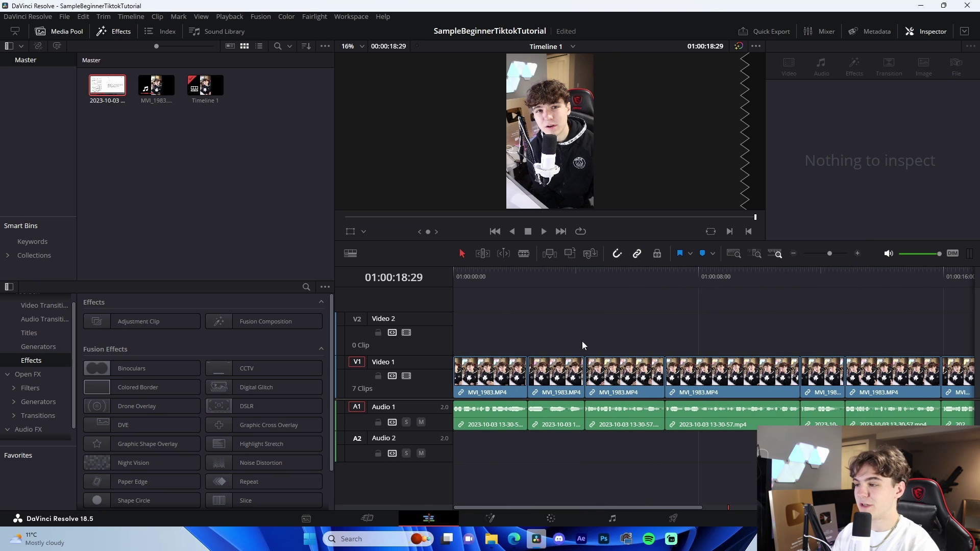
click(510, 279)
click(857, 254)
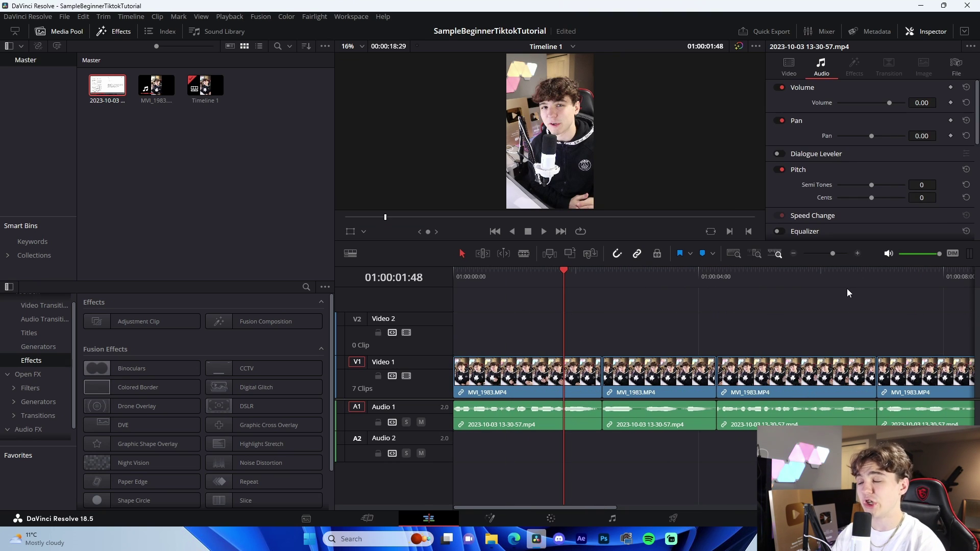
click(857, 254)
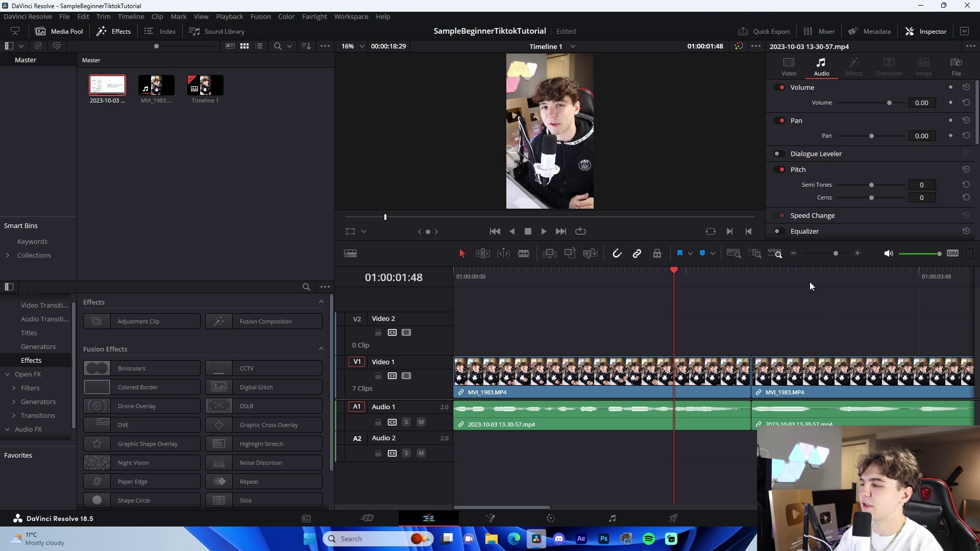
drag(797, 379, 781, 335)
scroll(799, 368, right, 1)
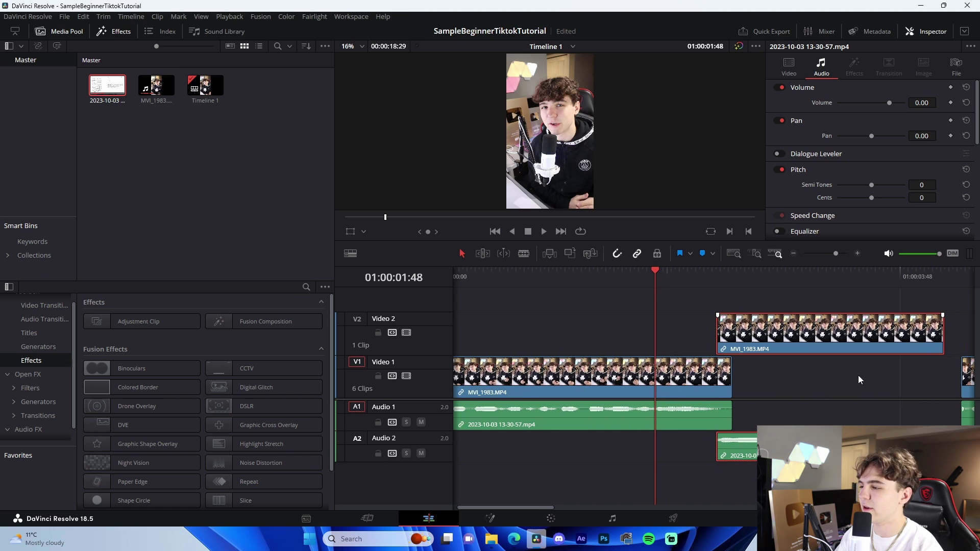
Play back the overlap between the first and second clips to check how the two lines run together
click(792, 405)
key(space)
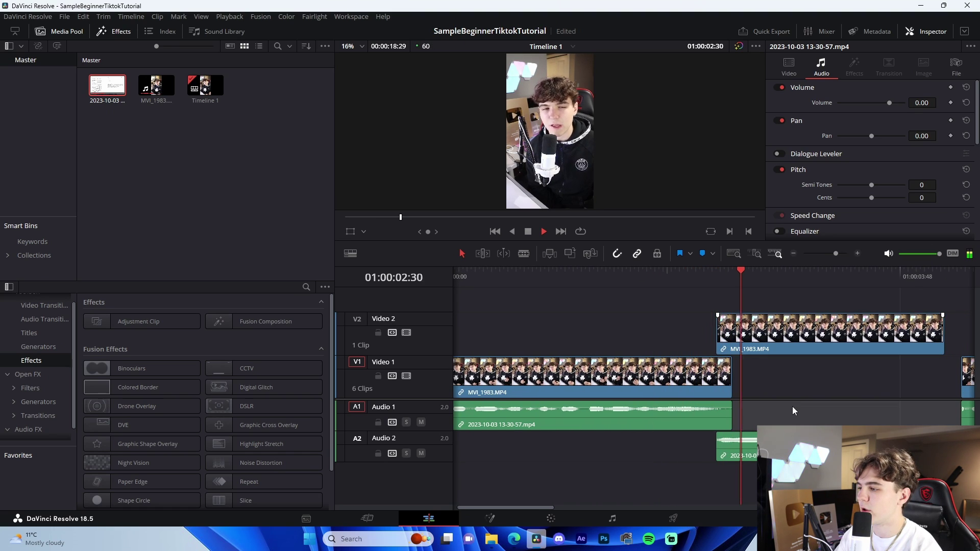
key(Up)
key(Up)
click(858, 254)
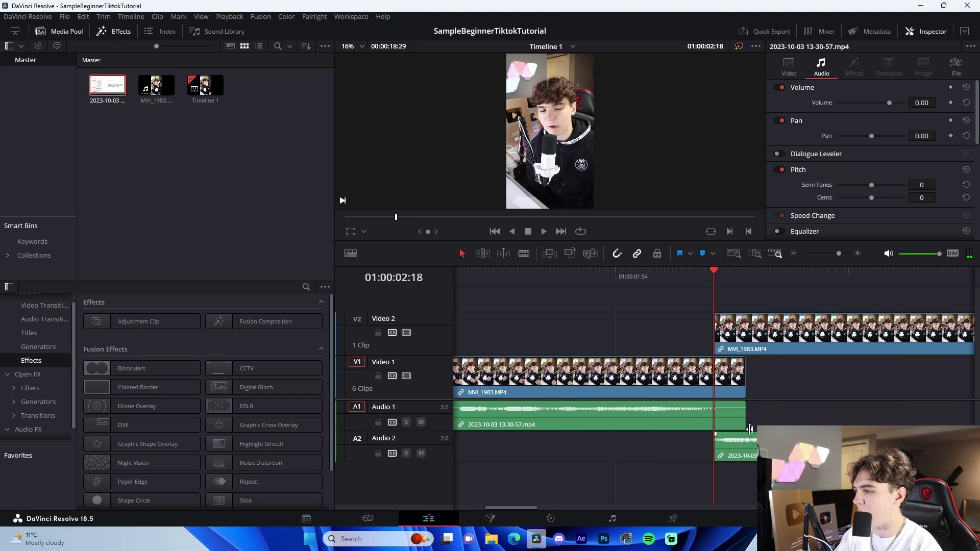
drag(636, 267, 620, 276)
click(547, 288)
drag(540, 288, 518, 289)
key(space)
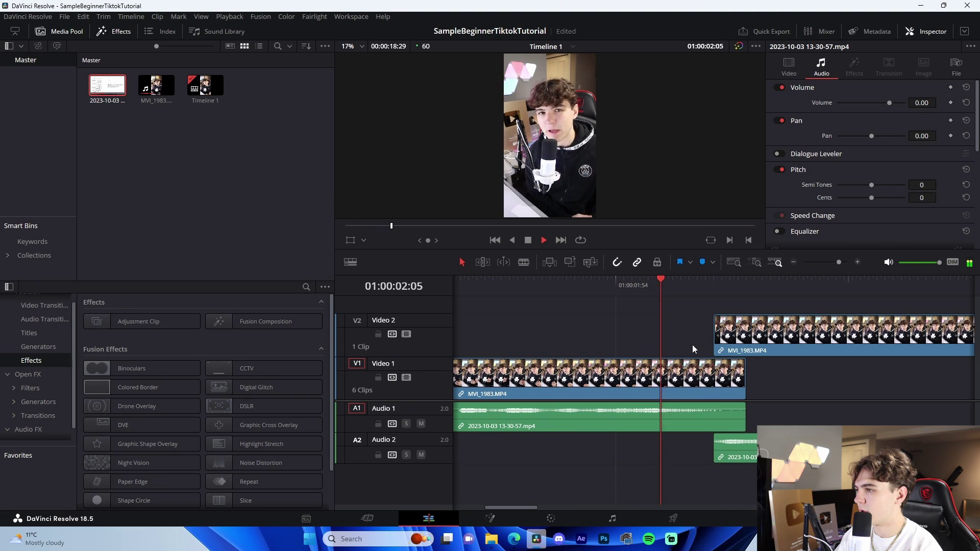
click(793, 261)
key(space)
Move the third clip 15 frames earlier to overlap the second clip's end, and unlink the second clip's video and audio
drag(866, 381, 836, 382)
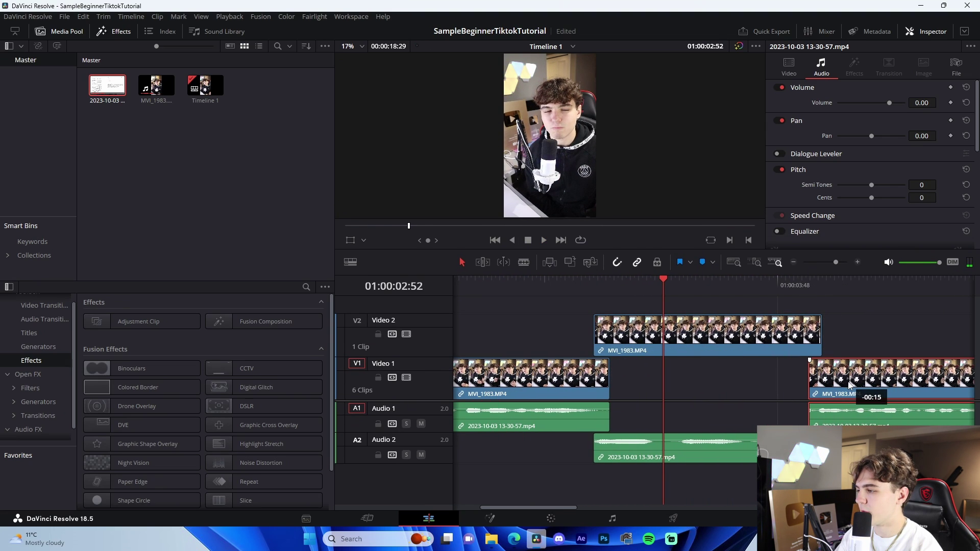
right_click(791, 349)
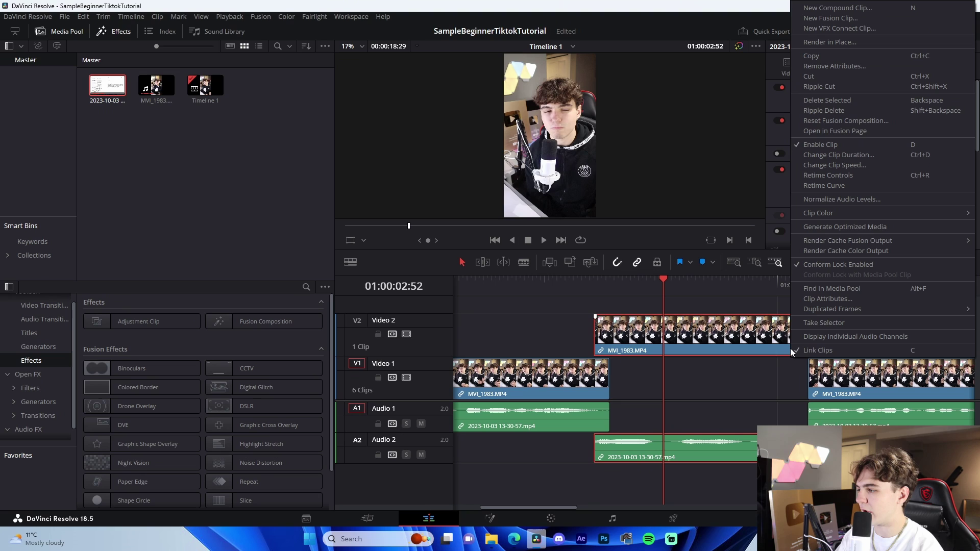
click(841, 352)
Trim the end of the Video 2 clip back to the third clip's start and play the transition
click(837, 334)
drag(820, 329, 806, 328)
key(space)
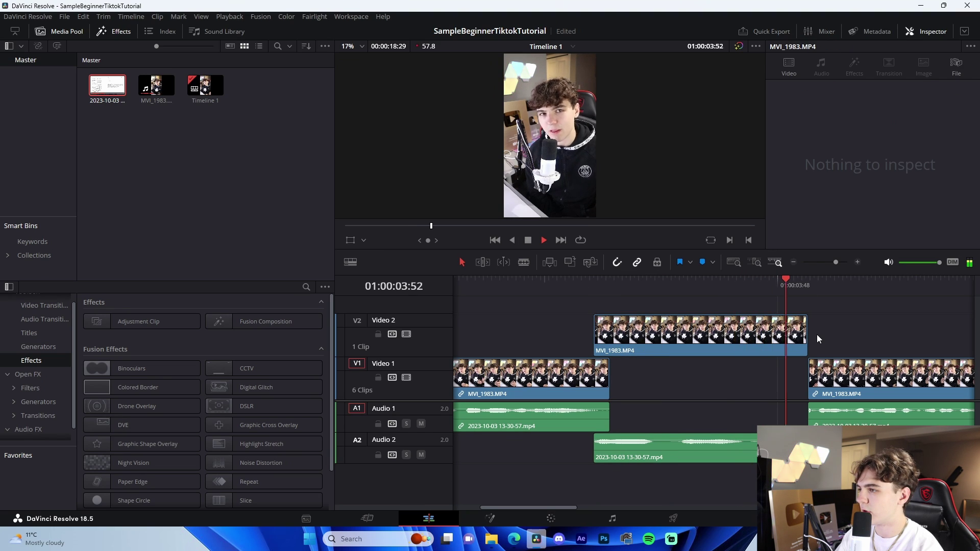
drag(818, 336, 753, 354)
key(space)
Unlink the first clip's video on Video 1 from its audio
scroll(753, 359, left, 3)
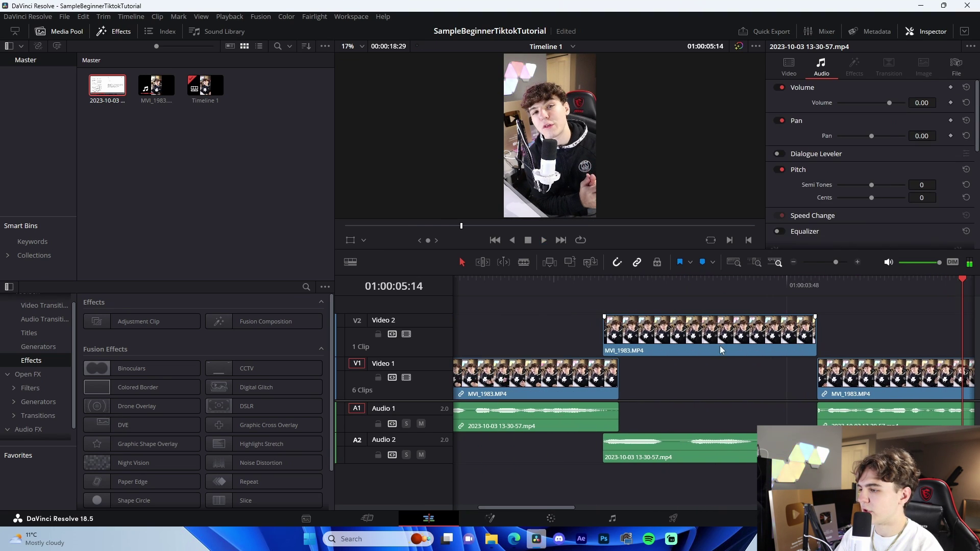
right_click(601, 388)
click(628, 375)
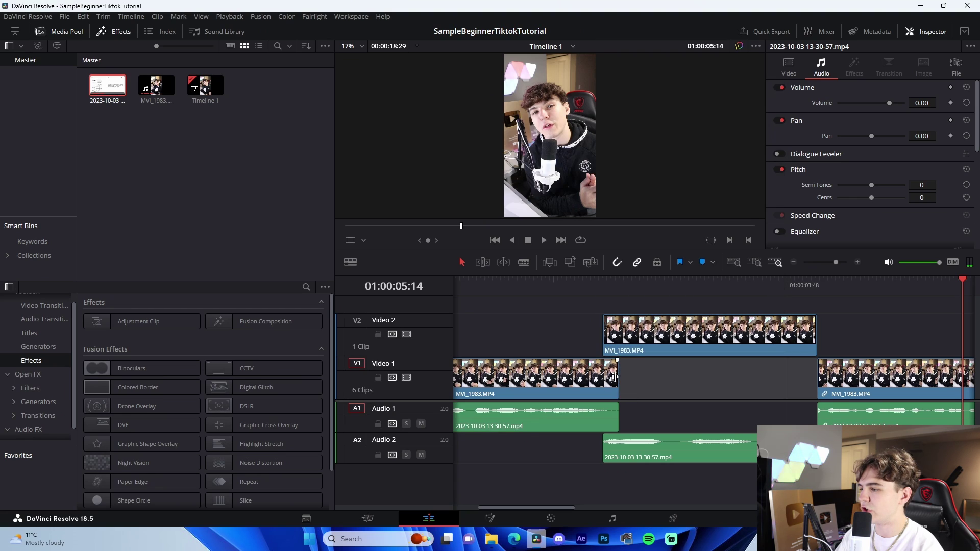
Try trimming the start of the Video 2 clip to where the first clip ends
click(617, 352)
drag(604, 337, 620, 337)
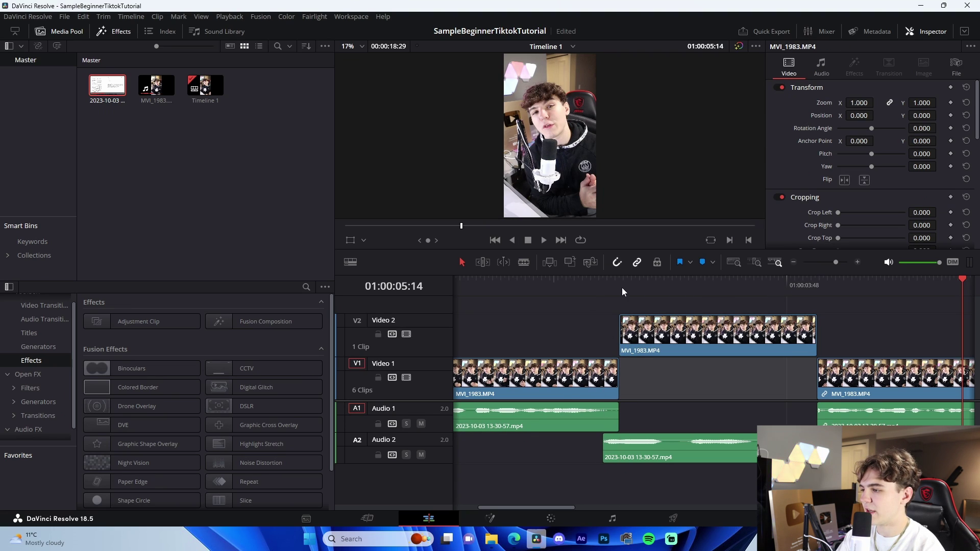
key(ctrl+z)
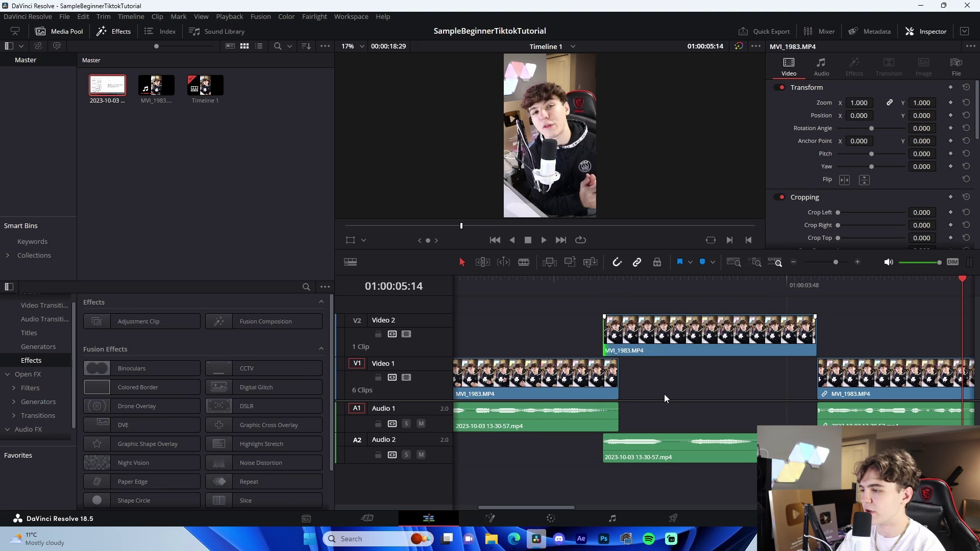
Play the transition from the first clip into the Video 2 clip
click(559, 285)
key(space)
scroll(773, 358, right, 6)
key(space)
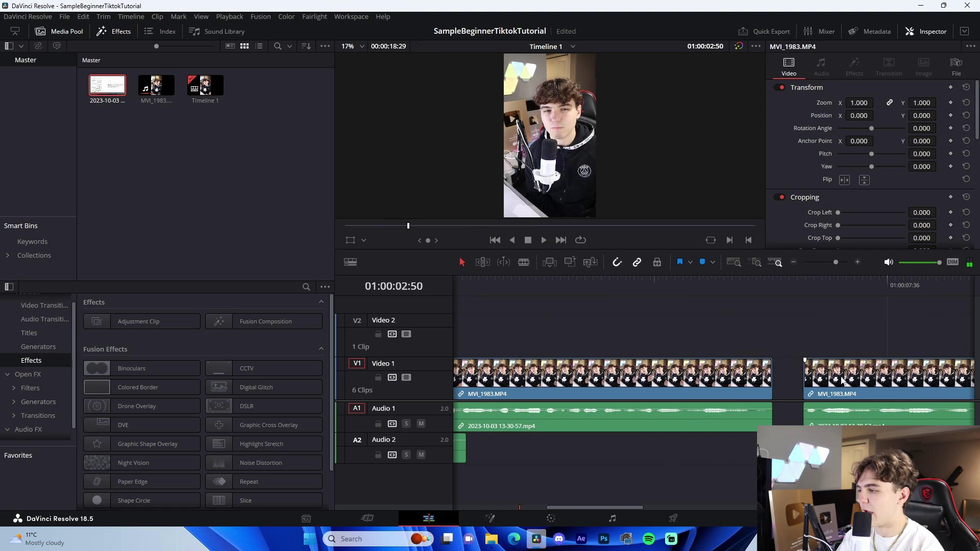
Move the fourth clip to Video 2 and Audio 2, overlapping the third clip's end, and shift the fifth clip earlier to overlap the fourth
drag(862, 380, 808, 346)
click(842, 408)
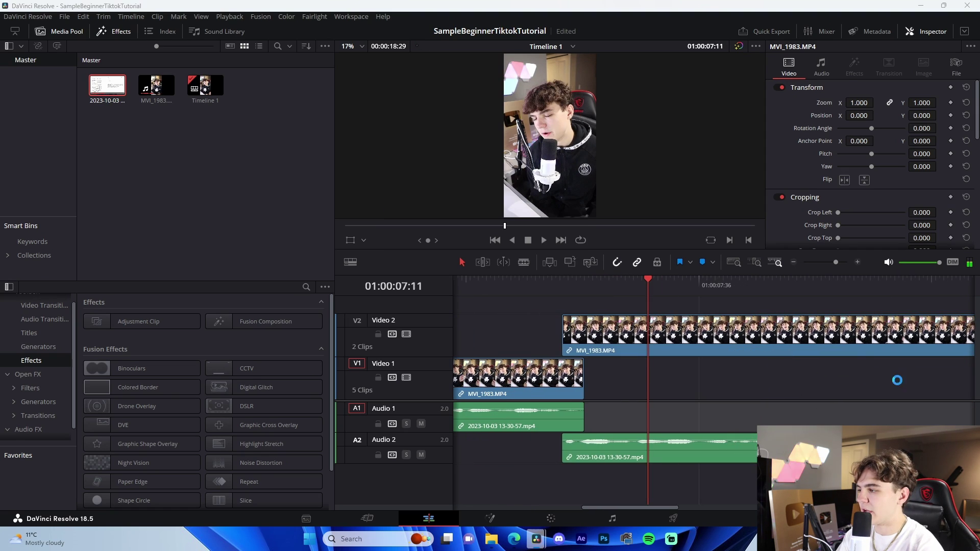
scroll(897, 380, right, 6)
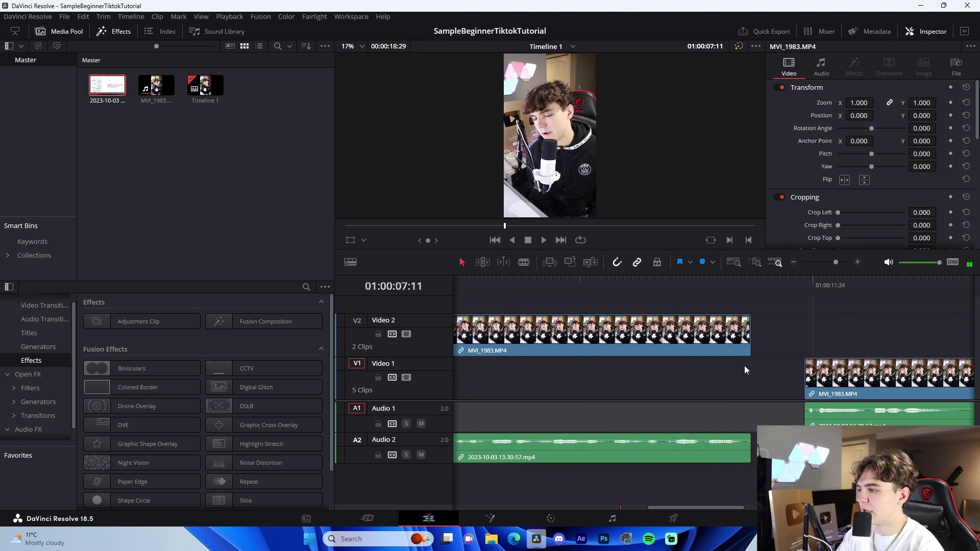
drag(855, 380, 788, 385)
Unlink the fourth clip's video from its audio and trim the video's end back to the fifth clip's start
right_click(710, 350)
click(763, 363)
drag(750, 332, 735, 329)
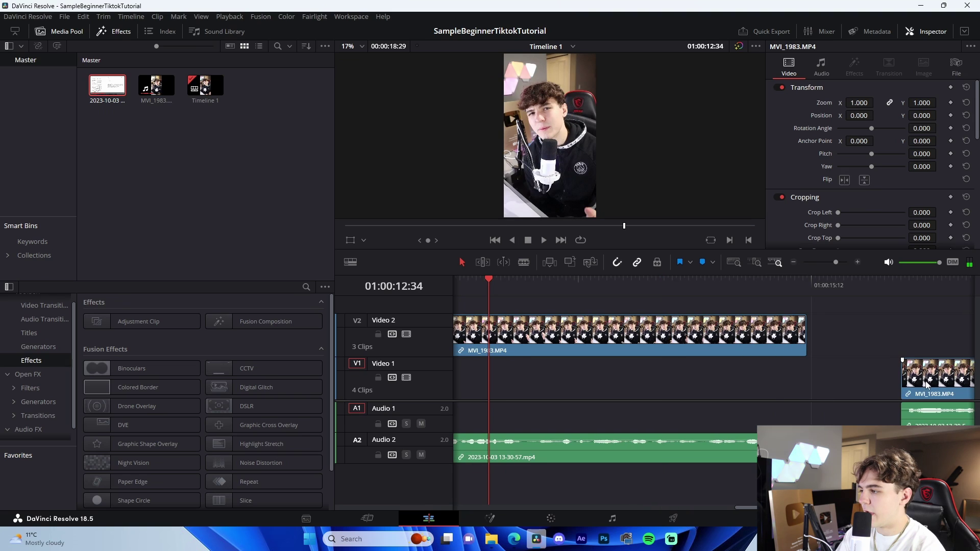
Shift the last clip earlier to overlap the sixth clip's end, and trim the sixth clip's unlinked video back to meet it
drag(929, 388, 804, 391)
right_click(749, 352)
click(777, 351)
click(911, 341)
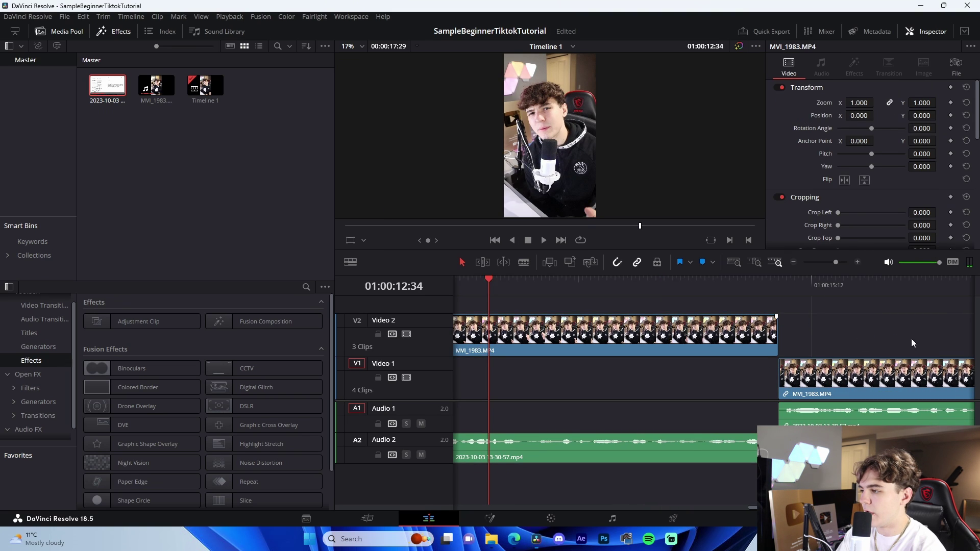
Play the timeline around the transition into the last clip
scroll(911, 341, right, 3)
click(717, 289)
key(space)
click(793, 263)
click(792, 263)
key(space)
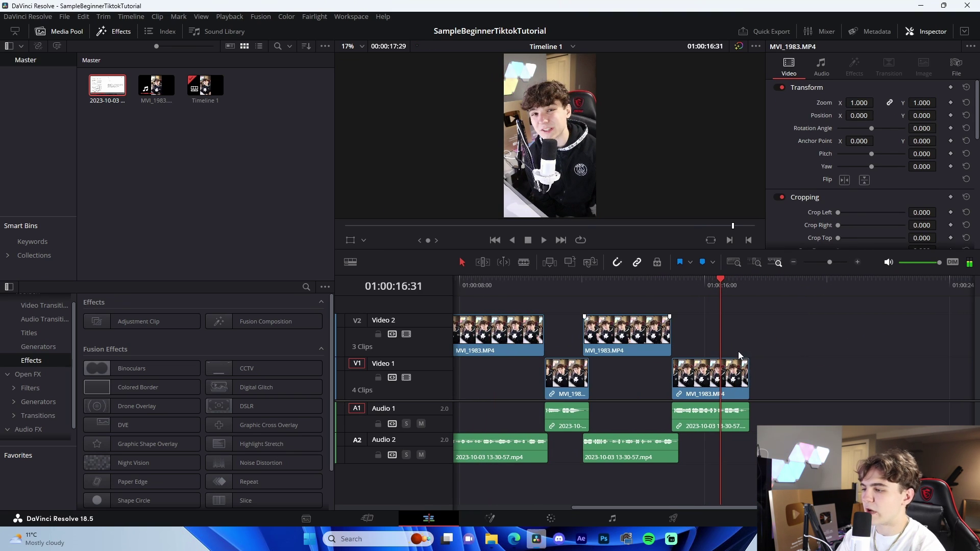
Combine all the timeline clips into one compound clip and return the playhead to the start
scroll(738, 351, left, 5)
click(794, 263)
click(794, 263)
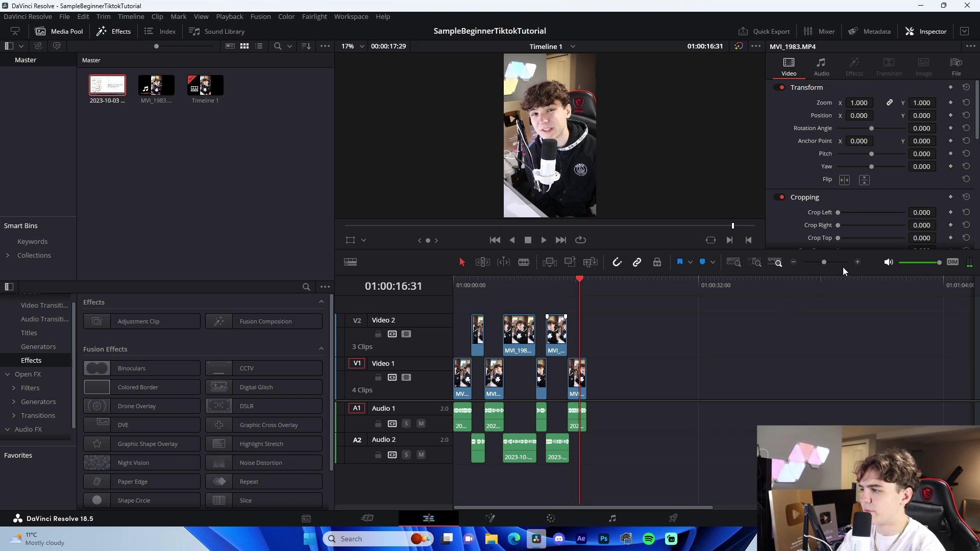
click(857, 262)
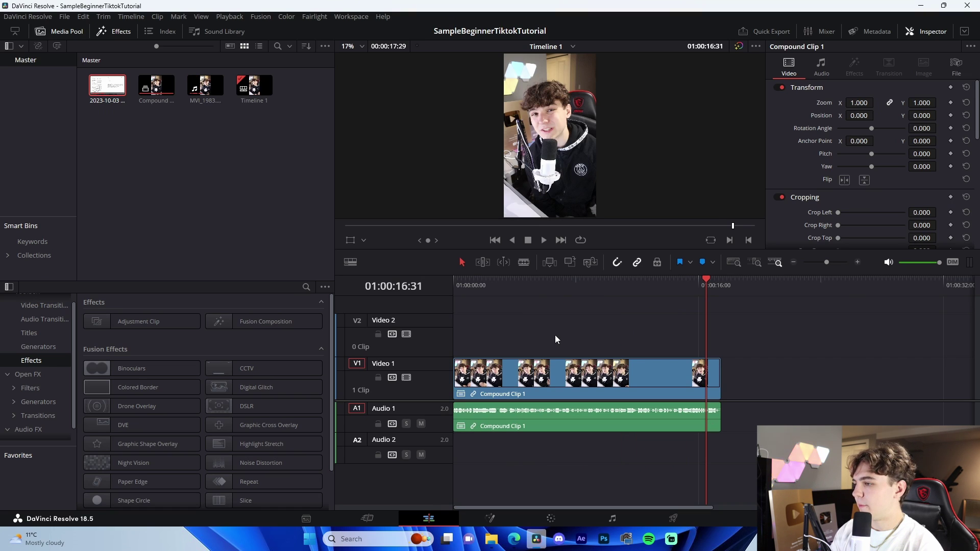
key(Home)
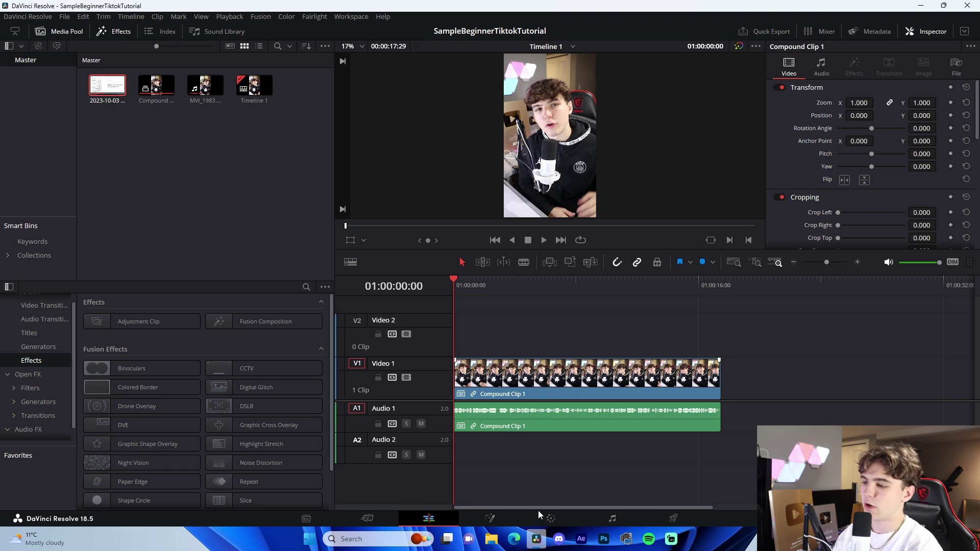
Switch to the Edge browser and go to pexels.com
mouse_move(525, 542)
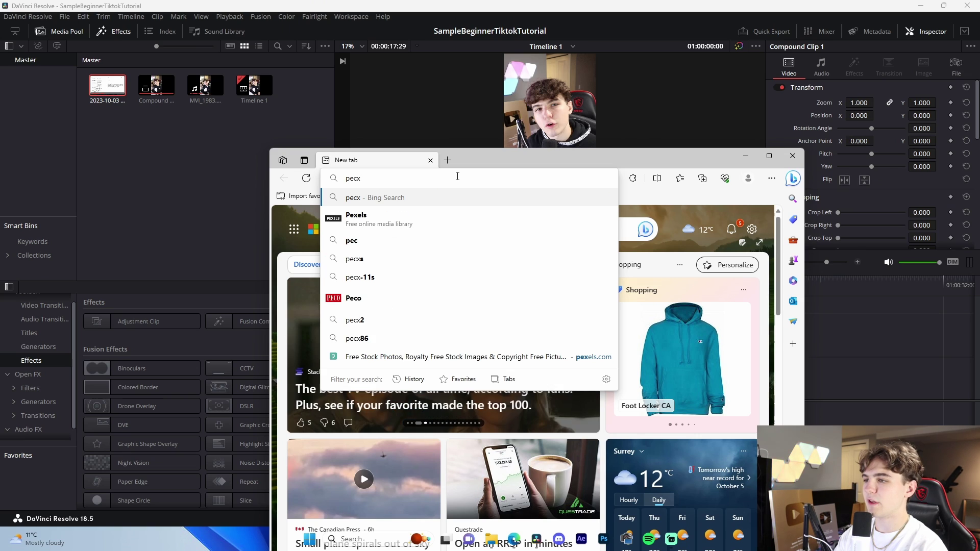
key(BackSpace)
text(r)
key(BackSpace)
key(BackSpace)
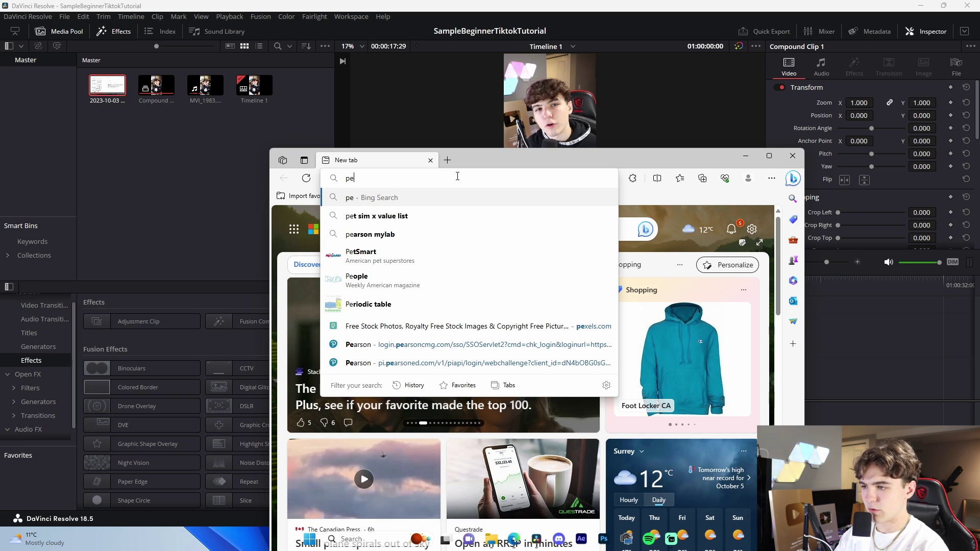
text(xels.com)
key(Return)
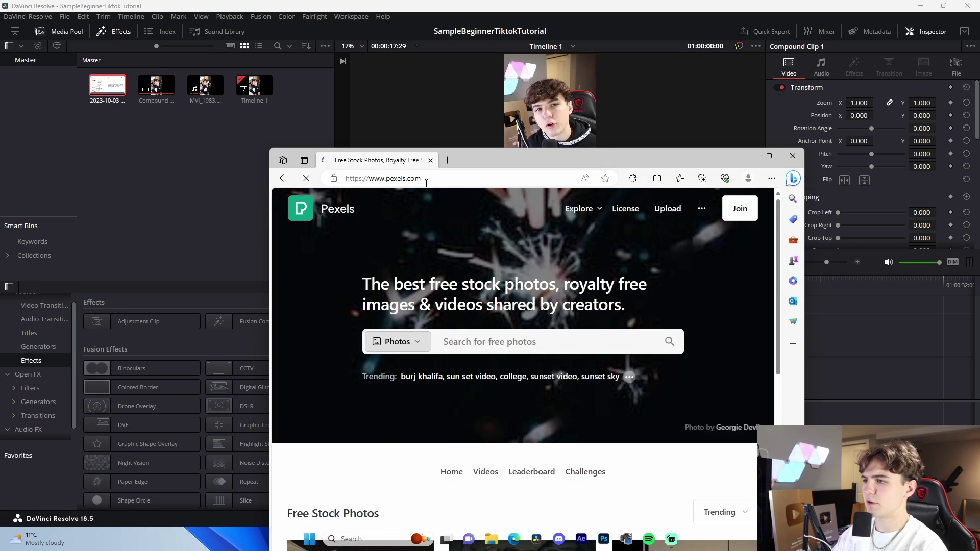
Maximize the browser window and search the Pexels videos for "ring light"
key(super+Up)
mouse_move(367, 192)
click(356, 238)
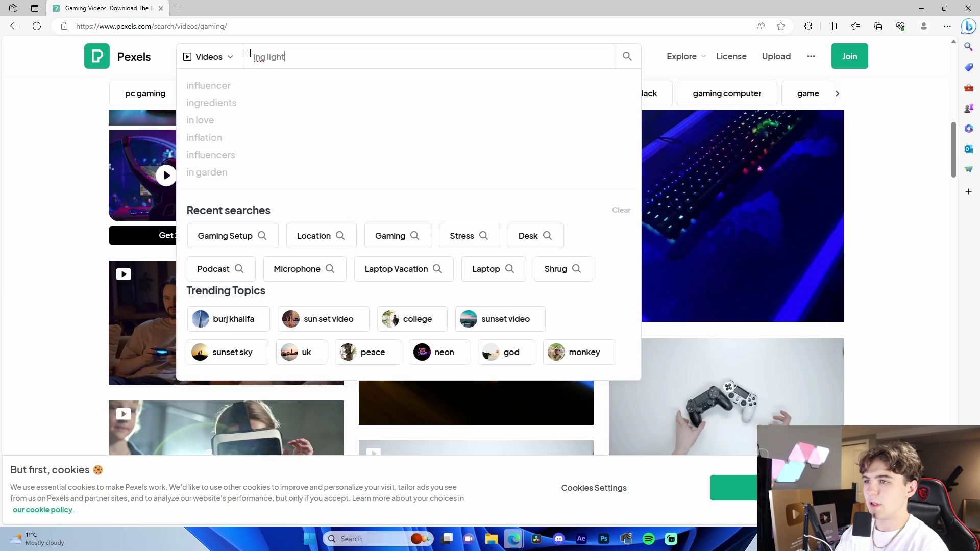
key(ctrl+a)
text(ring light)
key(Return)
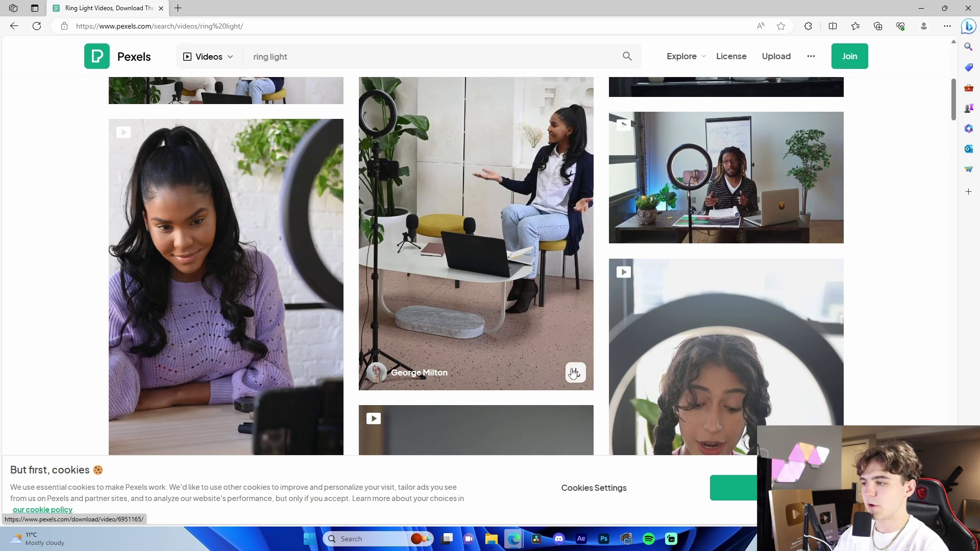
Download the vertical ring light video of the woman seated beside a laptop table and save it as an MP4 in the project folder
click(572, 372)
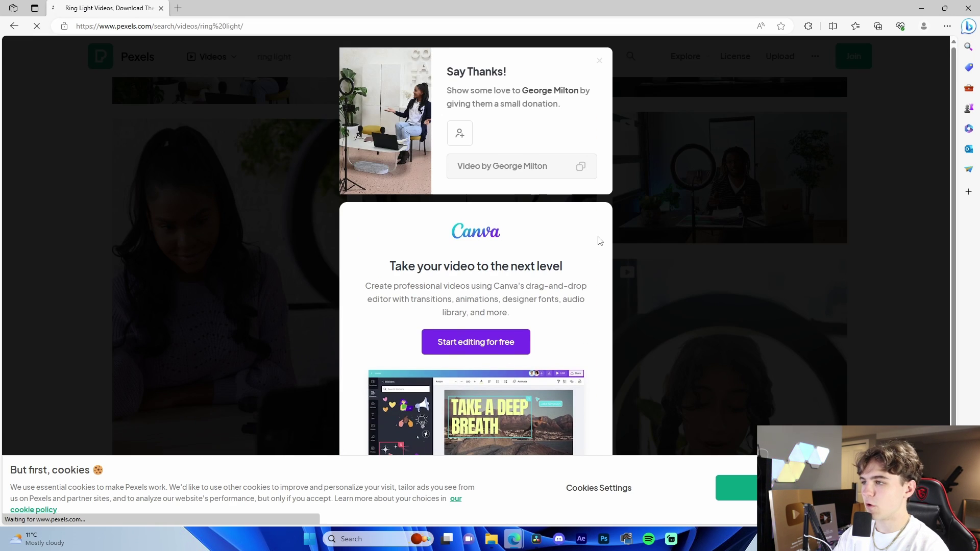
click(838, 81)
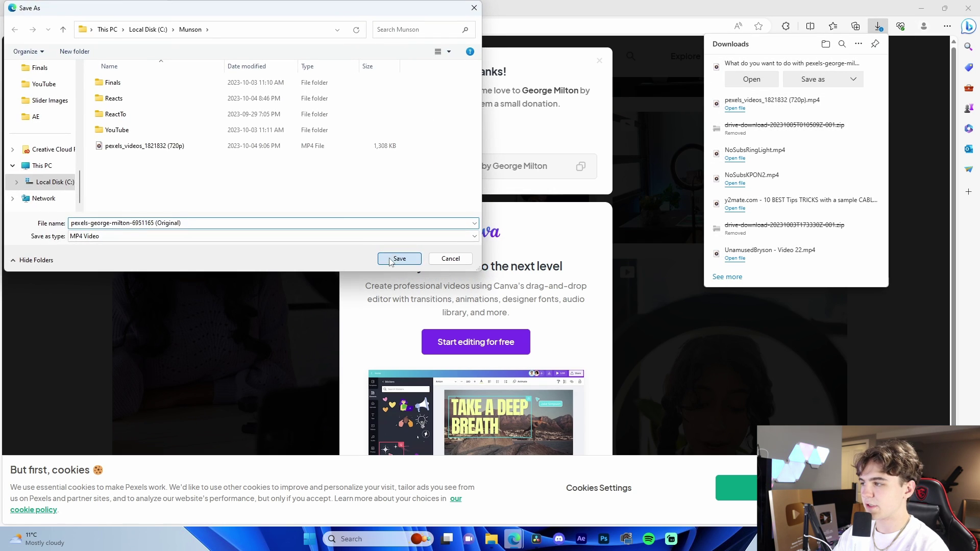
key(Return)
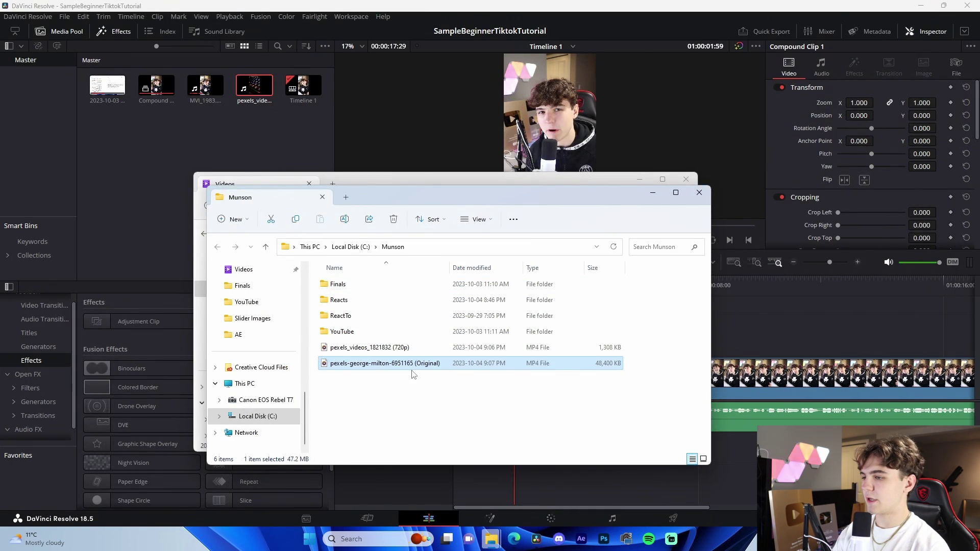
Add the downloaded ring light clip to Video 2, cut off at 01:00:02:23, and play the insert from the timeline's start
drag(368, 367, 569, 345)
key(ctrl+g)
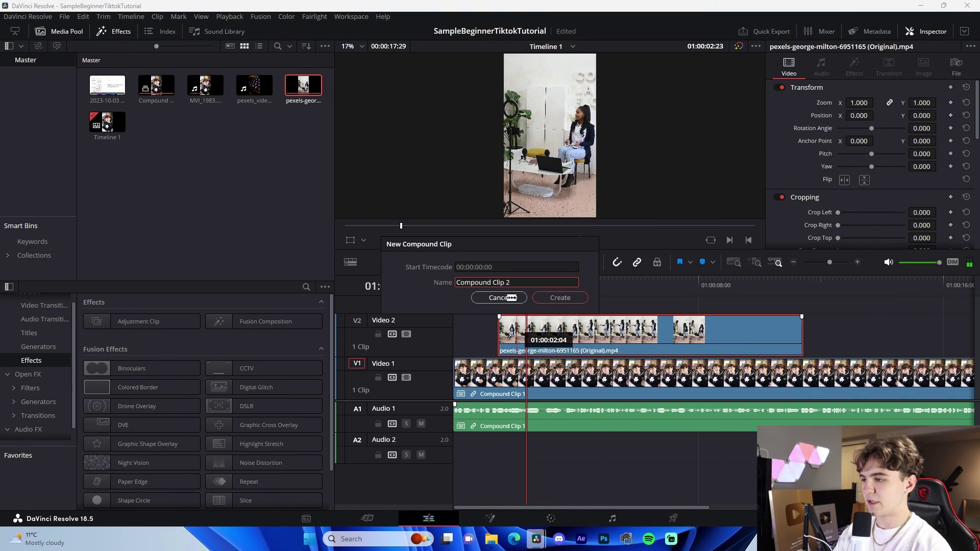
click(510, 297)
key(ctrl+b)
click(568, 337)
key(Delete)
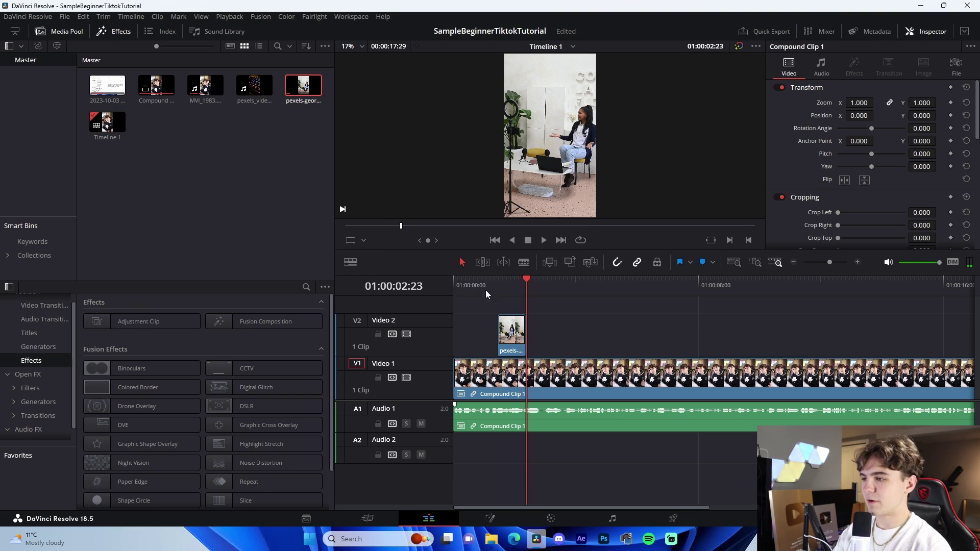
click(454, 289)
key(space)
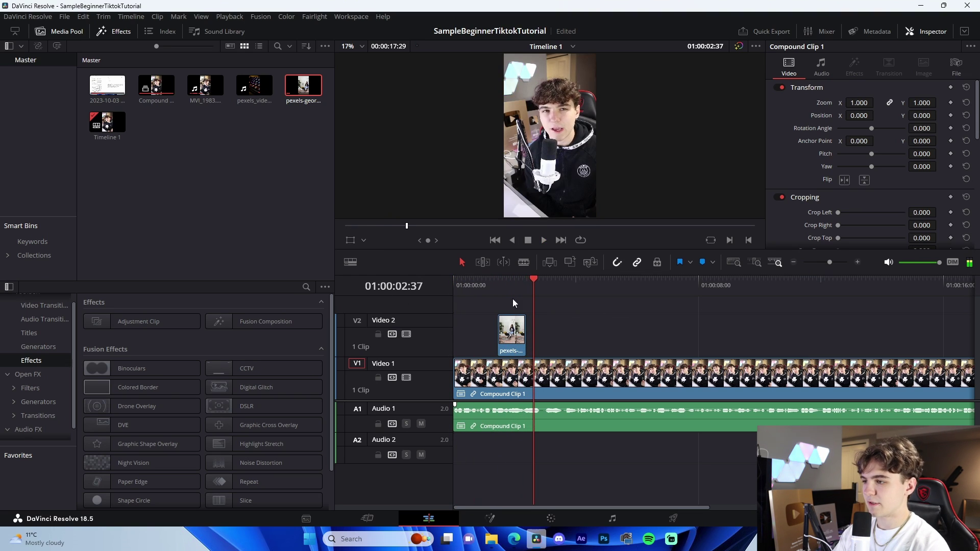
Try adjusting the ring light clip's zoom and position, and undo the adjustments
click(498, 291)
click(524, 335)
click(513, 334)
drag(864, 103, 880, 116)
key(ctrl+z)
key(ctrl+z)
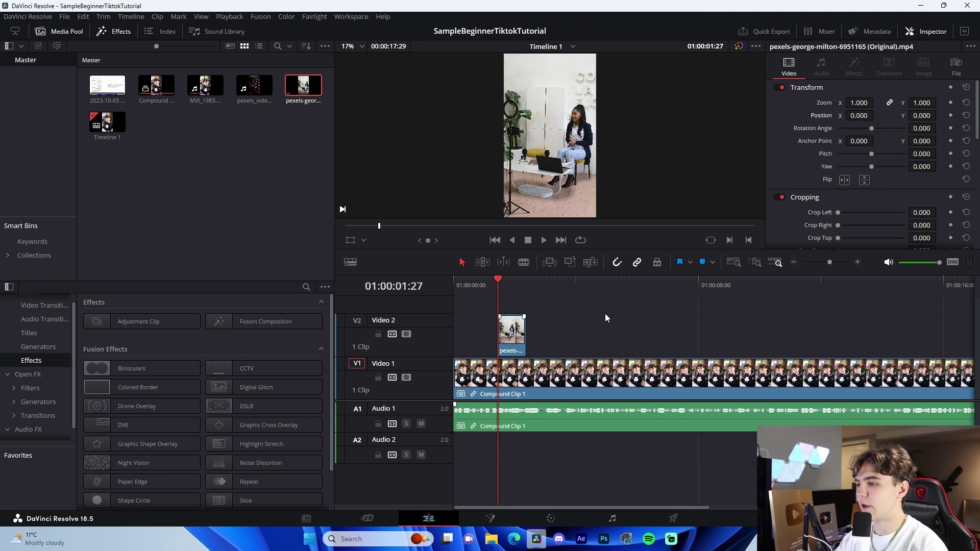
Insert the 4090.jpeg image from the Stock Footage folder on Video 2 around 01:00:05:45 and shorten it
click(794, 262)
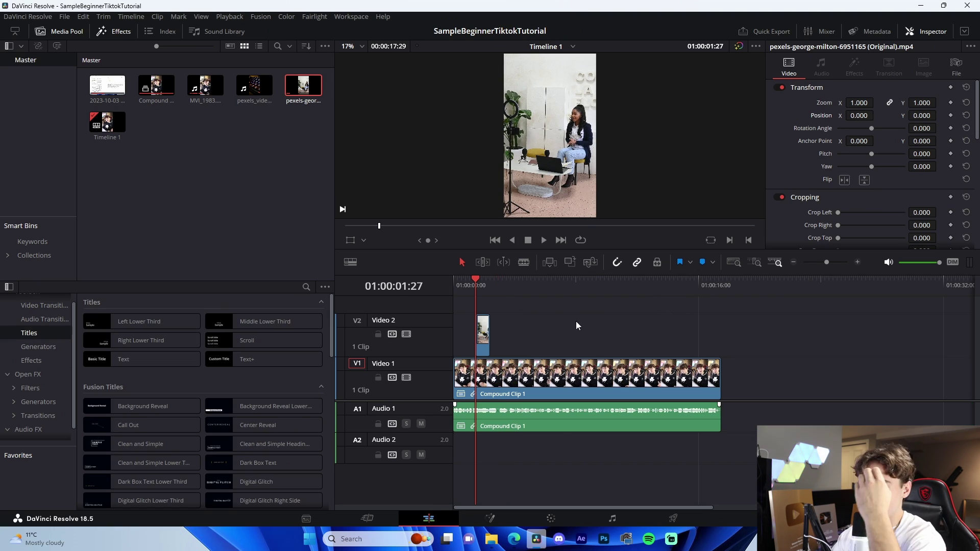
drag(478, 287, 450, 306)
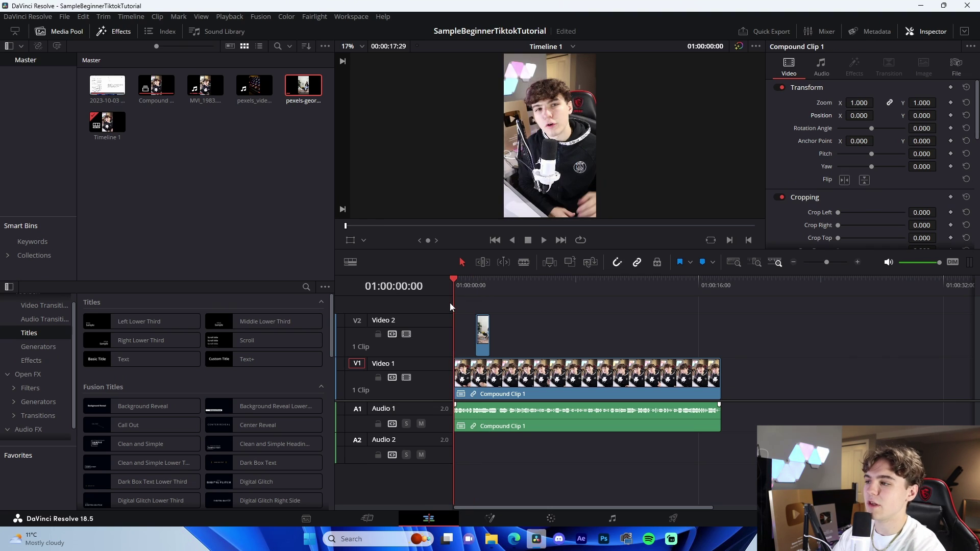
click(857, 262)
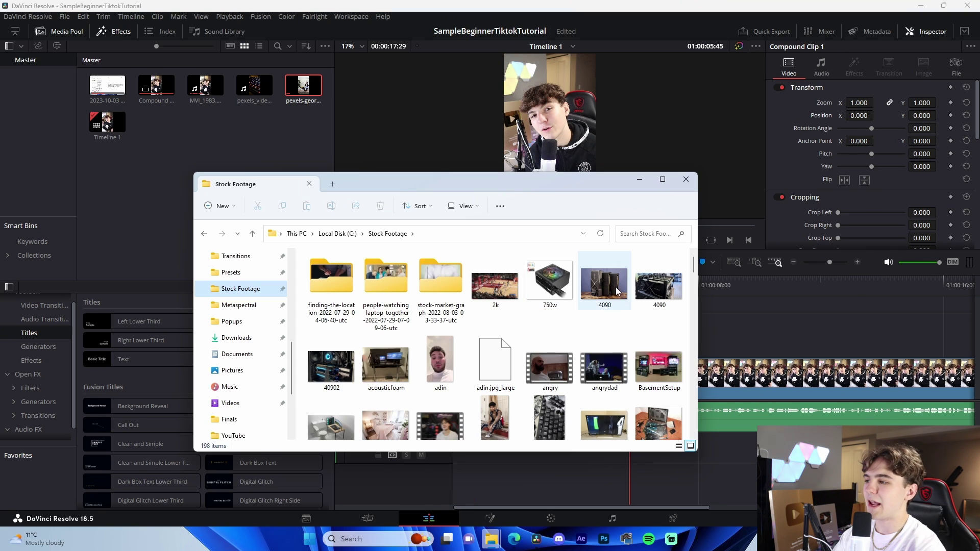
drag(618, 291, 641, 337)
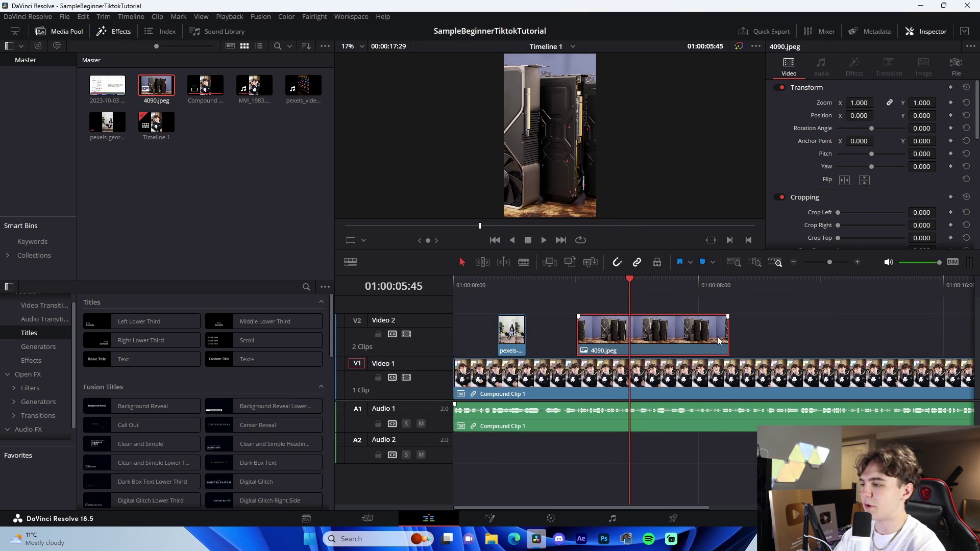
drag(719, 341, 669, 333)
Add angry.mp4 from the Stock Footage folder to Video 2 after the 4090 image and delete its audio from Audio 2
click(793, 262)
key(alt+Tab)
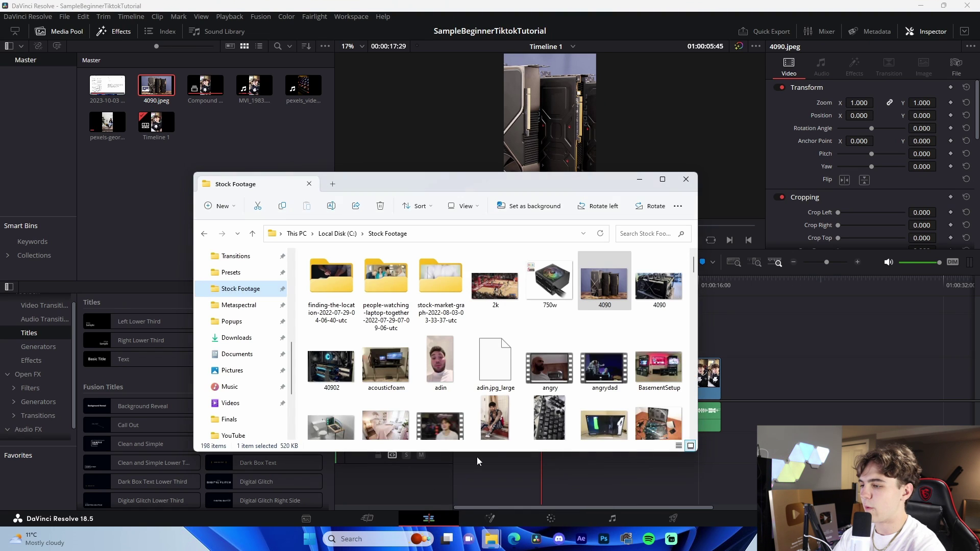
drag(550, 368, 662, 353)
alt+click(637, 453)
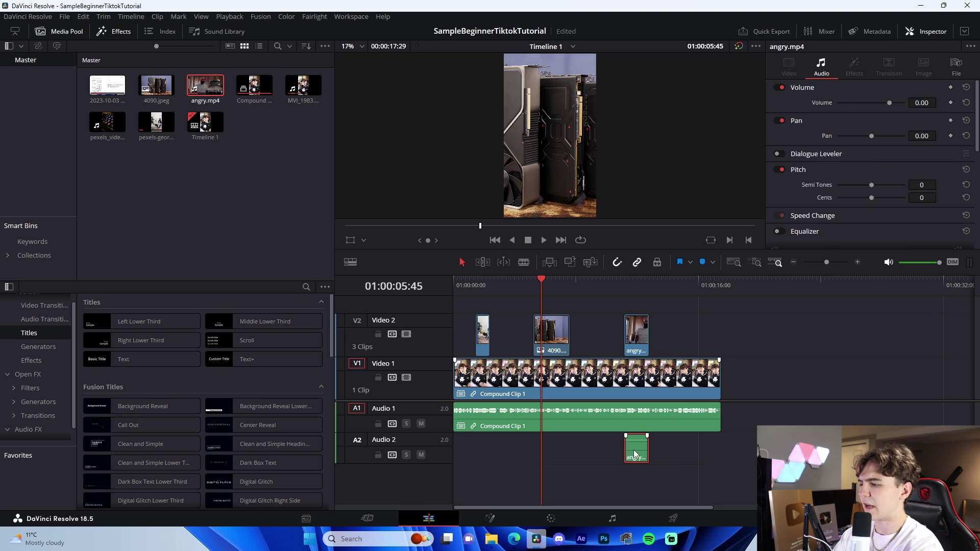
key(Delete)
Scrub through the timeline to review the placement of the overlay clips, and return the playhead to the start
drag(469, 289, 420, 289)
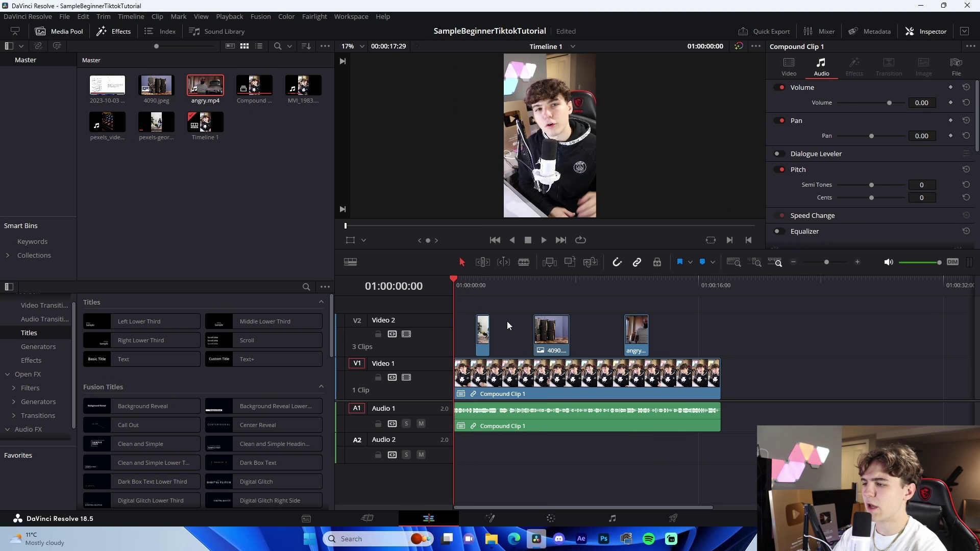
drag(508, 291, 695, 289)
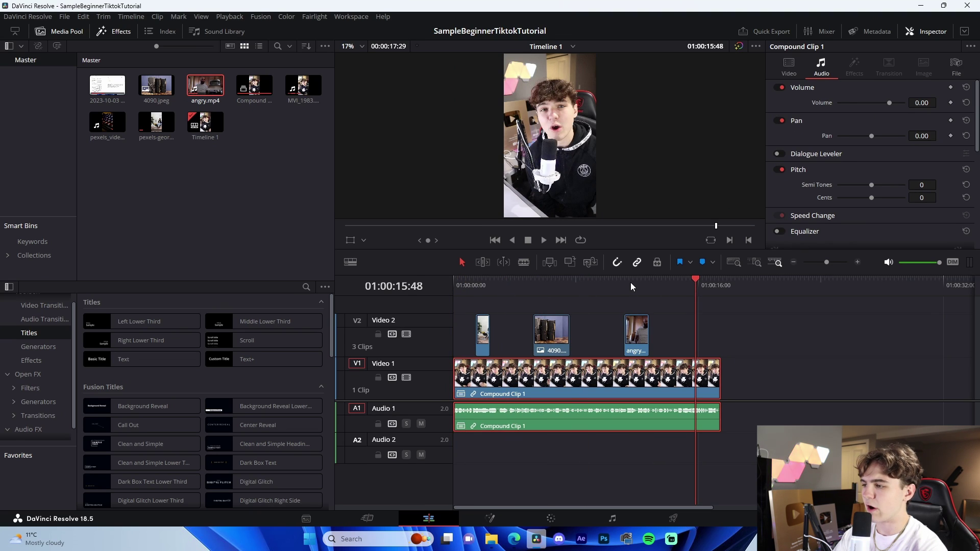
drag(631, 286, 646, 306)
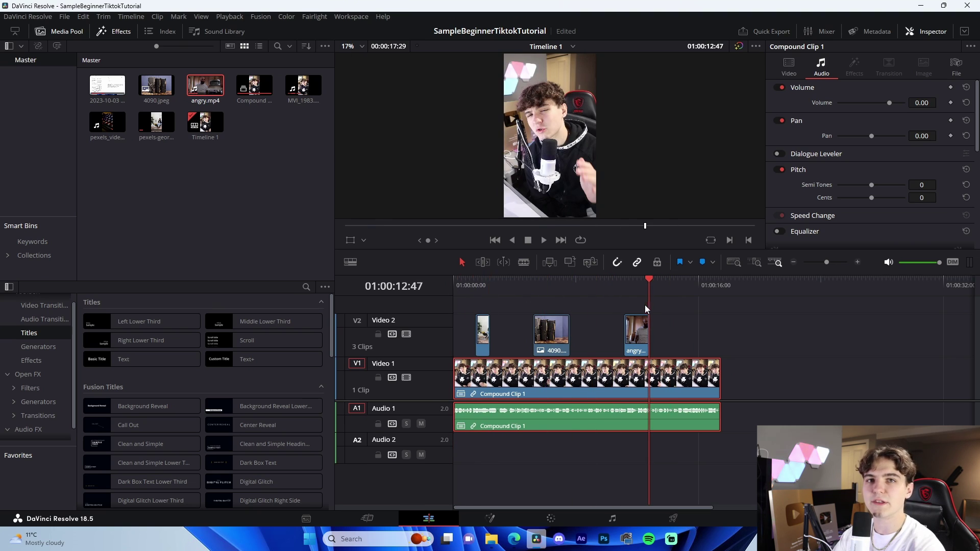
click(757, 332)
drag(474, 286, 426, 287)
scroll(727, 377, up, 2)
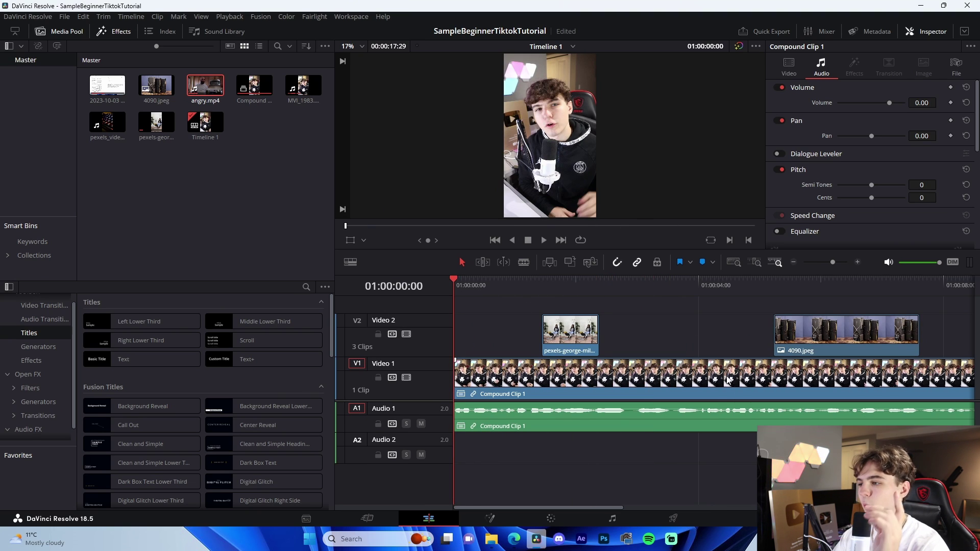
Keyframe Compound Clip 1's zoom at 1.000 at the start of the timeline
click(727, 380)
click(791, 262)
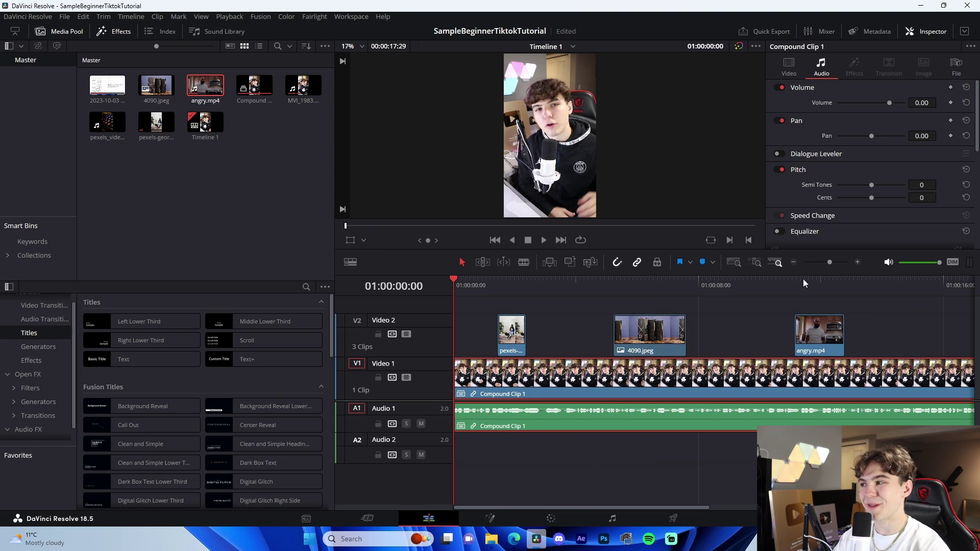
click(786, 69)
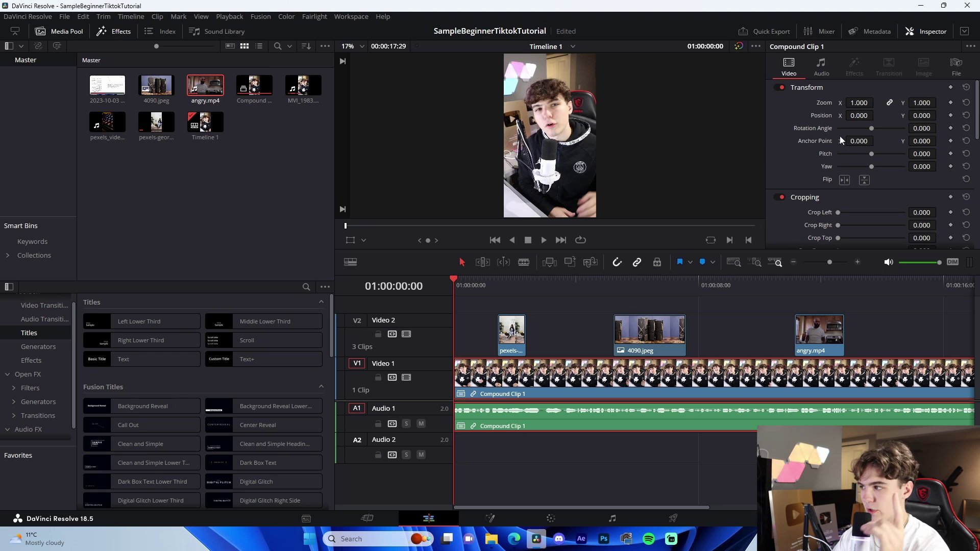
scroll(731, 291, up, 2)
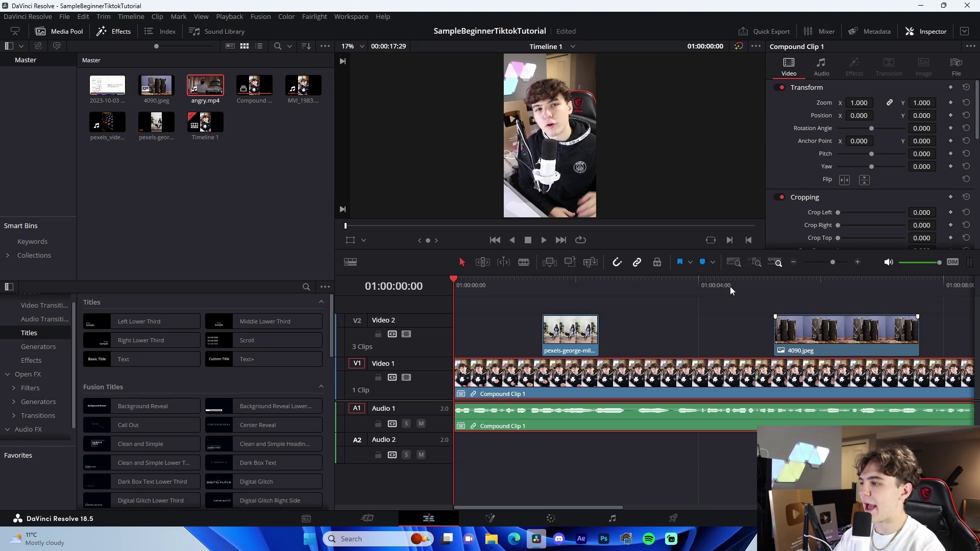
drag(460, 287, 543, 302)
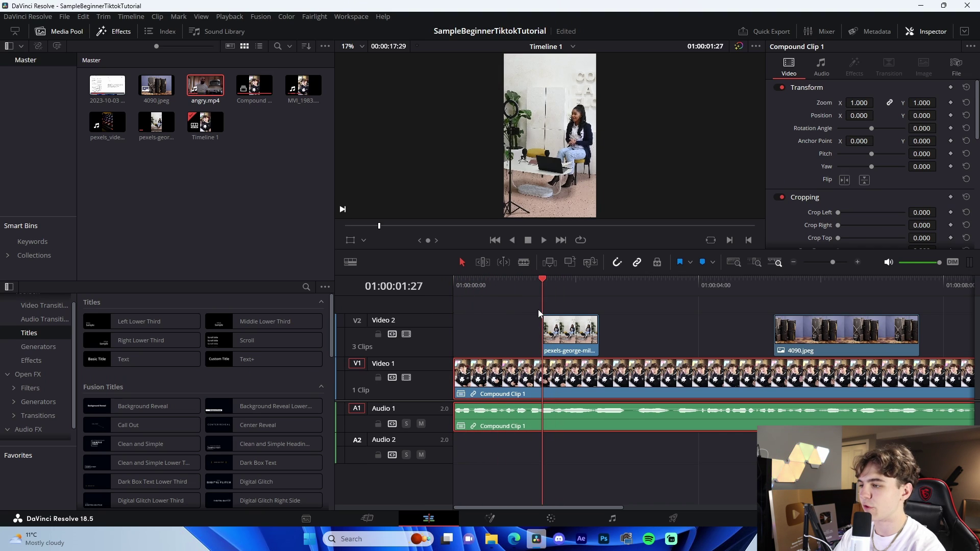
key(Home)
click(950, 103)
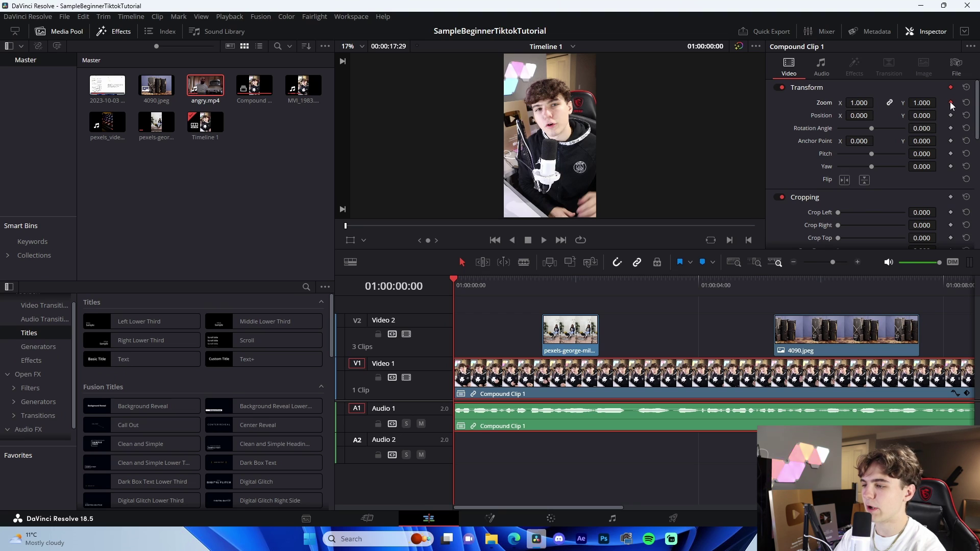
Keyframe the compound clip's zoom at 01:00:01:27, where the first overlay begins, trying 1.1 and settling on 1.04 after a preview
key(Down)
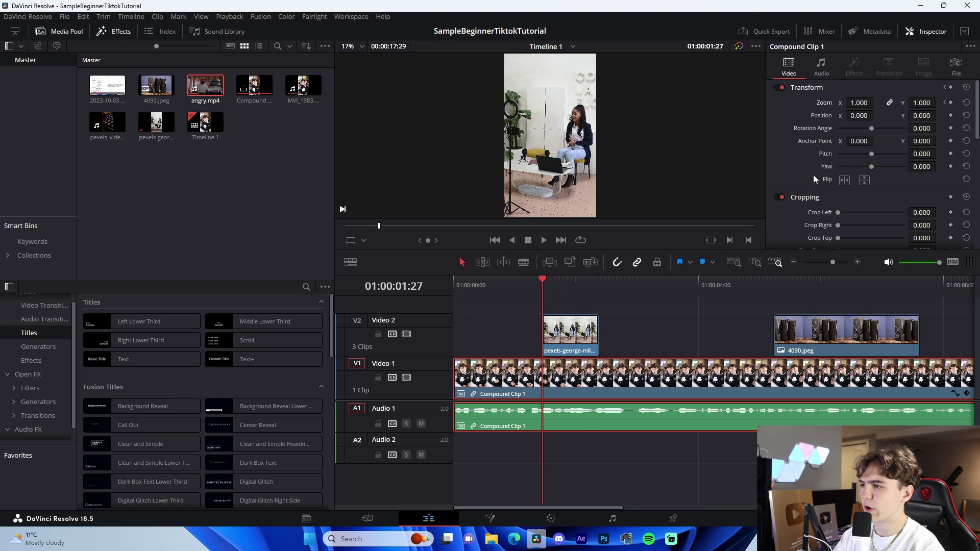
double_click(861, 104)
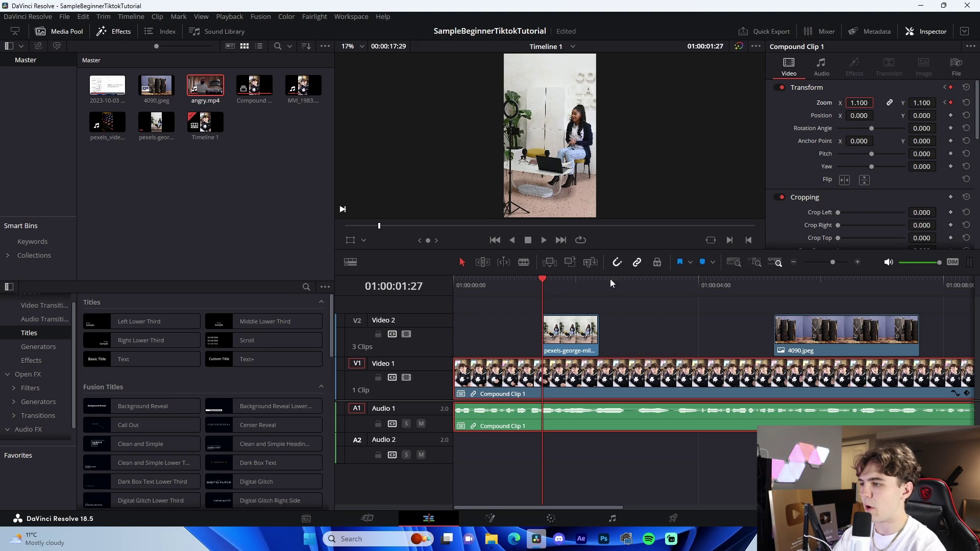
key(Up)
key(space)
key(space)
key(Down)
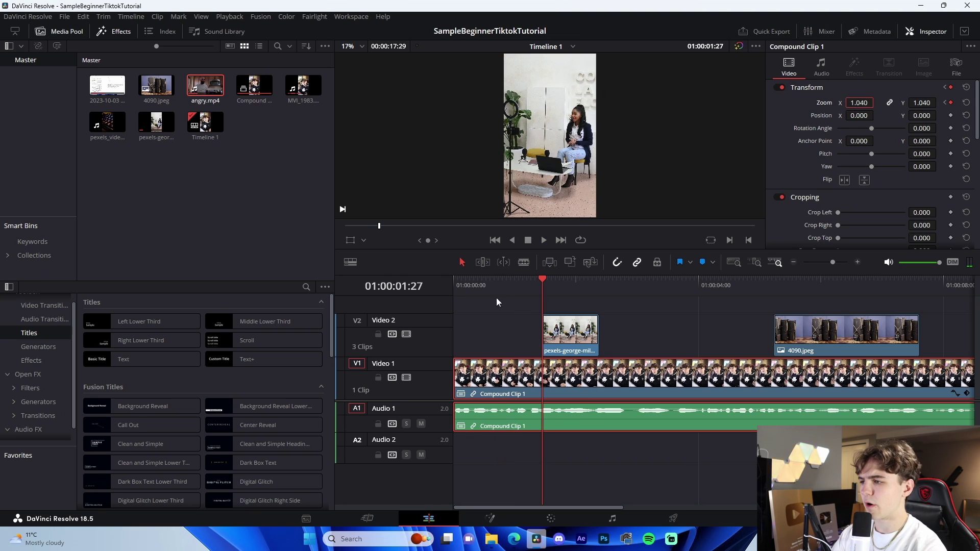
key(/)
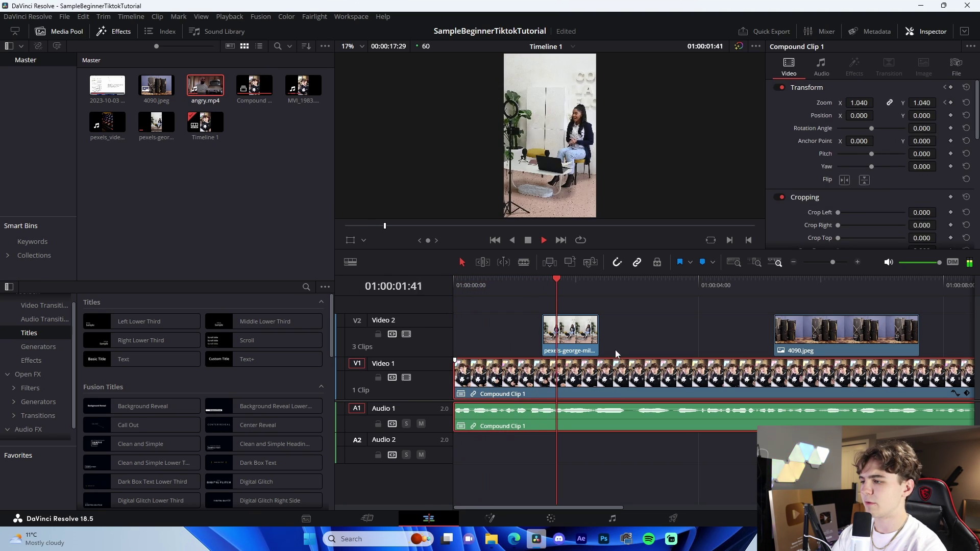
Set the compound clip's zoom to 1 at 01:00:02:23, where the first overlay ends, and play back the change
click(595, 284)
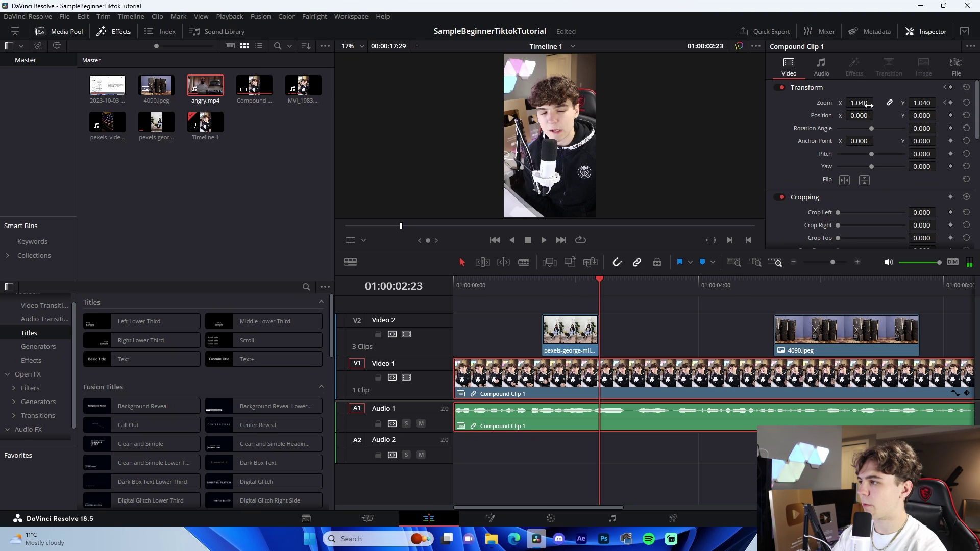
click(869, 105)
text(1)
key(Return)
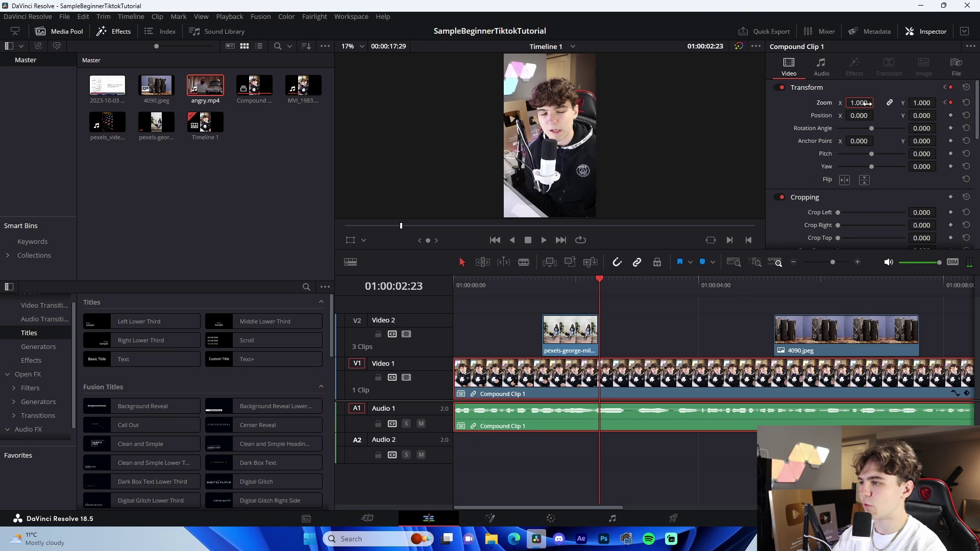
click(545, 284)
key(space)
click(651, 328)
click(696, 381)
key(space)
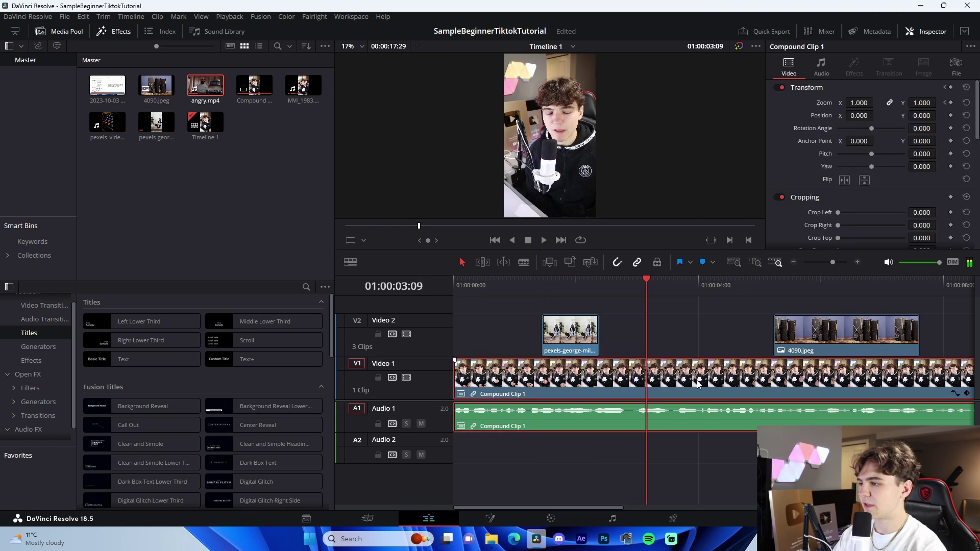
Keyframe the compound clip's zoom at 1.06 at 01:00:05:14, where the 4090 image begins, and preview the zoom-in
click(764, 285)
key(Down)
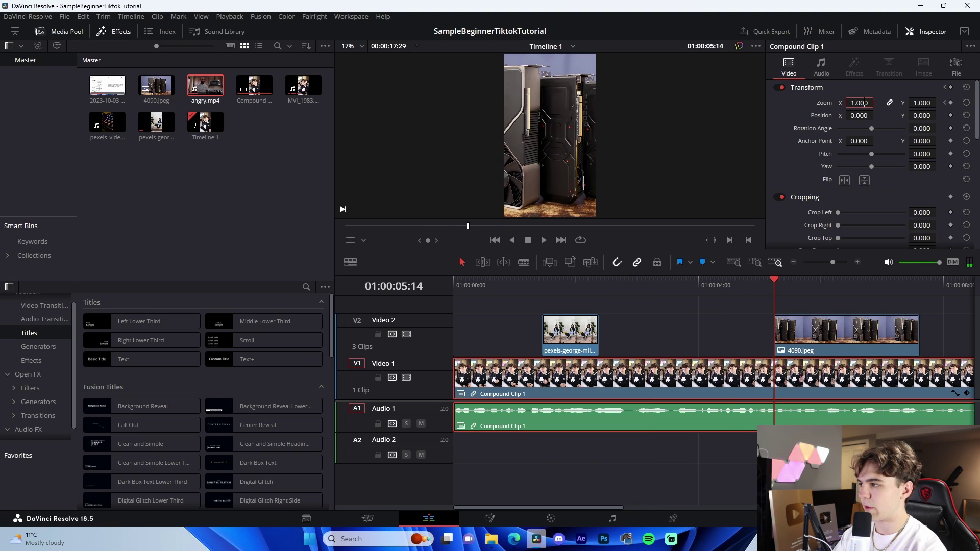
click(675, 287)
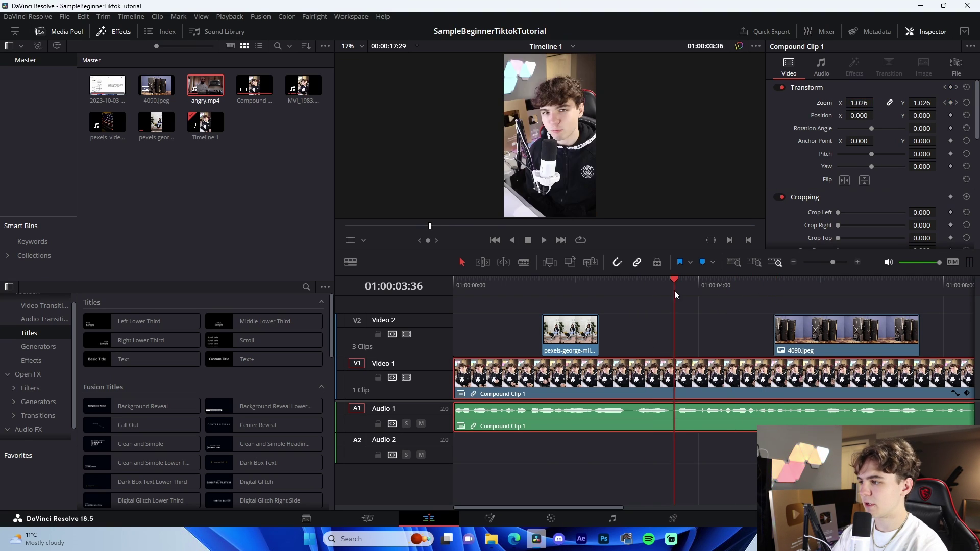
key(space)
click(745, 328)
scroll(776, 335, right, 3)
key(space)
click(785, 374)
Set the compound clip's zoom back to 1 at 01:00:07:37, just after the 4090 image
click(787, 284)
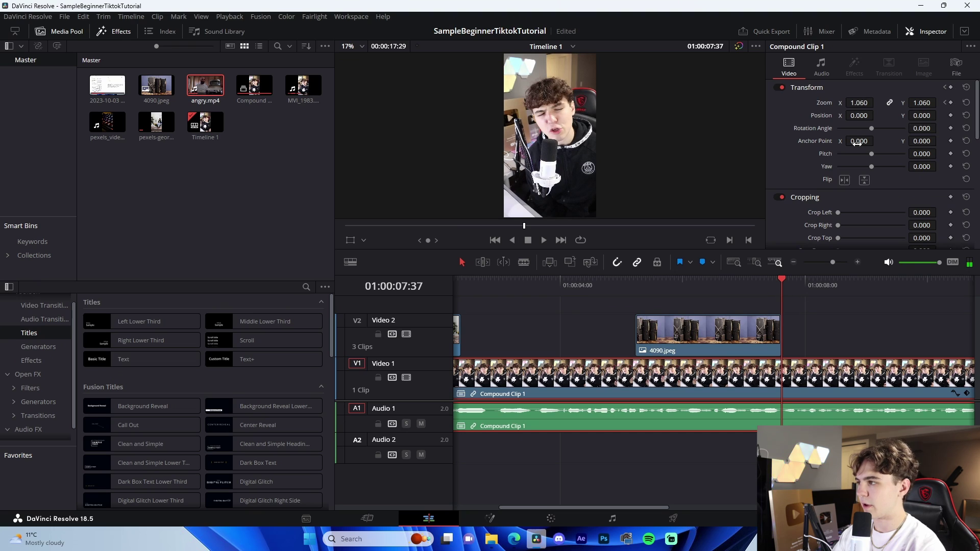
text(1)
key(Return)
Keyframe the compound clip's zoom at 1.06 where angry.mp4 begins (01:00:11:09) and at 1 where it ends (01:00:12:47)
click(793, 262)
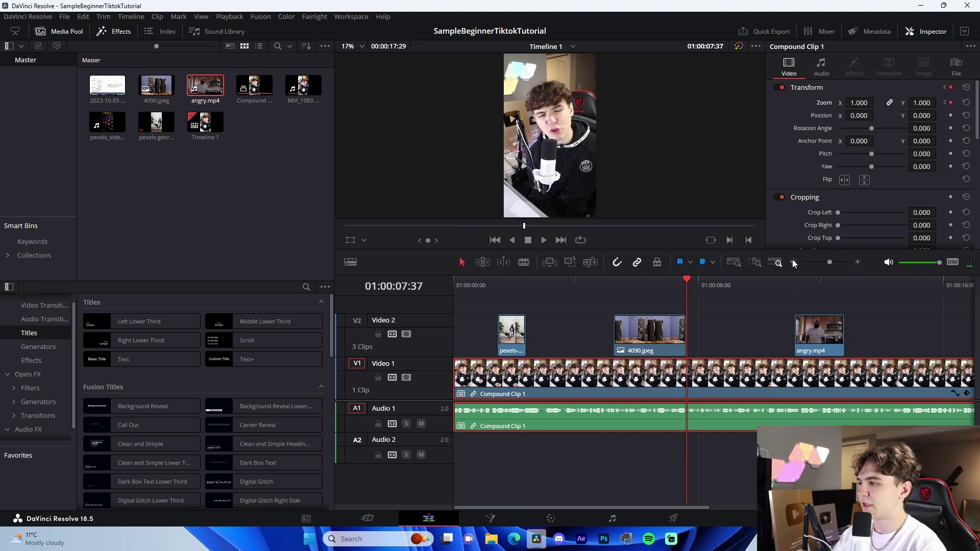
scroll(761, 304, right, 2)
click(766, 287)
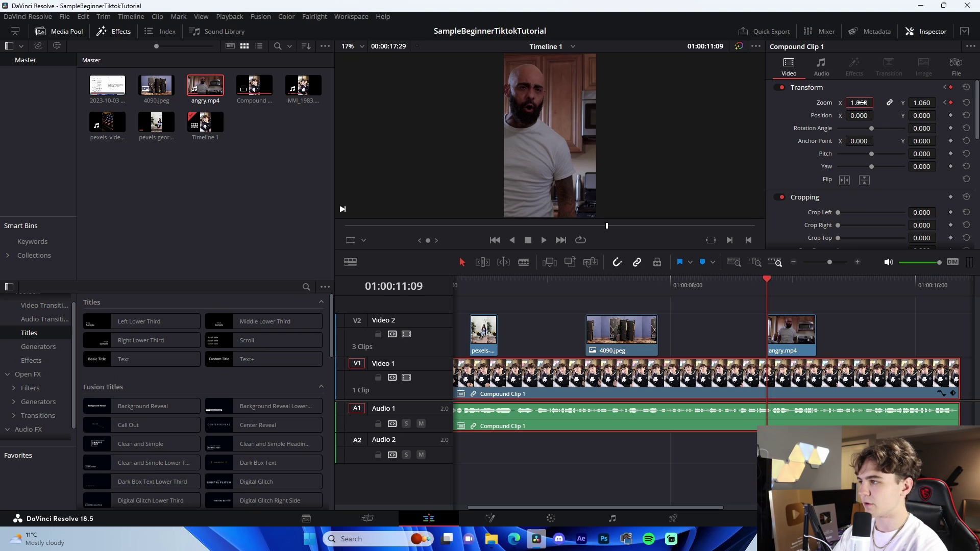
click(816, 303)
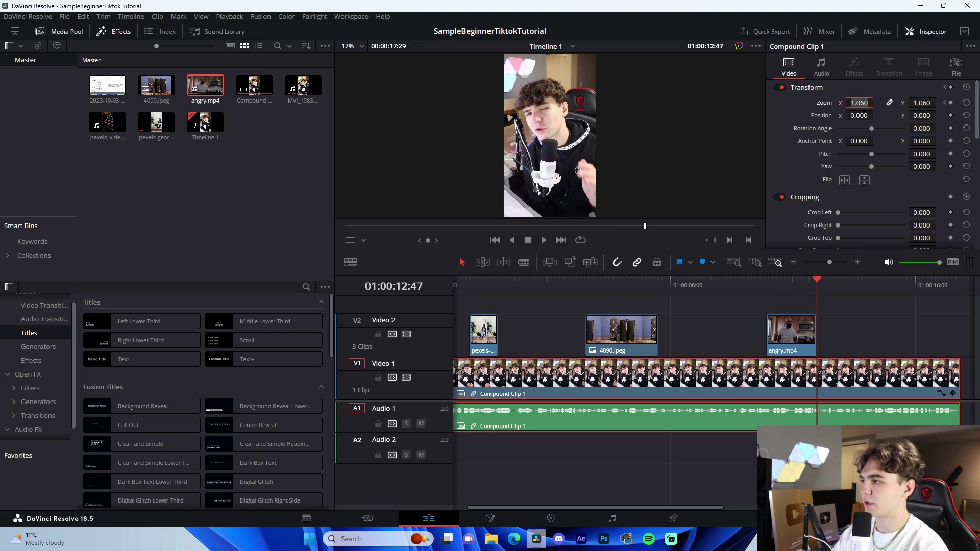
text(1)
key(Return)
Set the compound clip's zoom to 1.06 at the end of the timeline, 01:00:17:29
scroll(754, 337, right, 5)
drag(806, 287, 820, 285)
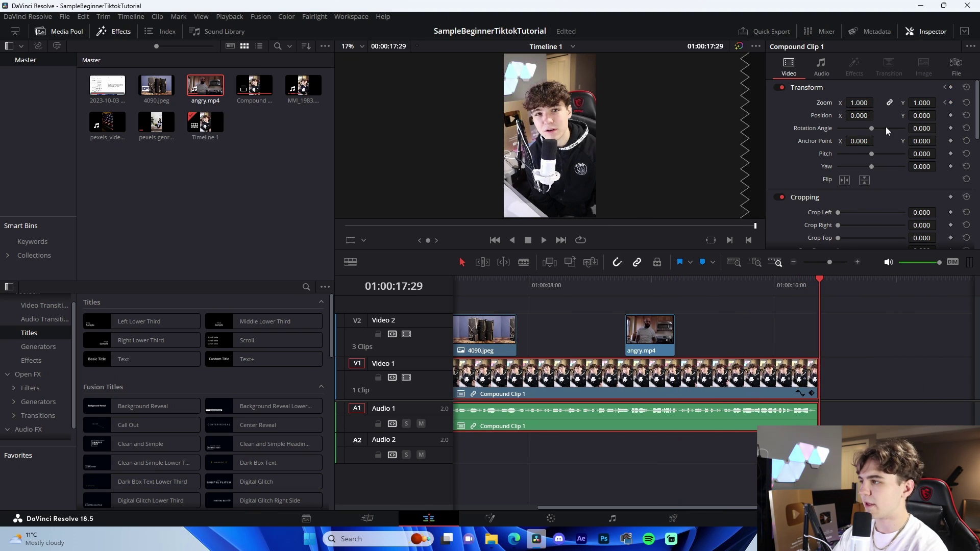
click(865, 106)
text(1.06)
key(Return)
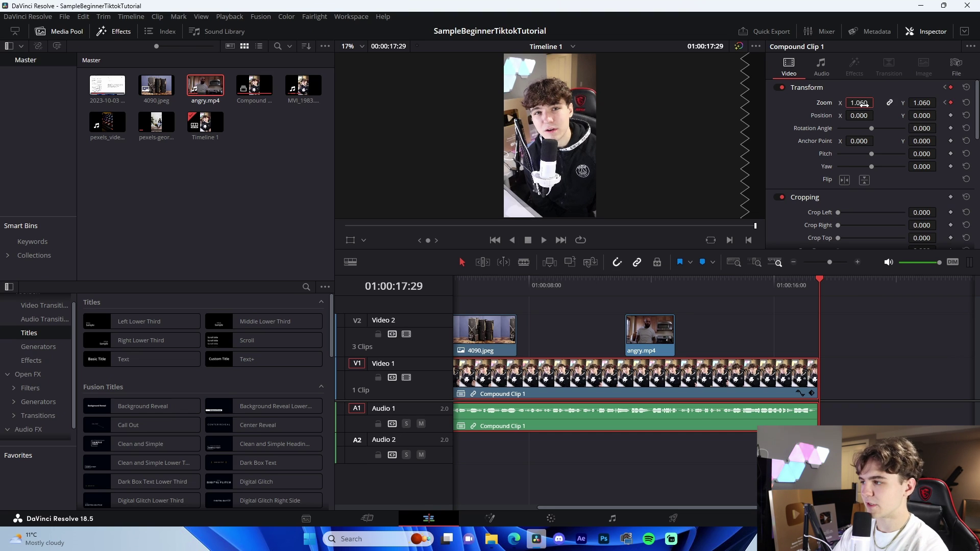
Disable Video 2 temporarily and play back the compound clip to review the zooms, including the section around angry.mp4
click(730, 333)
click(407, 335)
scroll(607, 341, left, 5)
key(space)
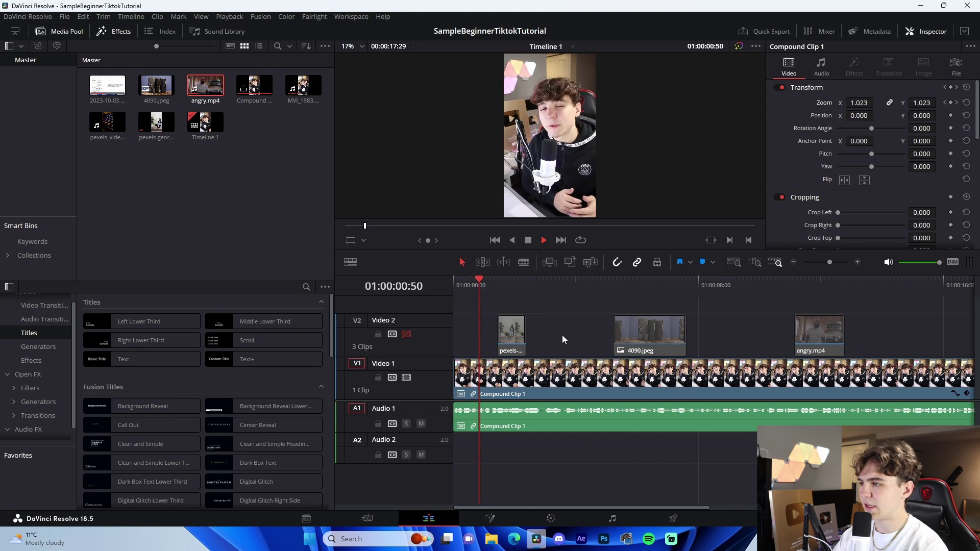
key(space)
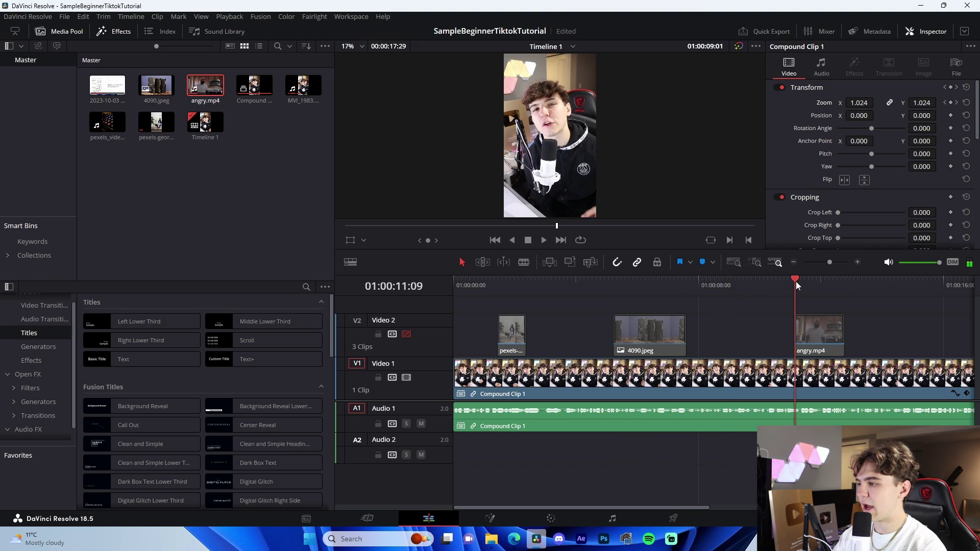
scroll(779, 323, right, 3)
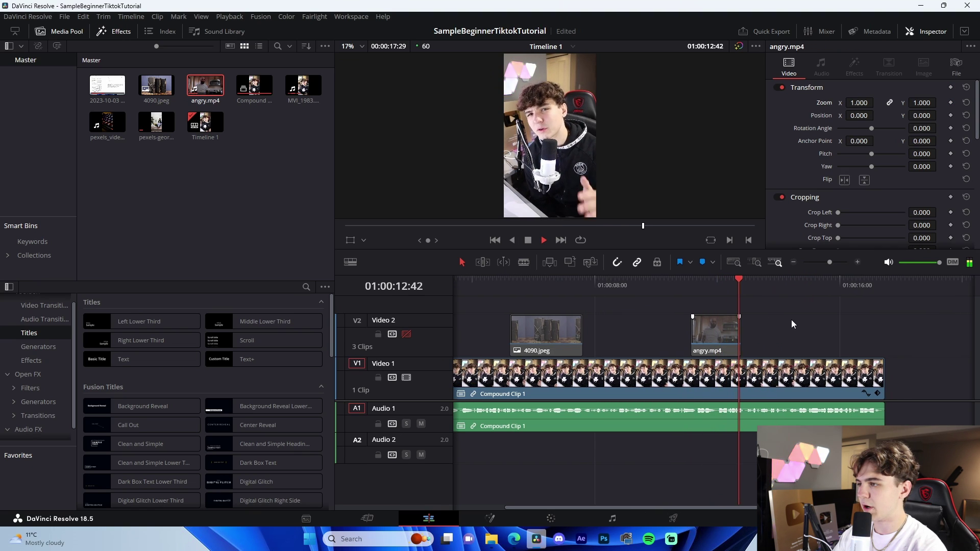
key(space)
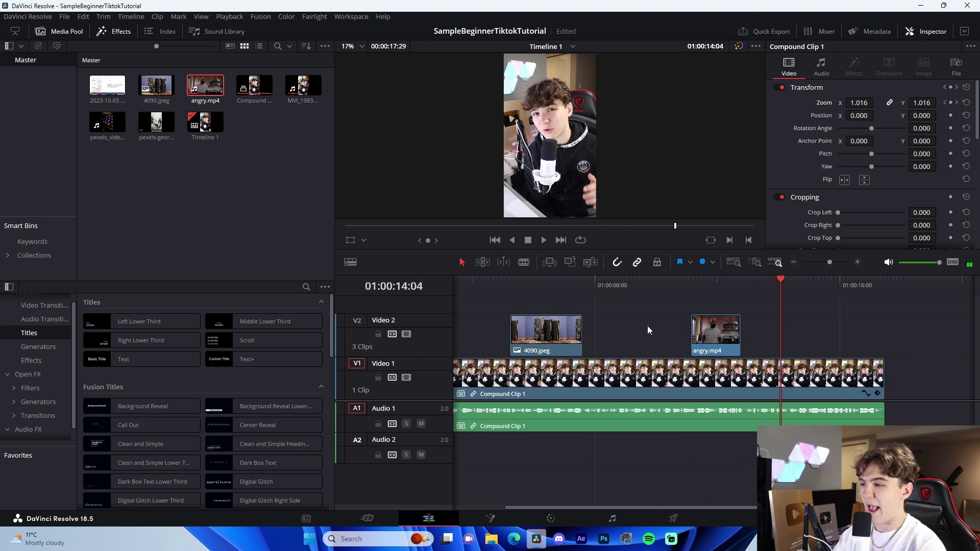
Scrub from the start of the timeline to the 4090 image to review the zooms together with the overlays
scroll(782, 359, left, 3)
drag(476, 296, 618, 319)
click(629, 327)
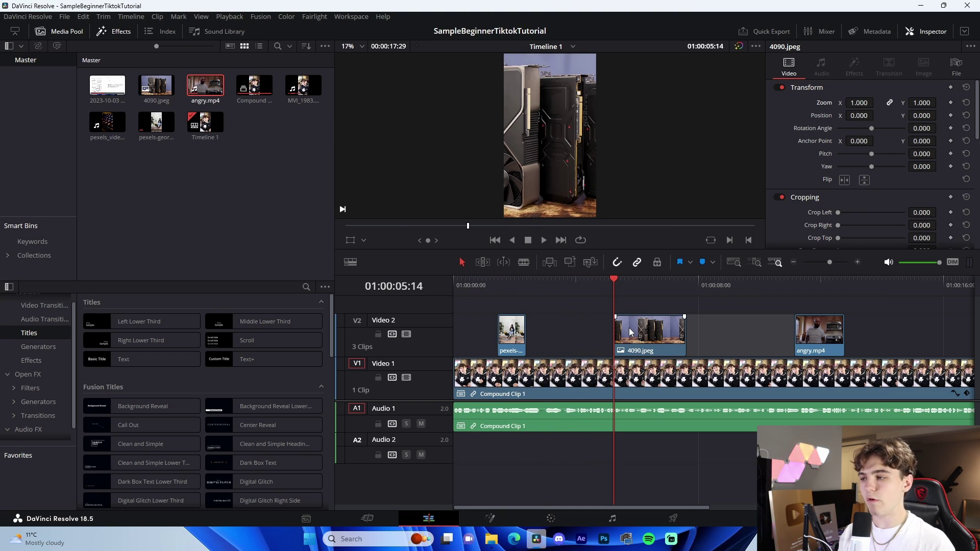
click(792, 261)
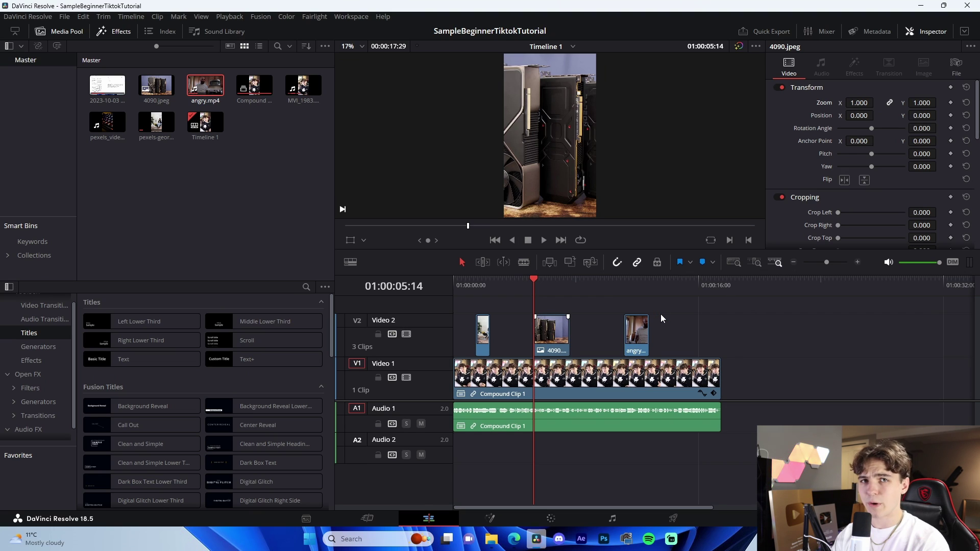
Set the compound clip's saturation to 70 on the Color page, with the playhead at the start of the timeline
key(Home)
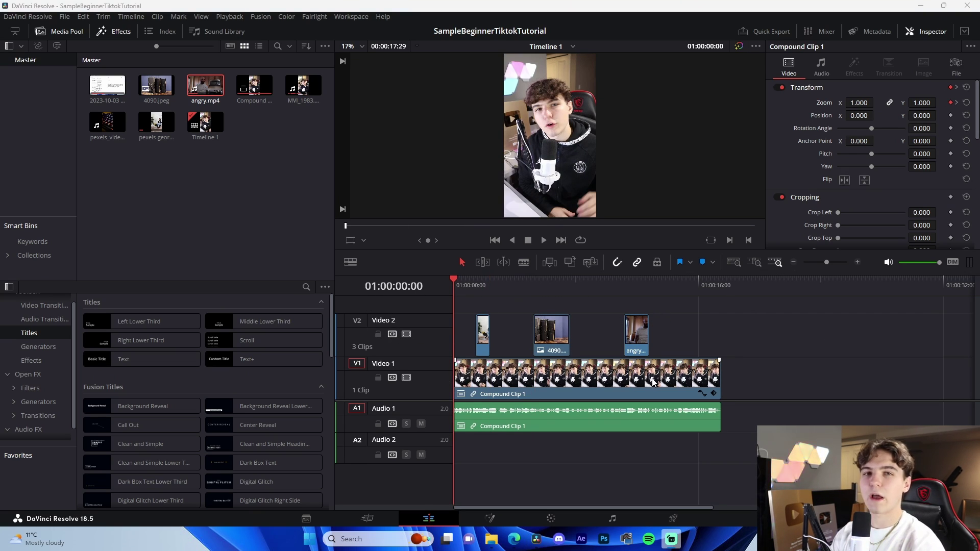
click(571, 382)
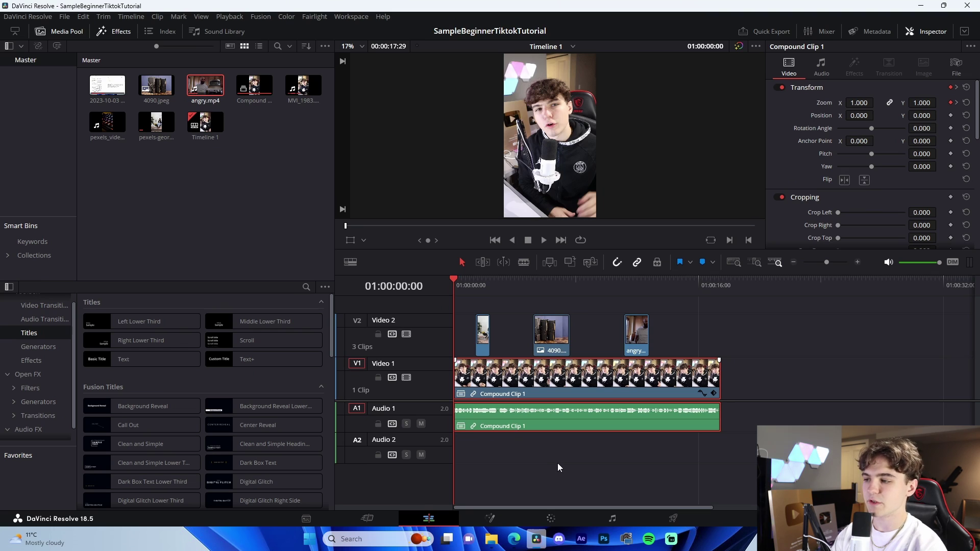
click(563, 522)
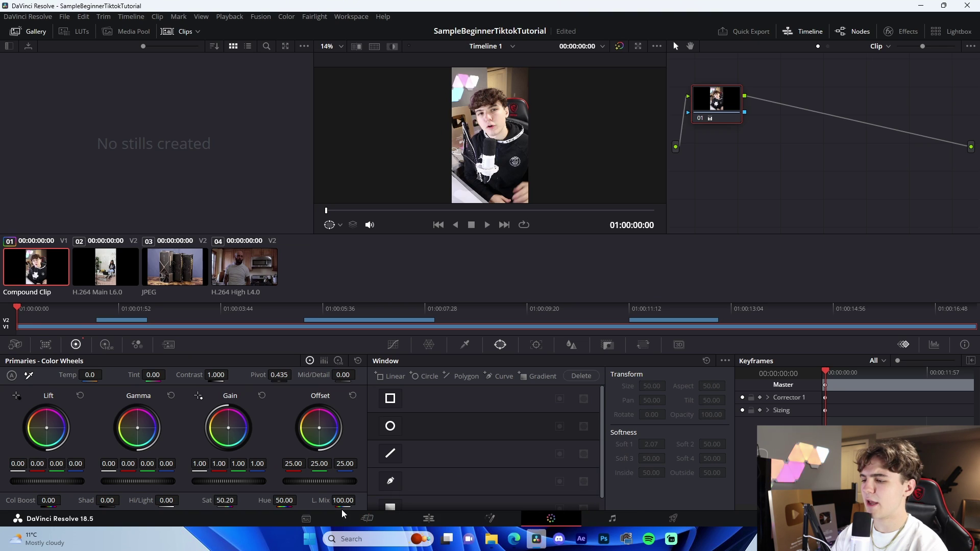
click(429, 519)
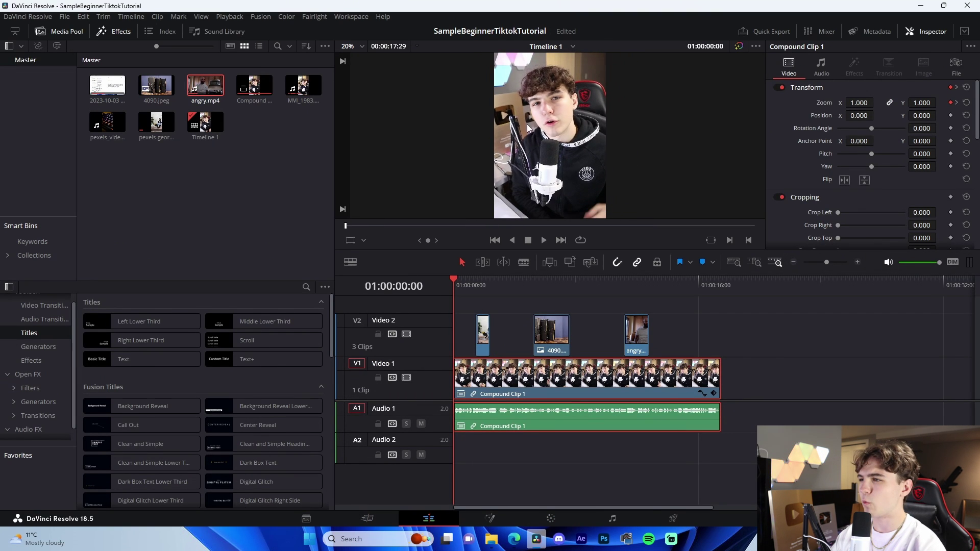
click(550, 518)
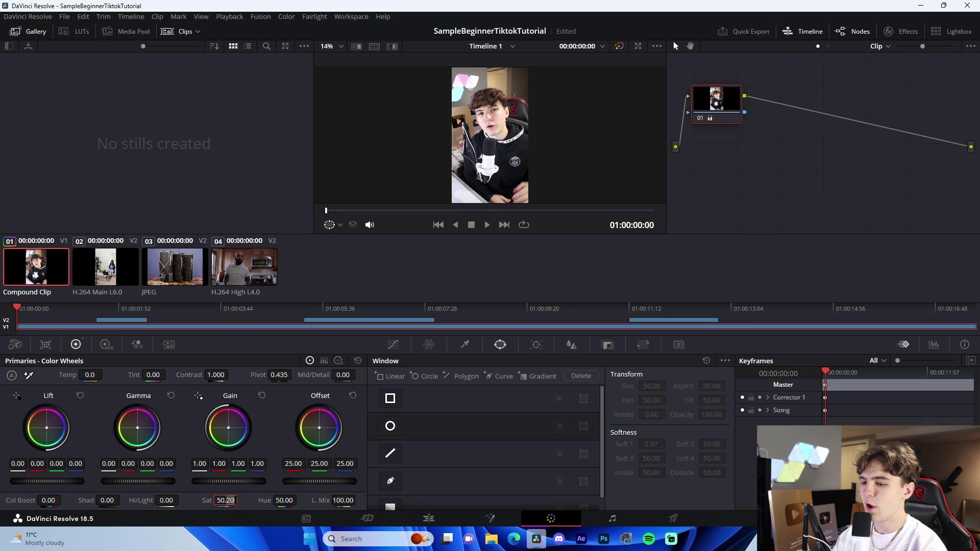
text(70)
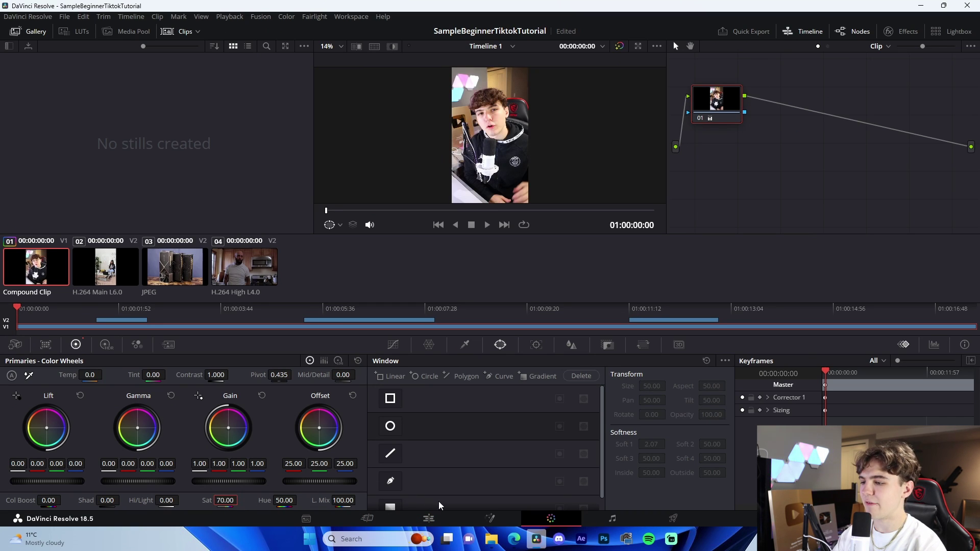
Inspect the saturated picture up close on the Edit page and return to the Color page
key(shift+4)
scroll(562, 110, up, 3)
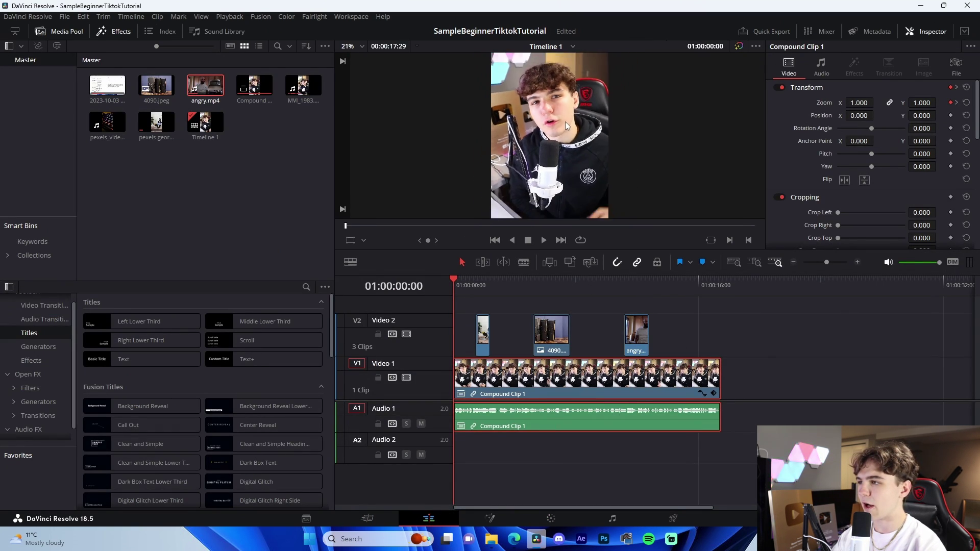
scroll(565, 122, down, 3)
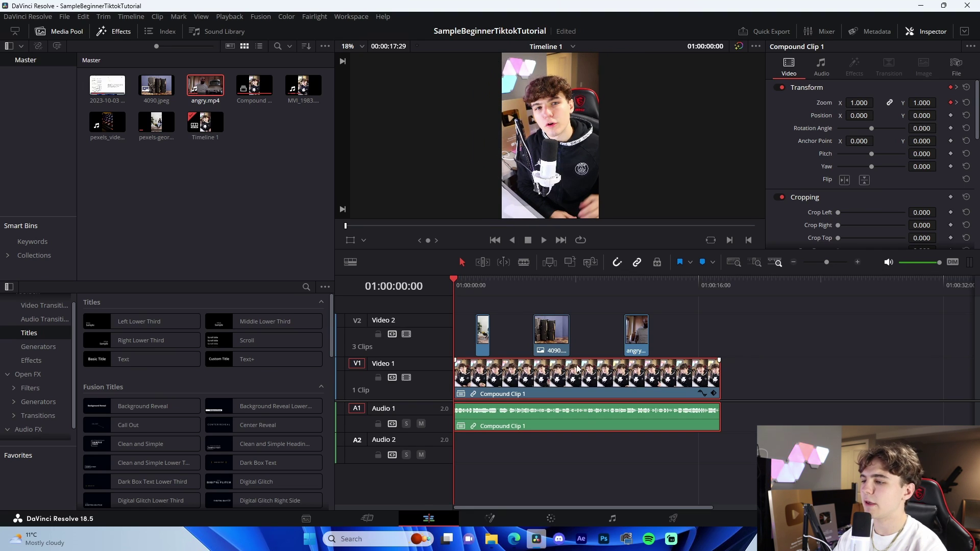
click(550, 518)
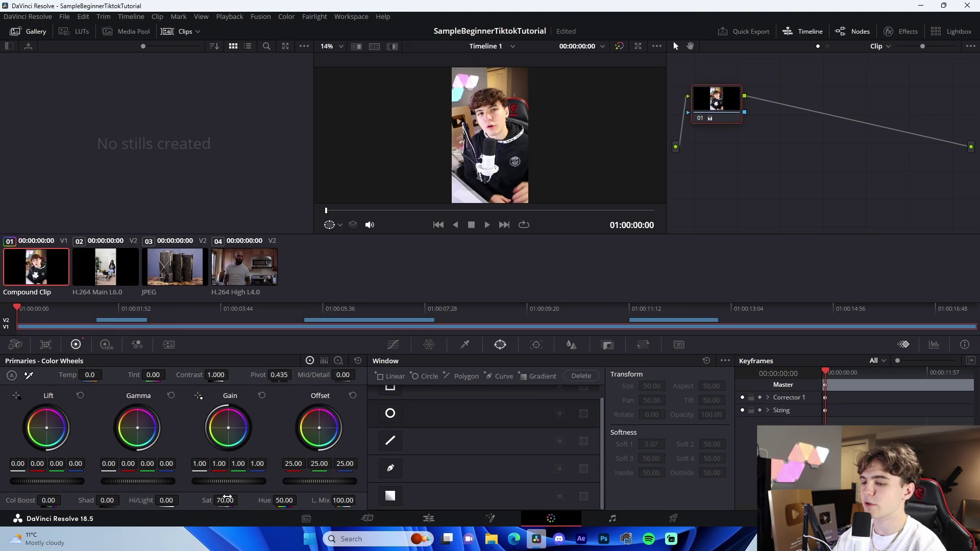
Try a saturation of 50 on the compound clip and compare the picture on the Color and Edit pages
double_click(226, 500)
text(50)
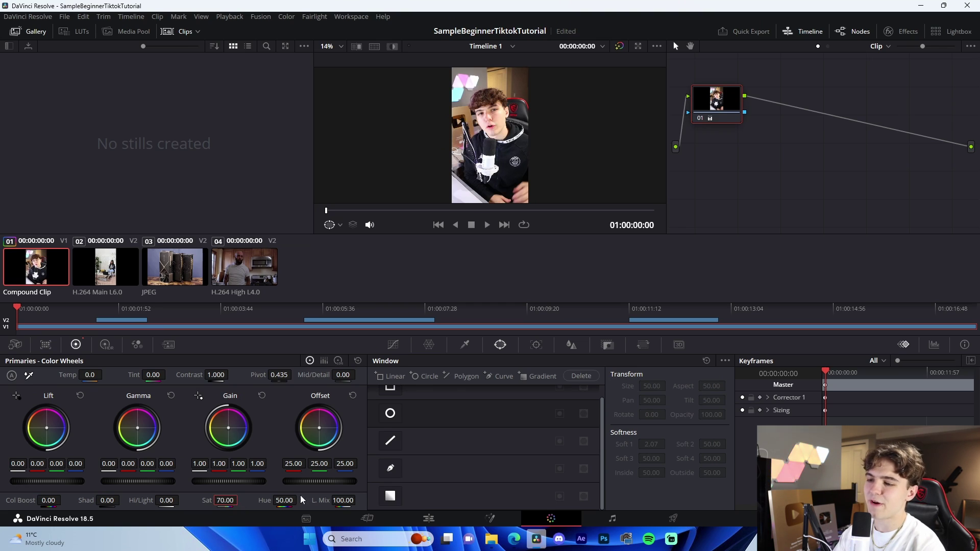
click(430, 518)
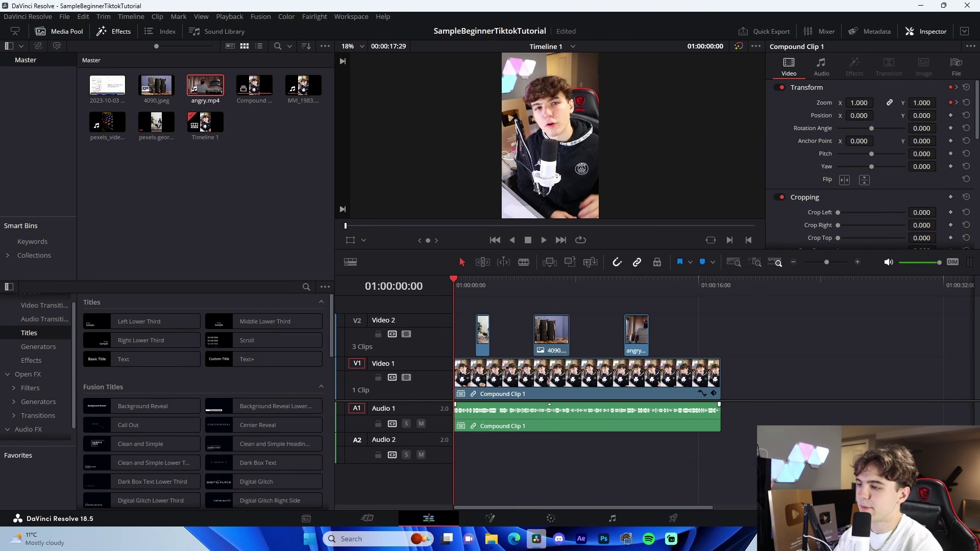
click(490, 518)
key(shift+6)
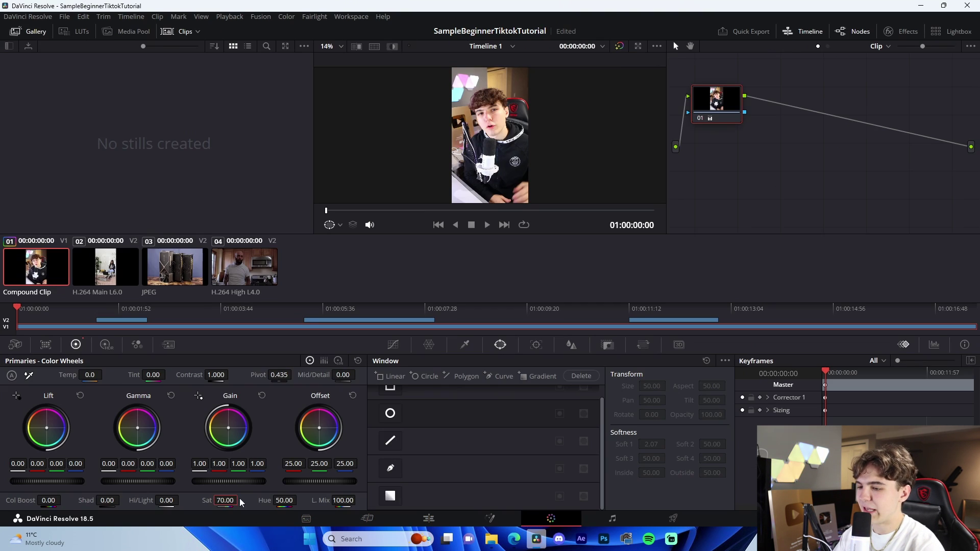
click(428, 517)
click(534, 523)
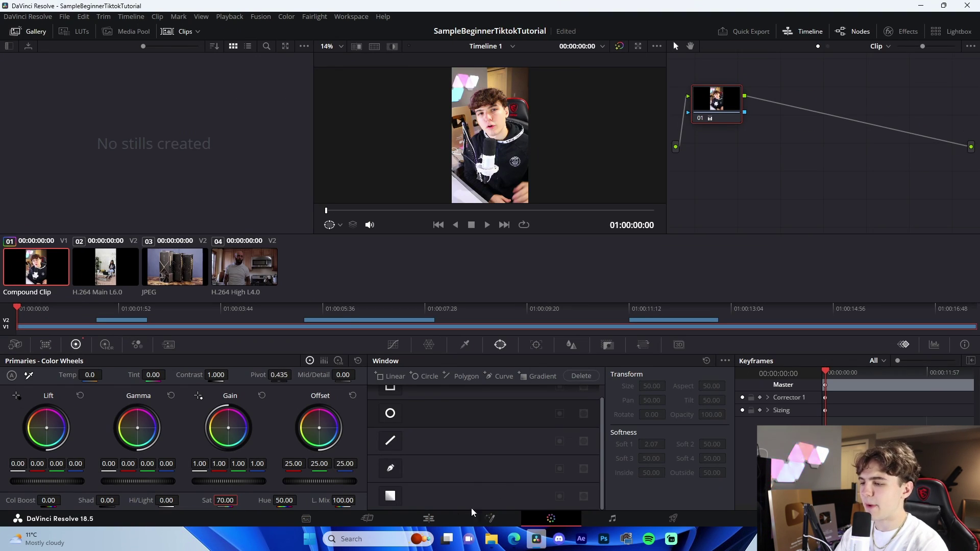
click(429, 518)
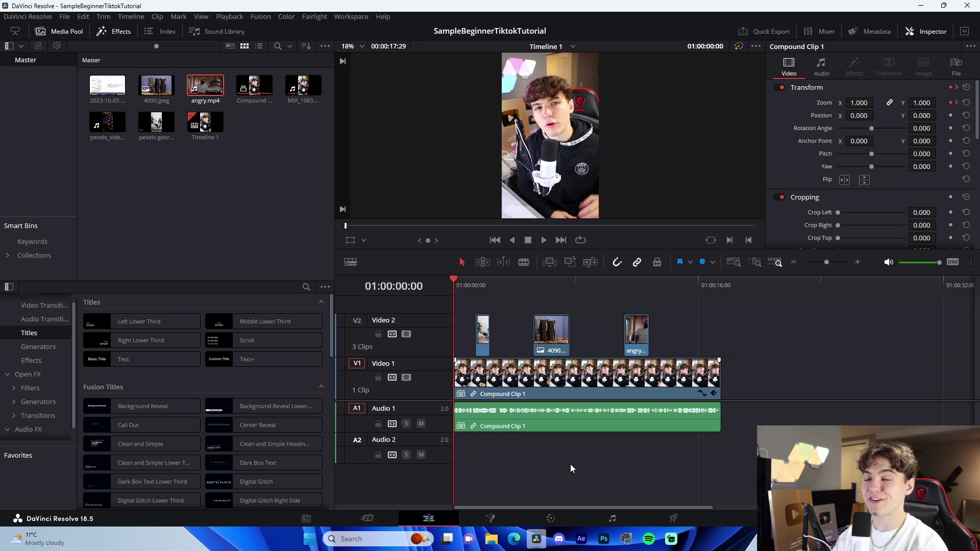
click(566, 521)
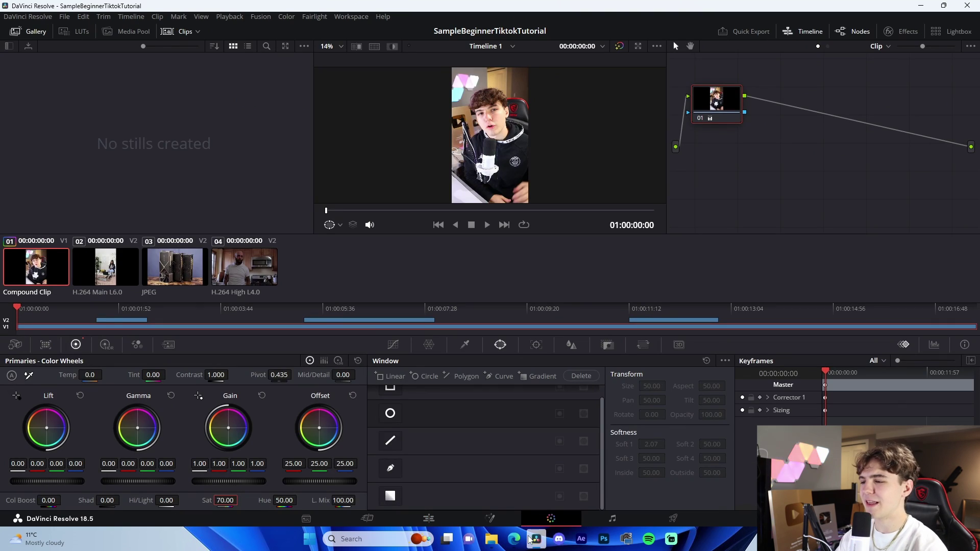
click(444, 522)
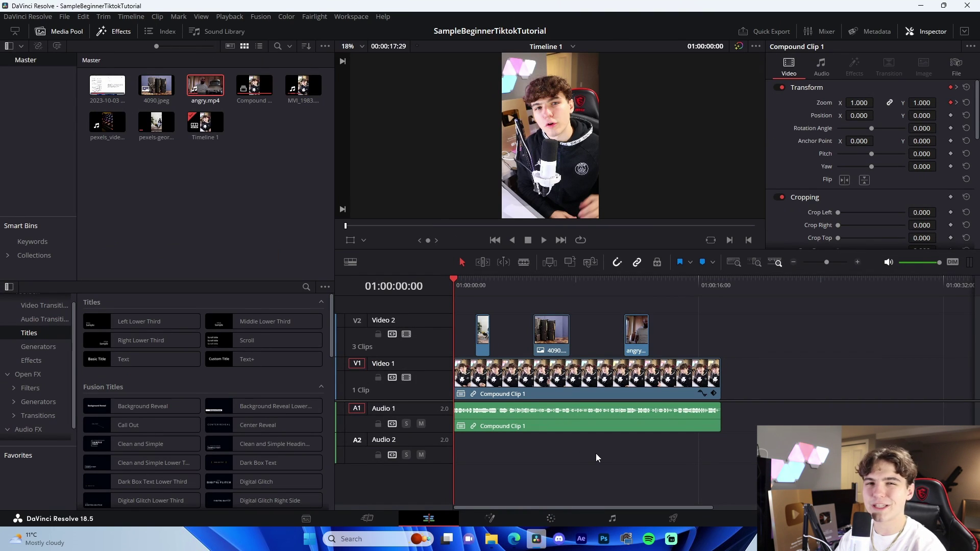
Add timeline markers at the start and end of both the pexels overlay clip and 4090.jpeg
click(857, 262)
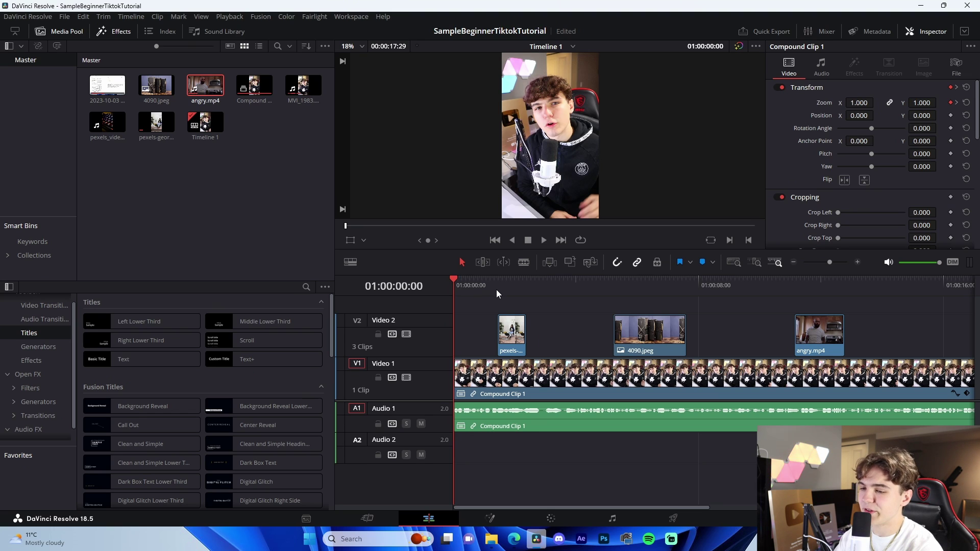
click(498, 290)
key(m)
click(525, 286)
key(m)
click(610, 287)
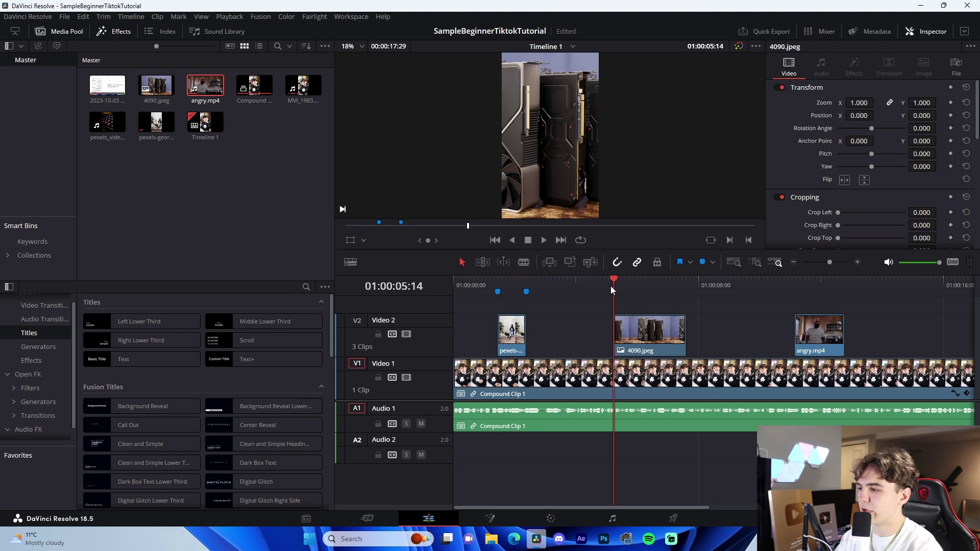
key(m)
click(683, 284)
key(m)
Add timeline markers at the start and end of angry.mp4 on Video 2
click(790, 280)
key(m)
click(850, 284)
key(m)
scroll(848, 291, right, 5)
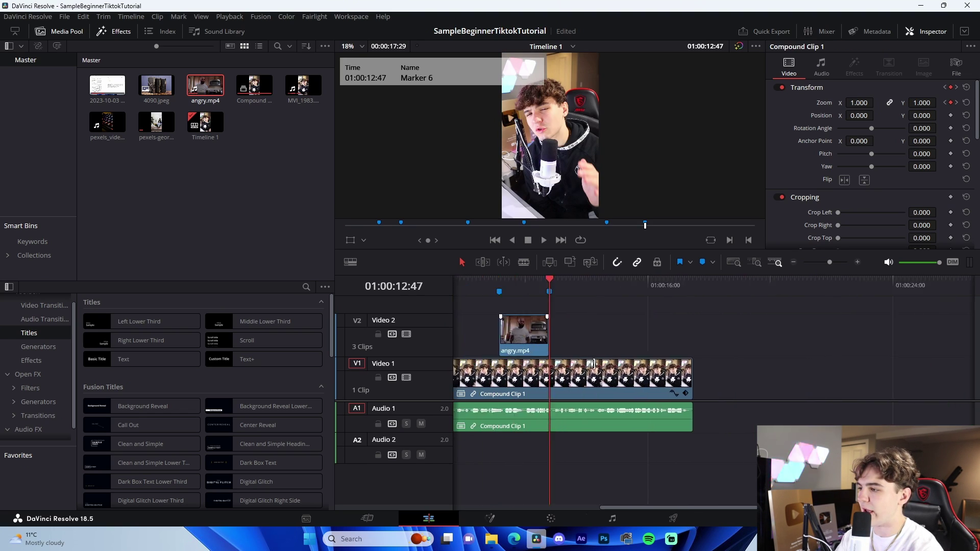
scroll(587, 354, left, 5)
Place the playhead on the first marker and enlarge the timeline's video track area to make room above Video 2
click(498, 287)
mouse_move(469, 288)
mouse_down()
mouse_move(524, 322)
mouse_move(684, 343)
mouse_move(845, 342)
mouse_up()
click(498, 282)
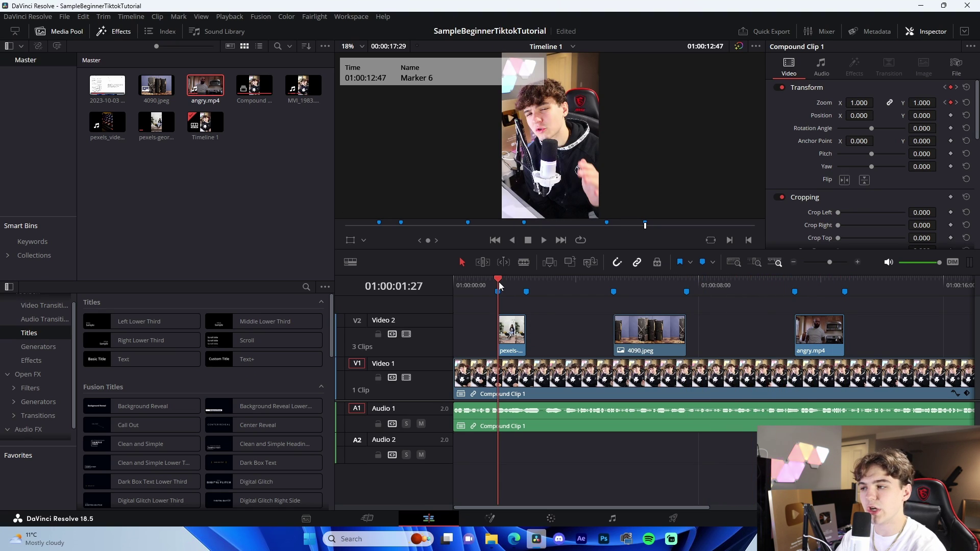
click(583, 320)
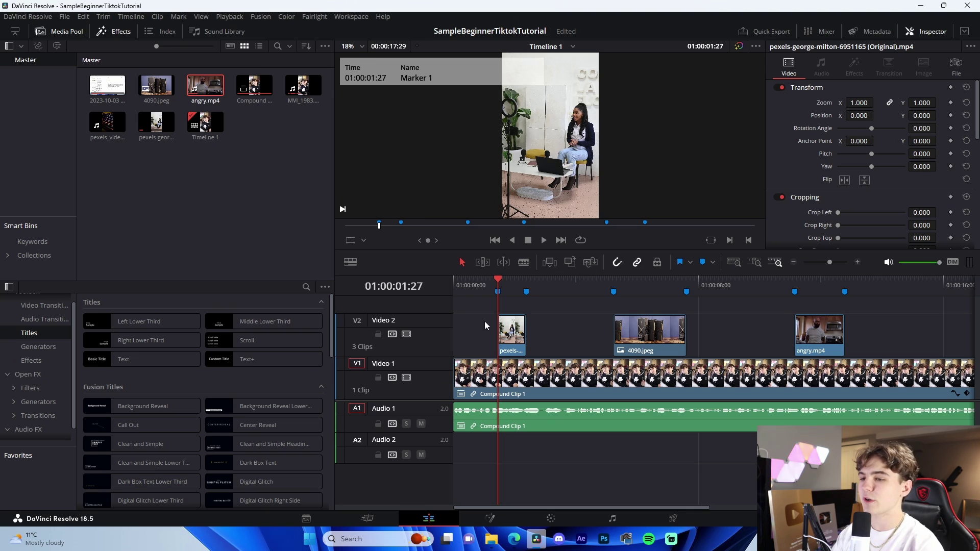
drag(429, 401, 430, 450)
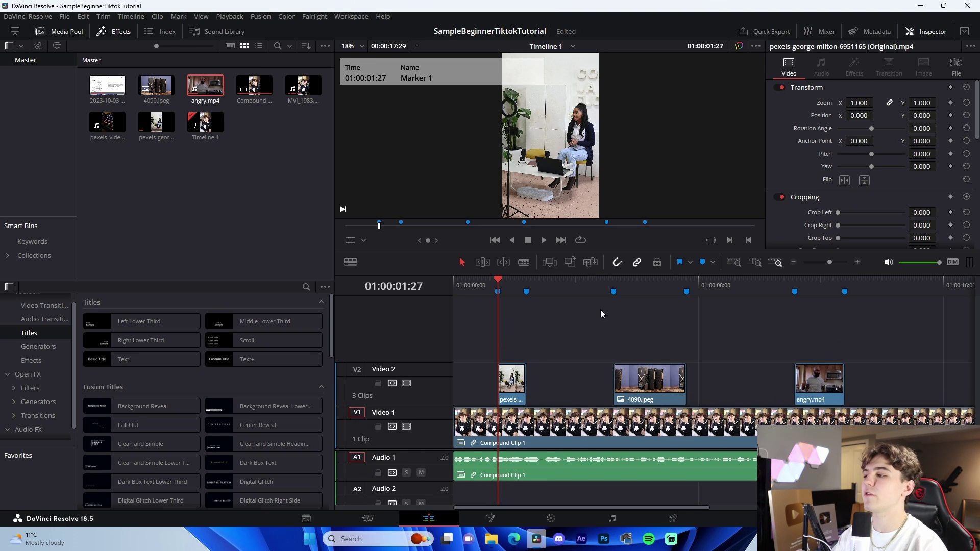
Add an adjustment clip on Video 3 above the pexels clip's start, cut it shortly past the first marker and delete the excess
click(857, 262)
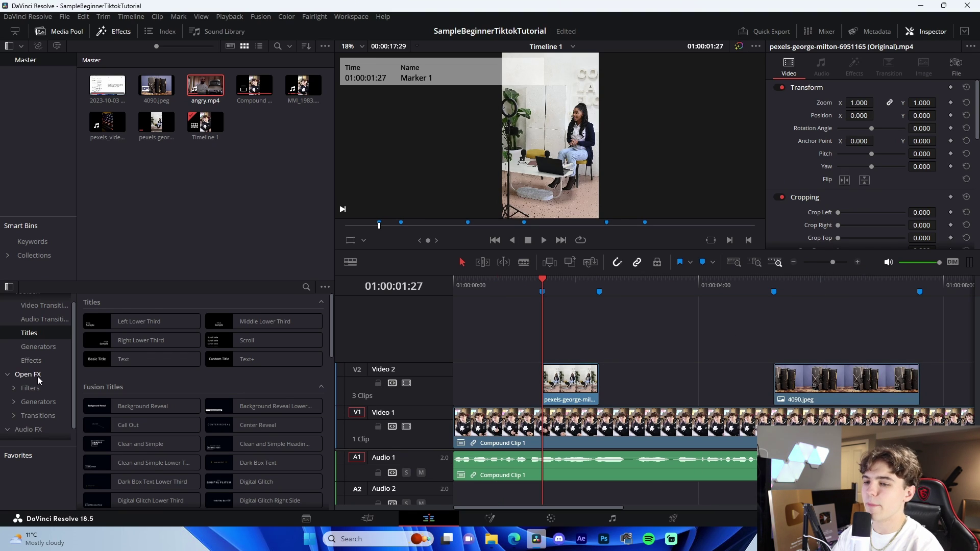
click(31, 360)
drag(141, 322, 517, 340)
key(b)
click(572, 351)
key(a)
click(615, 339)
key(BackSpace)
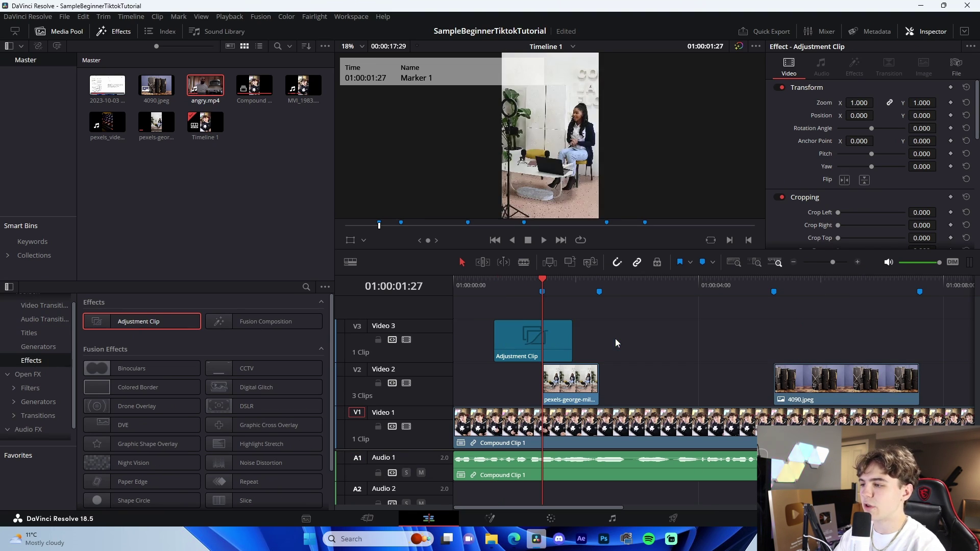
Centre the adjustment clip on the first marker, where the pexels clip starts, and select it
click(857, 263)
drag(623, 345, 640, 349)
click(641, 420)
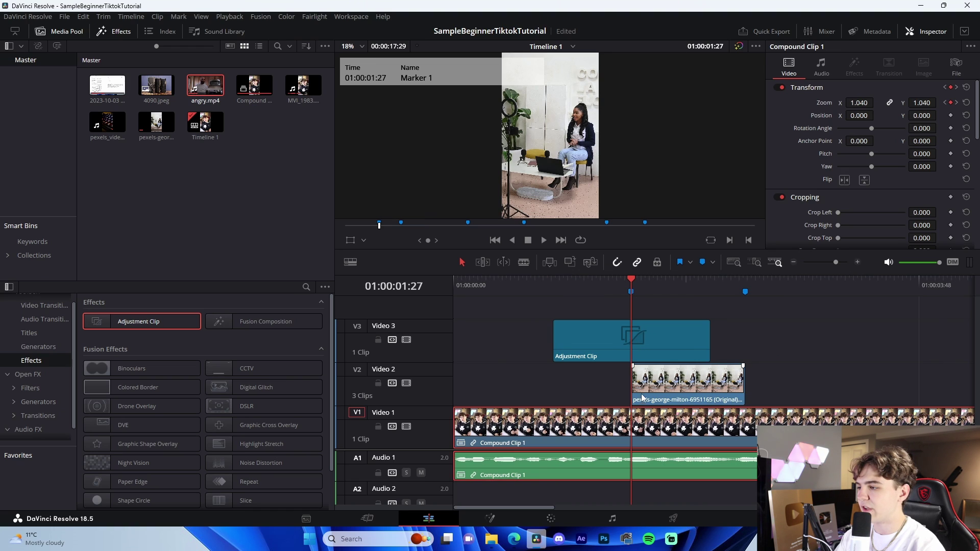
click(648, 389)
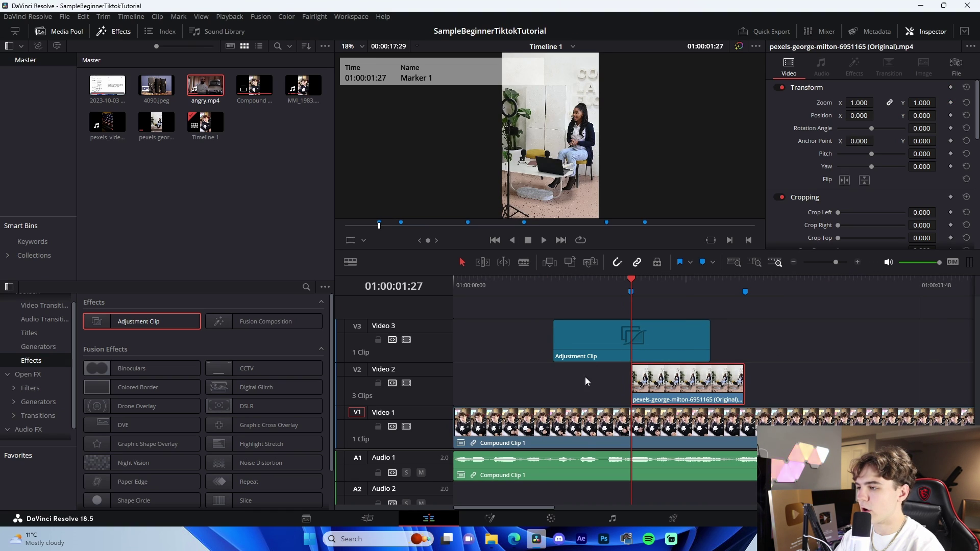
click(650, 340)
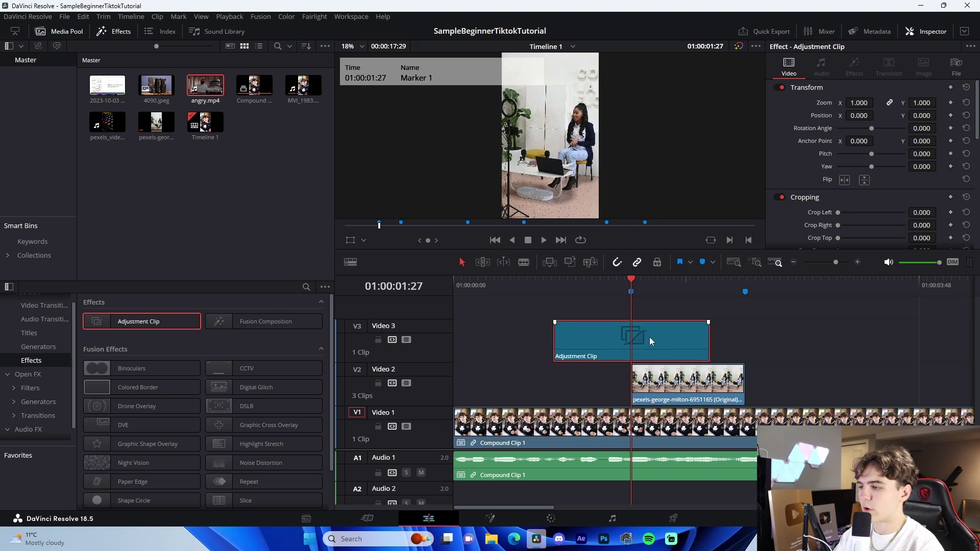
Open the adjustment clip in Fusion and import JoshyySwipeRight.setting from the Presets > Transitions > Davinci folder as a node
click(498, 519)
mouse_move(491, 539)
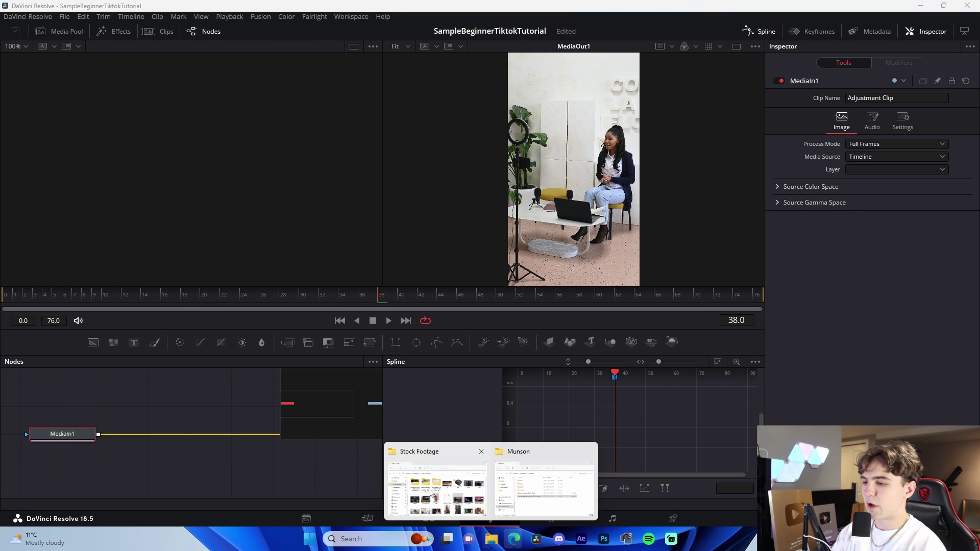
click(439, 485)
scroll(231, 407, up, 3)
click(232, 304)
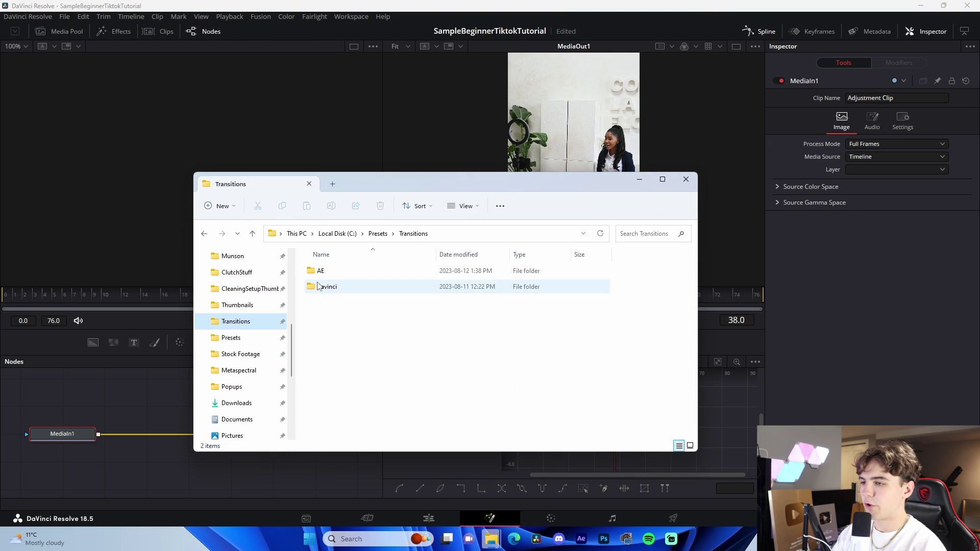
double_click(332, 284)
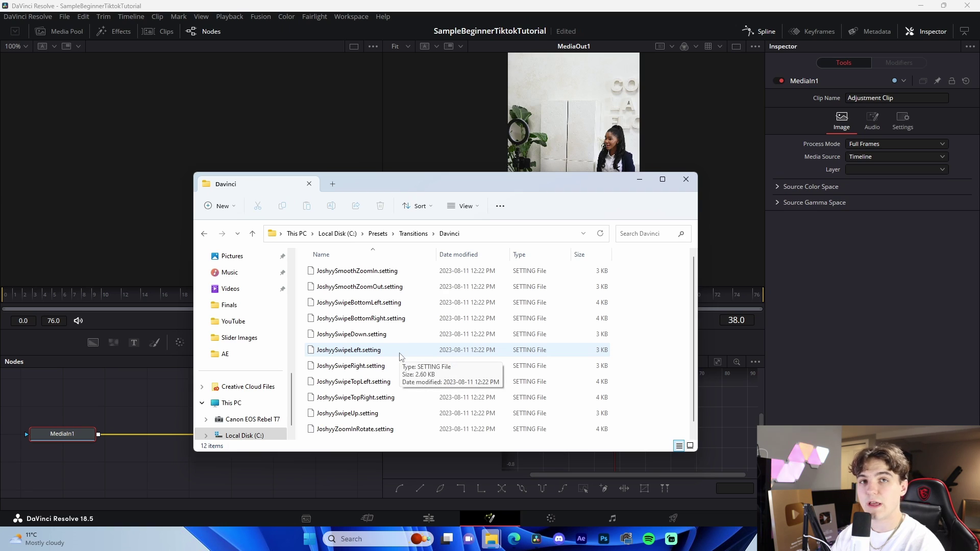
drag(388, 365, 168, 457)
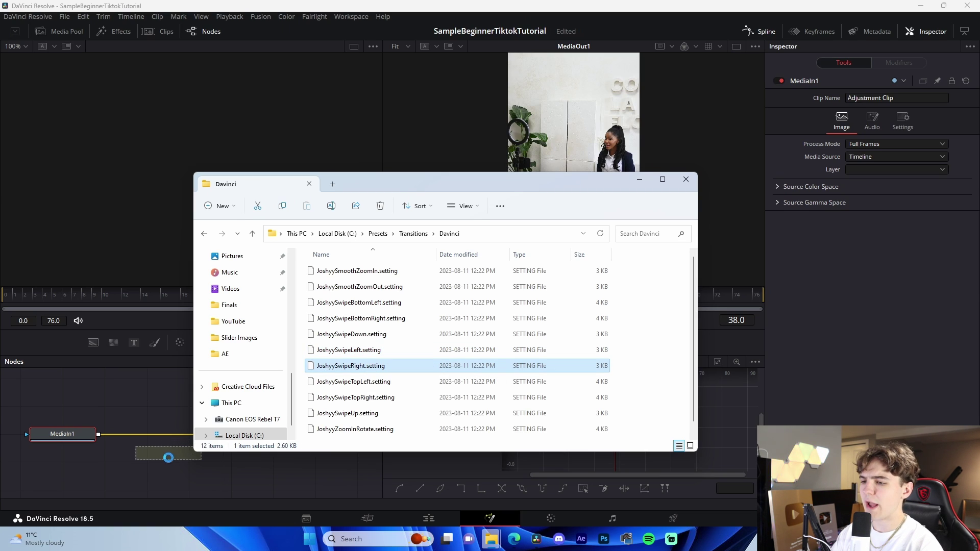
click(192, 493)
drag(177, 455, 220, 455)
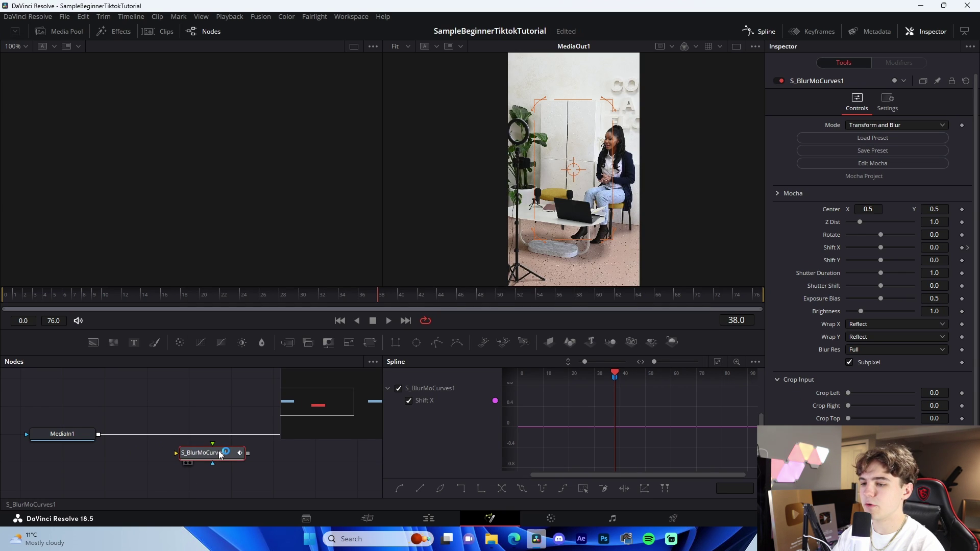
Connect the S_BlurMoCurves1 node between MediaIn1 and MediaOut1 and position it midway between them
click(785, 36)
drag(476, 428, 206, 443)
drag(278, 443, 479, 425)
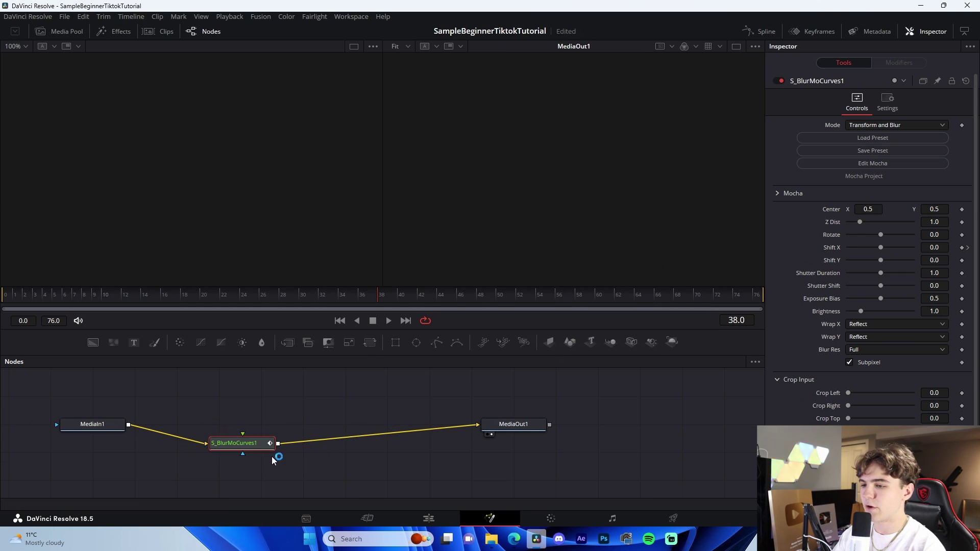
drag(257, 443, 325, 458)
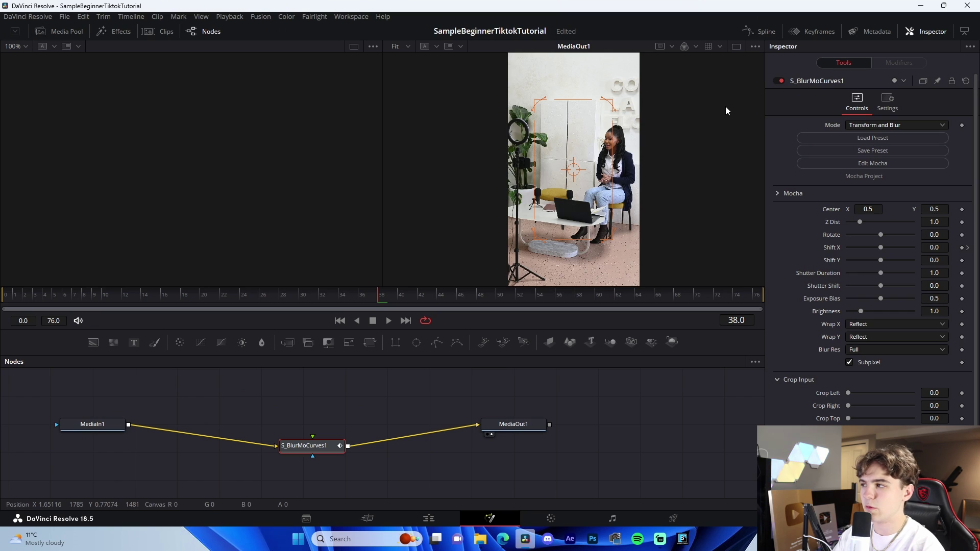
Show the keyframe editor and scrub the adjustment clip up to frame 37 to find where the picture changes to the overlay
click(812, 31)
drag(66, 297, 368, 300)
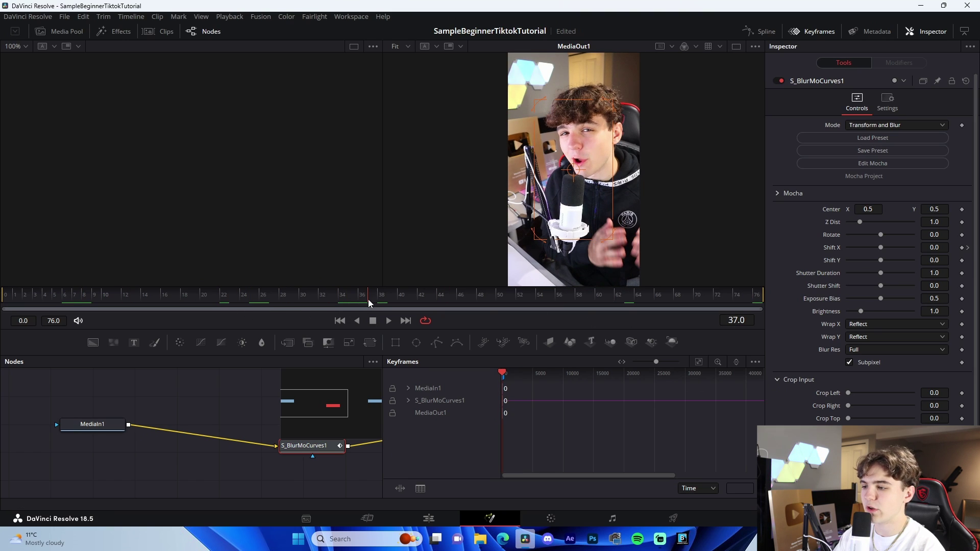
click(435, 519)
click(505, 521)
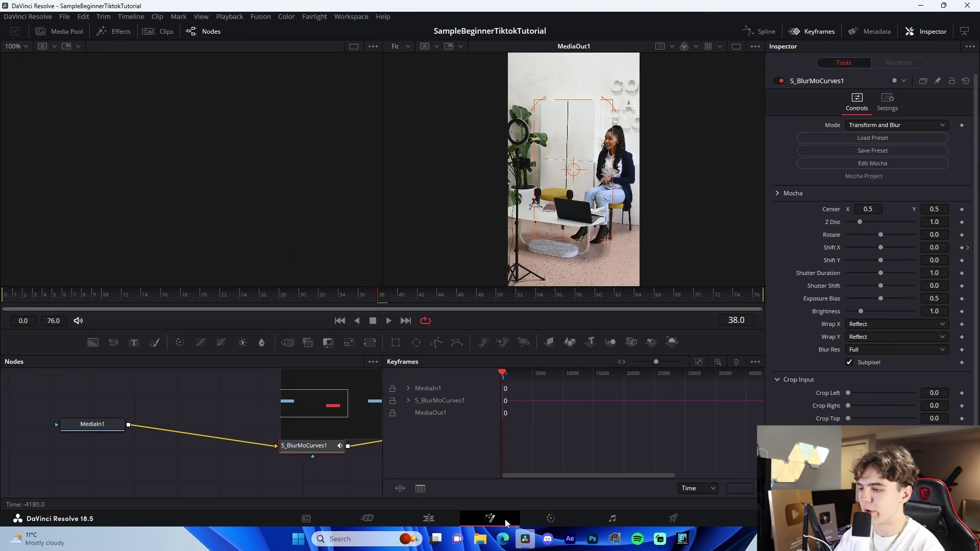
Expand S_BlurMoCurves1 in the keyframe editor and move its Shift X keyframes so the middle pair sits at the frame 38 marker
click(797, 33)
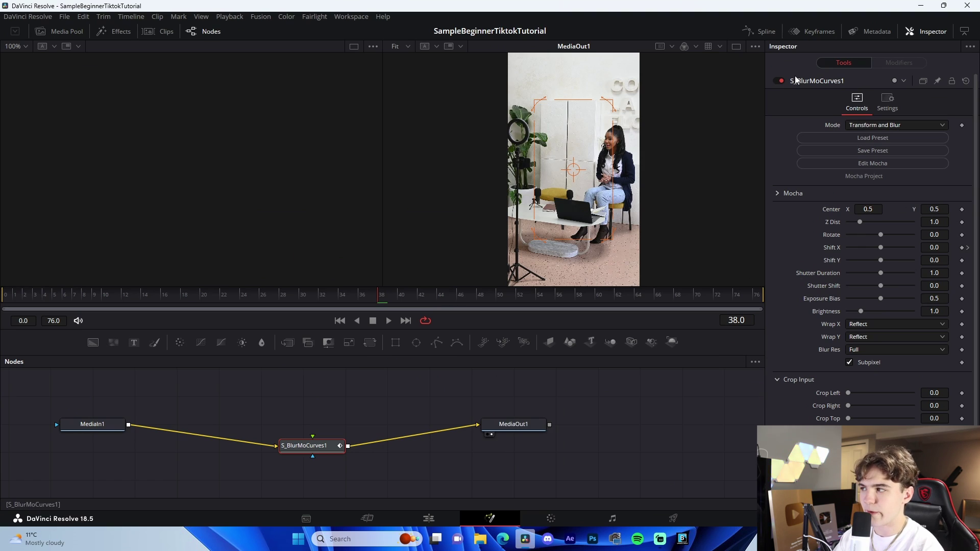
click(806, 33)
click(699, 363)
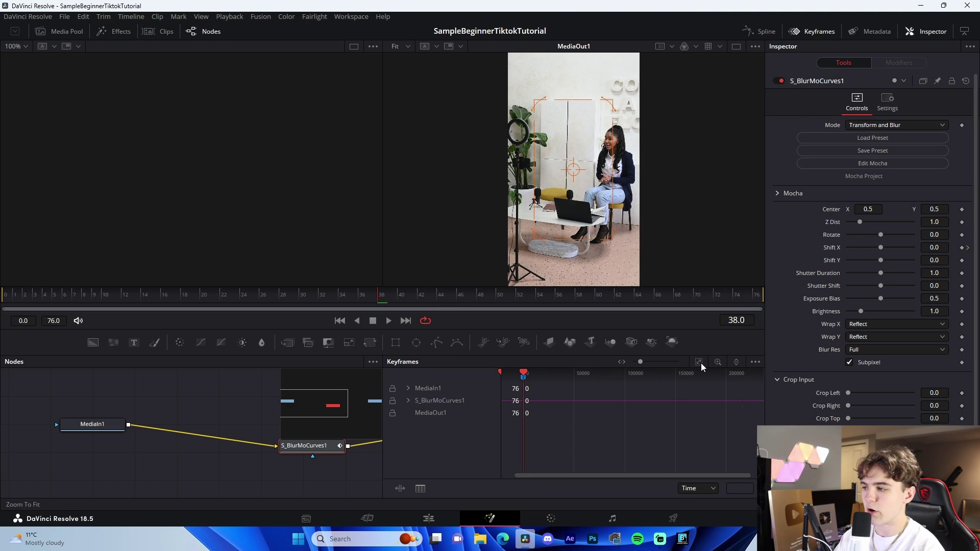
click(409, 401)
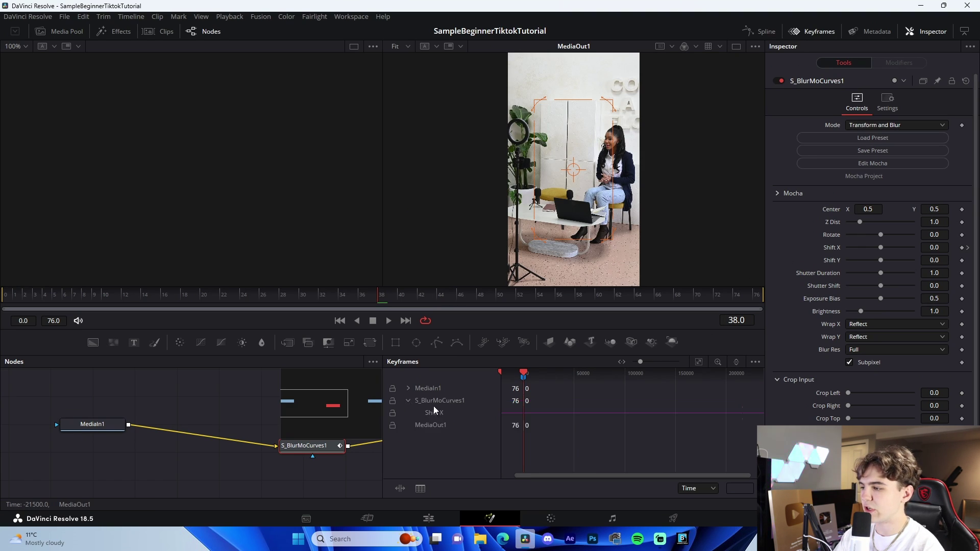
mouse_move(765, 417)
mouse_down()
mouse_move(752, 420)
mouse_move(754, 413)
mouse_up()
key(Delete)
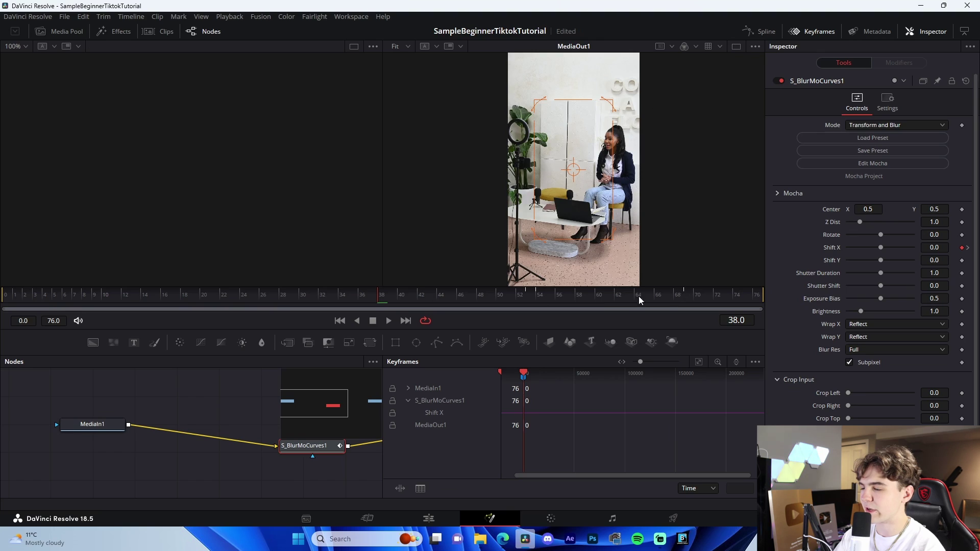
click(698, 362)
drag(673, 421, 633, 425)
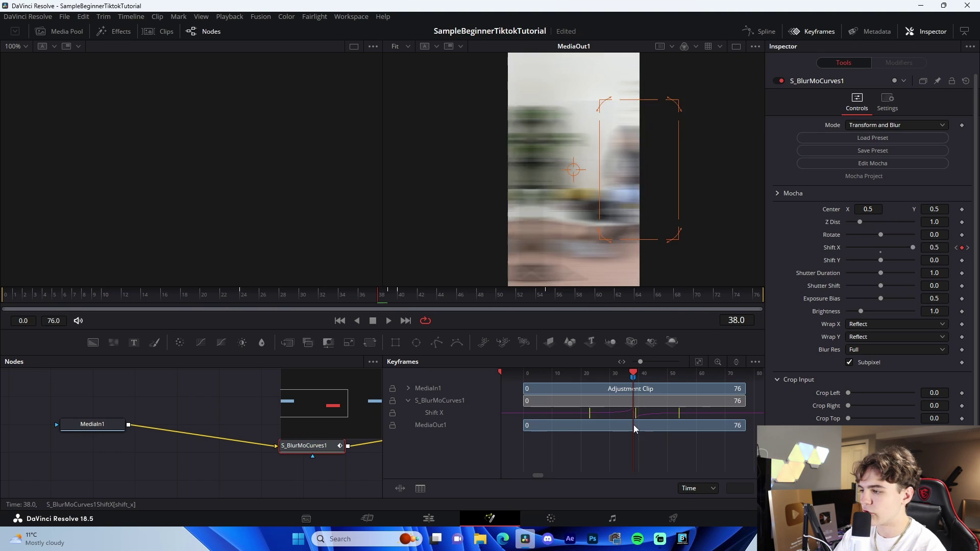
Fine-tune the Shift X keyframes while scrubbing around frame 38, and return to the Edit page with the playhead at the adjustment clip's start
click(365, 301)
drag(364, 298, 420, 326)
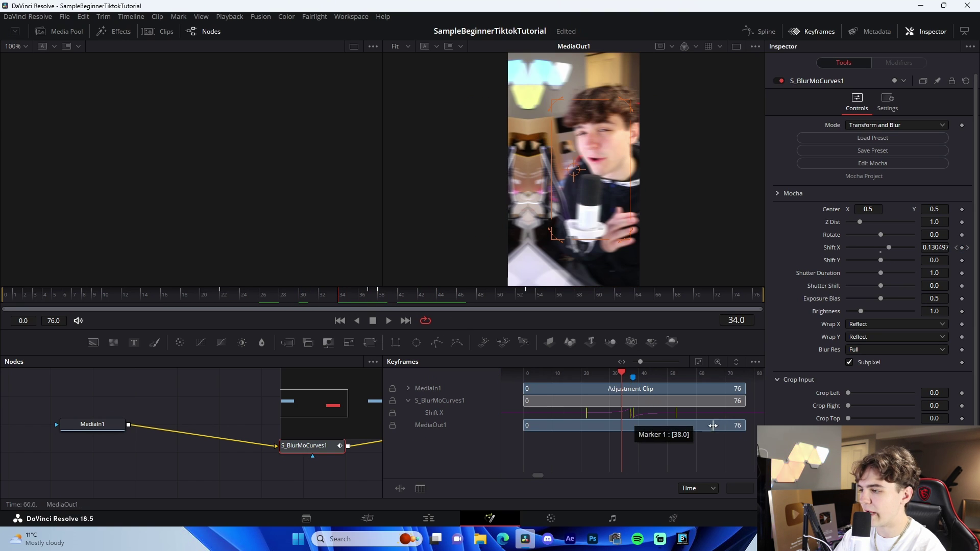
drag(362, 297, 379, 307)
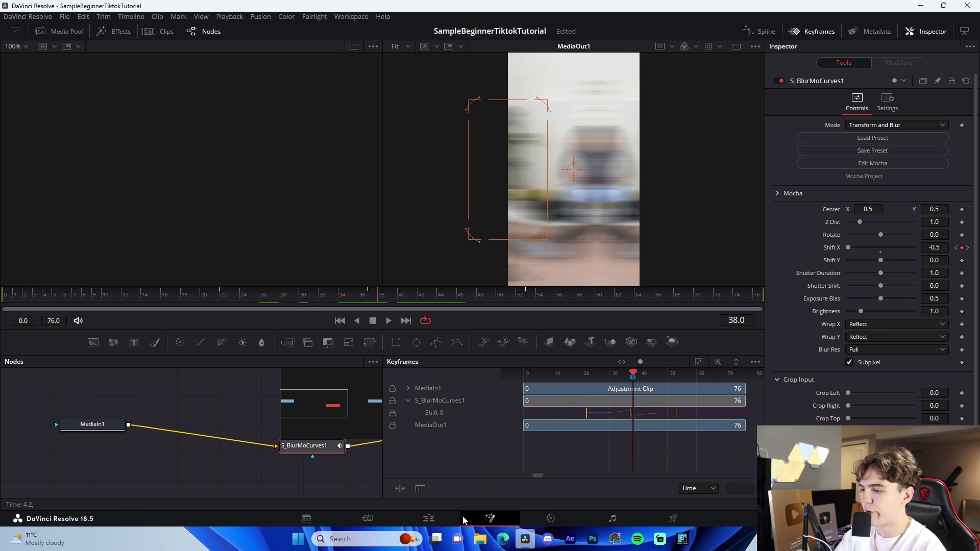
click(428, 519)
click(553, 286)
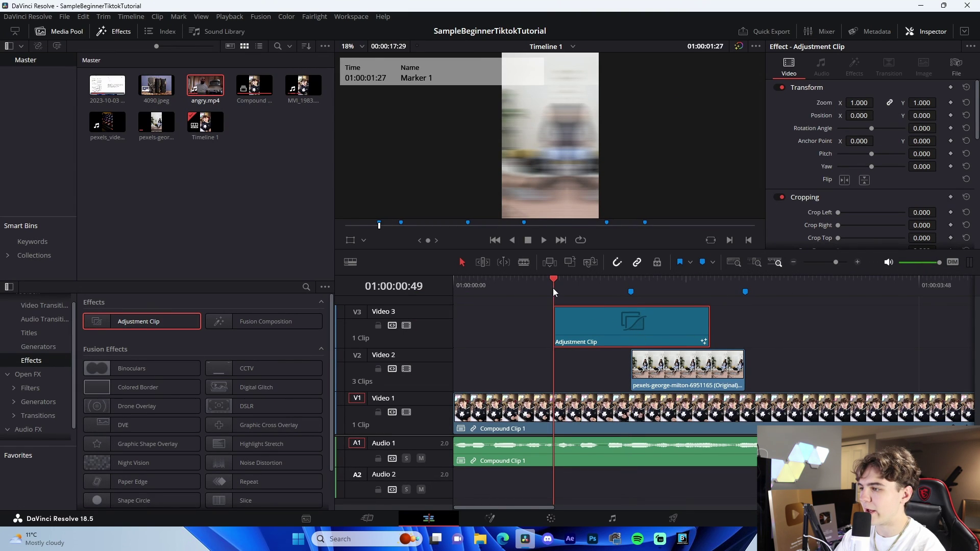
Set the timeline proxy resolution to Quarter and play back the first swipe transition
click(819, 364)
key(space)
click(229, 17)
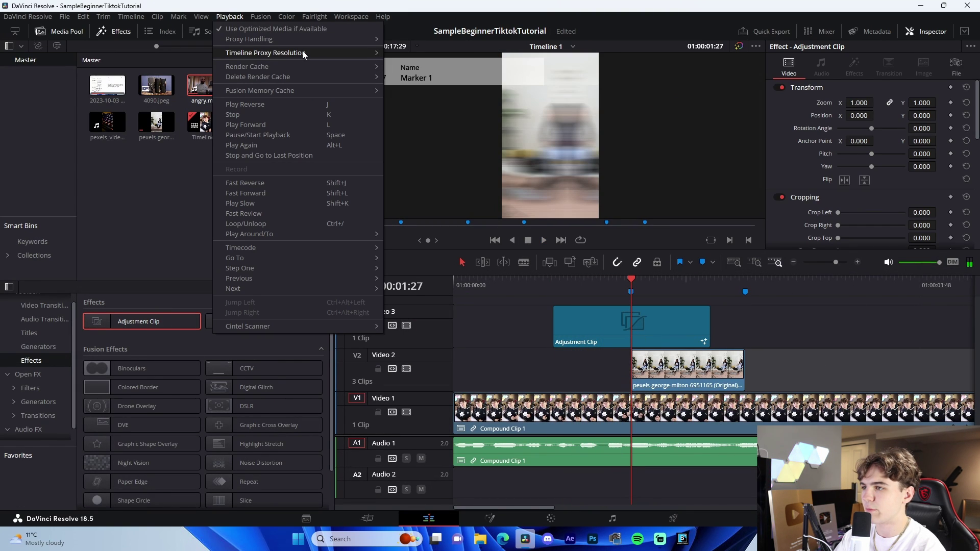
mouse_move(303, 53)
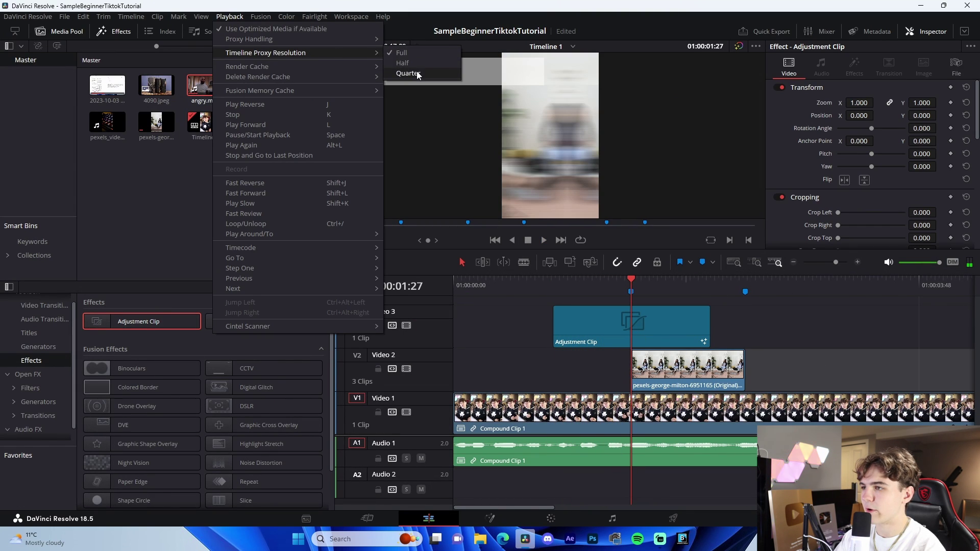
click(416, 73)
click(544, 286)
key(space)
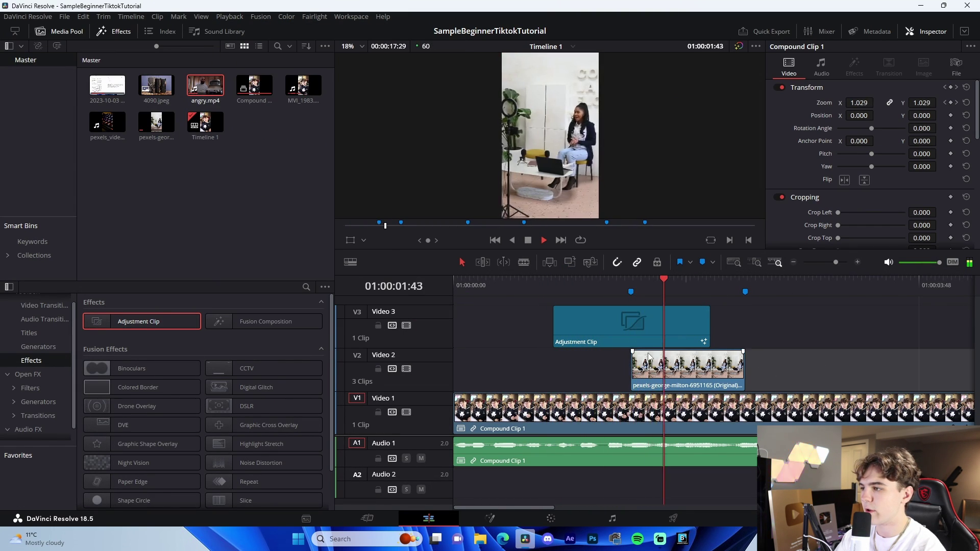
click(593, 284)
key(space)
Mark the adjustment clip at the pexels-george-milton clip's start and duplicate it to a new Video 4 track, centred on that clip's end
drag(662, 327, 865, 347)
key(Up)
click(654, 326)
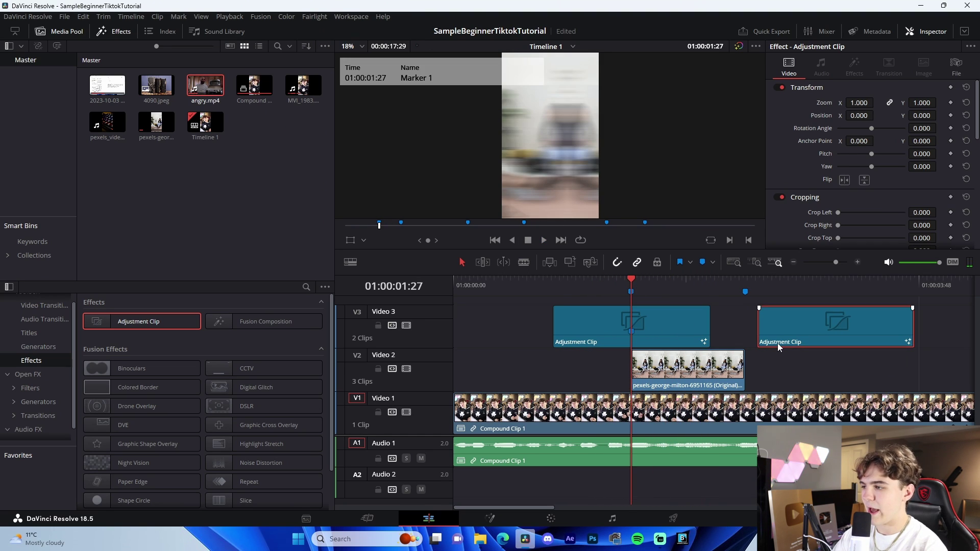
drag(777, 343, 687, 295)
Duplicate the marked adjustment clip on Video 3 to the starts and ends of 4090.jpeg and angry.mp4, and play back the transitions
scroll(793, 286, down, 2)
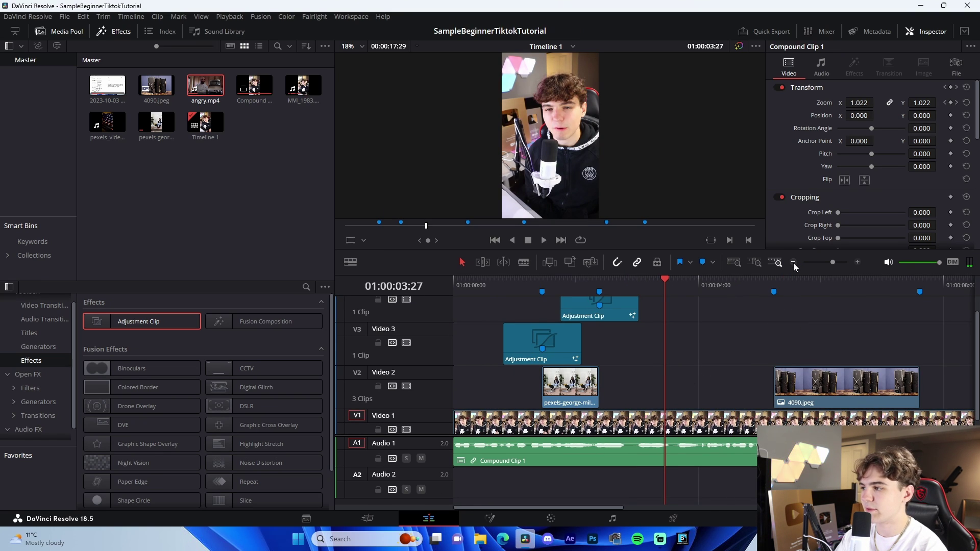
click(793, 263)
drag(504, 351, 620, 355)
mouse_move(531, 312)
mouse_down()
mouse_move(691, 353)
mouse_move(861, 363)
mouse_up()
click(651, 329)
key(space)
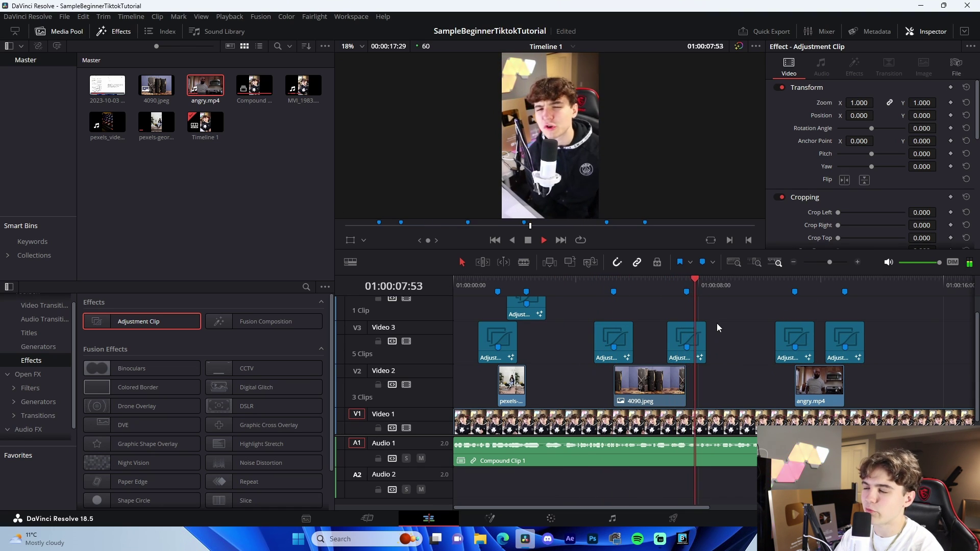
key(space)
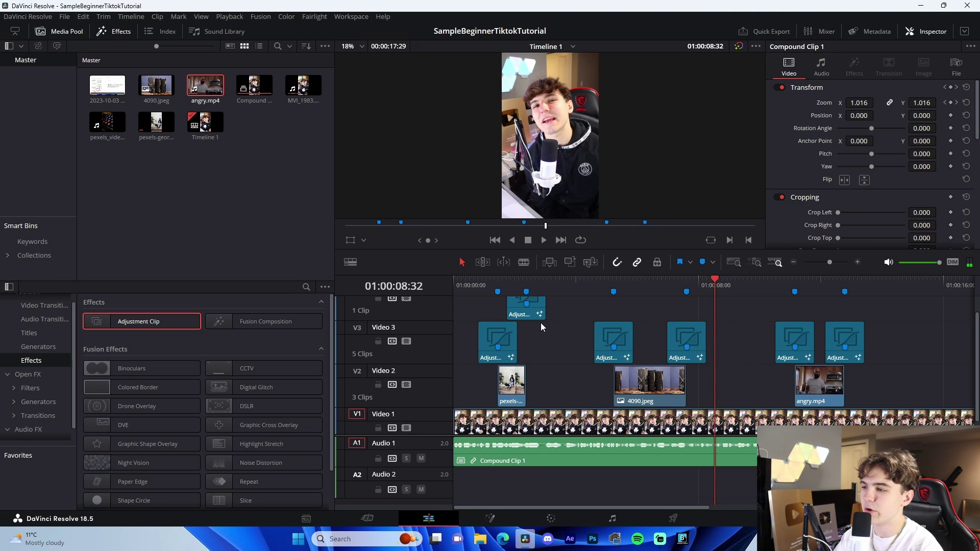
Switch to File Explorer, open 02-Whoosh Sfx Pack in the SFX folder and add Short Whoosh (1).wav to the Audio 2 track
scroll(540, 322, down, 1)
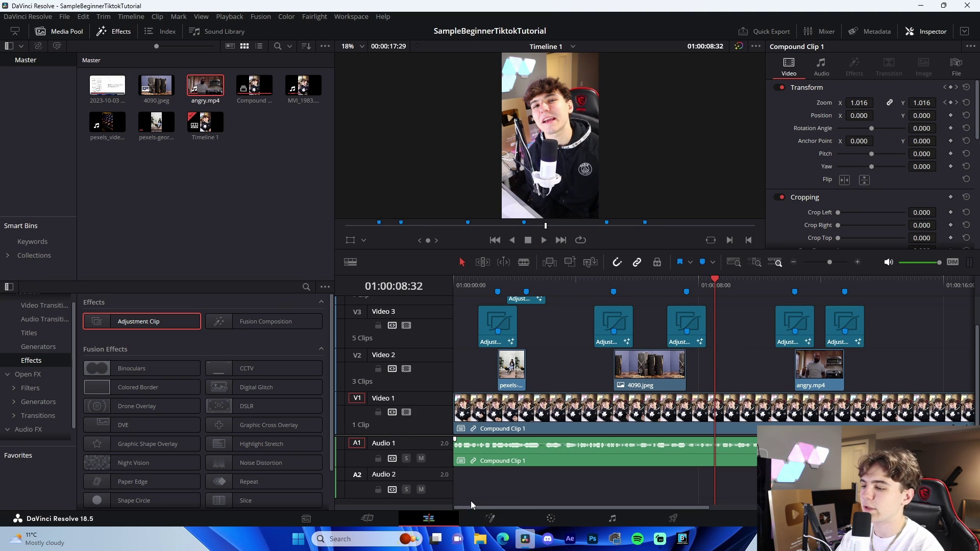
mouse_move(477, 543)
click(418, 490)
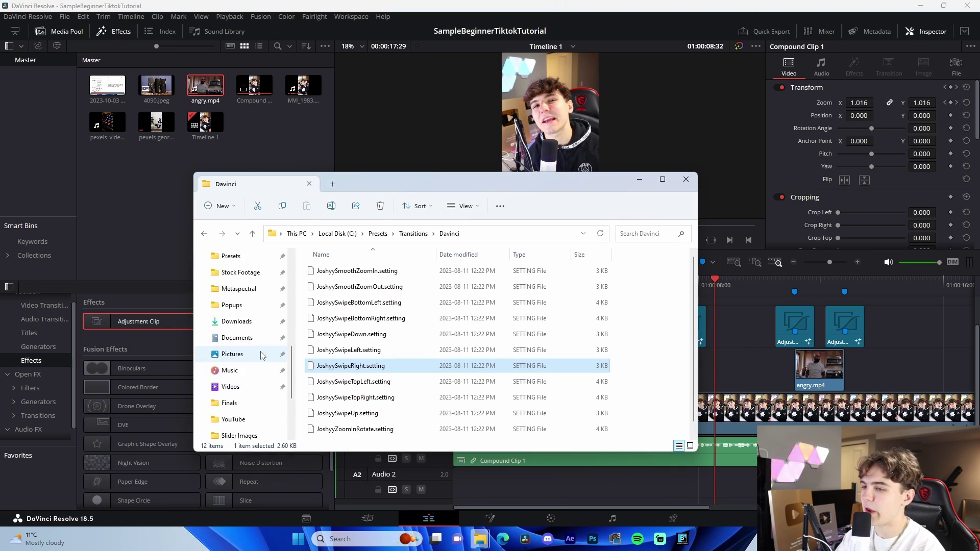
scroll(264, 355, up, 1)
click(230, 305)
click(234, 323)
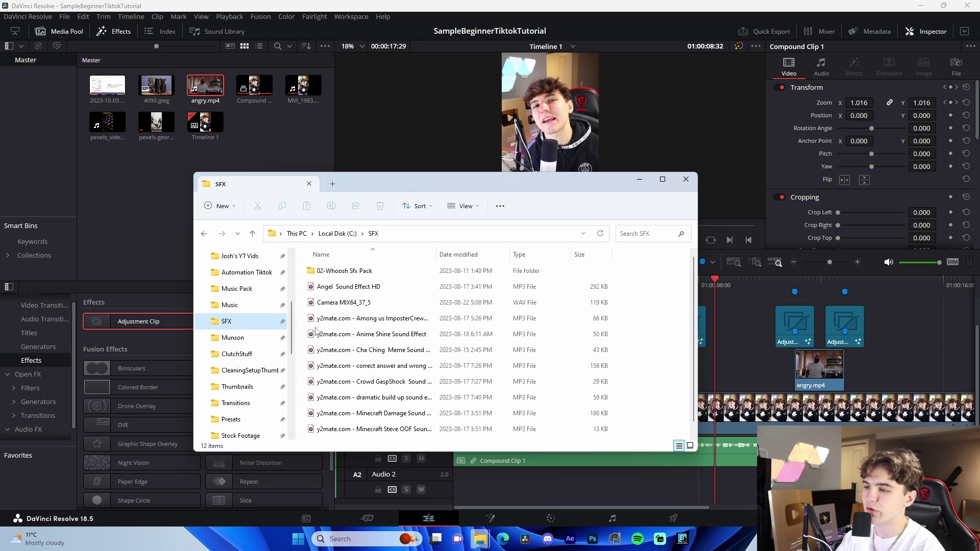
double_click(351, 271)
mouse_move(375, 332)
mouse_down()
mouse_move(750, 492)
mouse_move(554, 492)
mouse_up()
Align the whoosh's peak with the first timeline marker and cut off its tail at the end of the adjustment clip
click(504, 286)
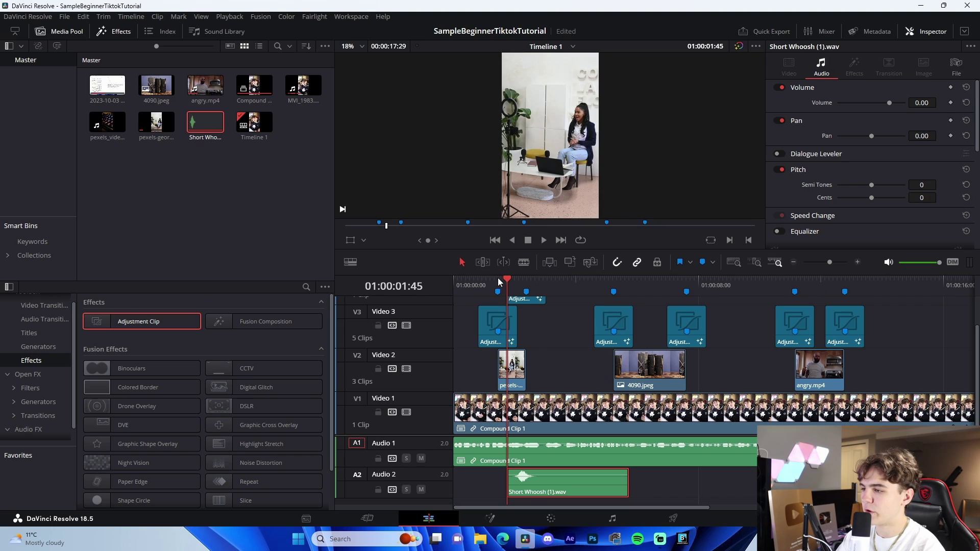
click(858, 262)
drag(751, 491, 648, 492)
key(b)
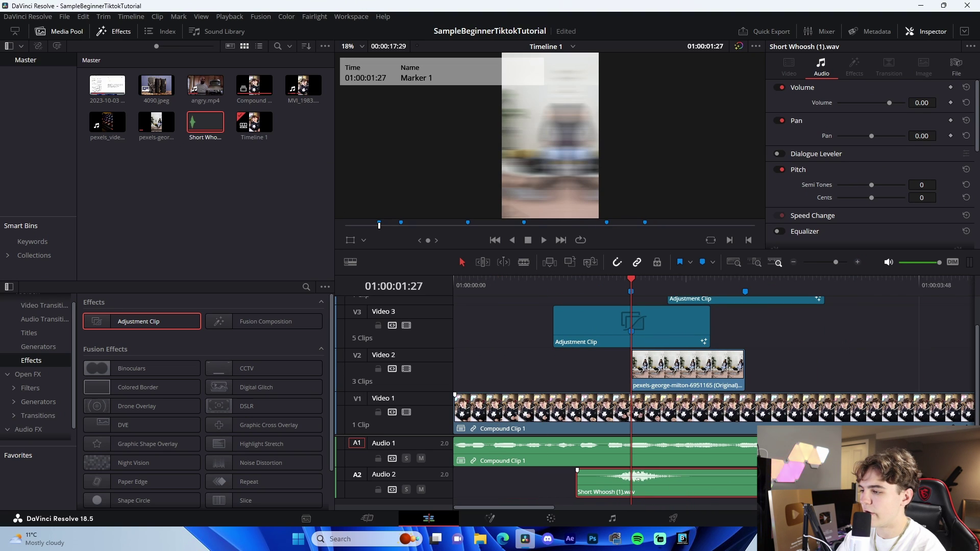
click(711, 488)
key(a)
click(740, 488)
key(Delete)
Play back the first transition to check how the whoosh fits the swipe
click(568, 286)
key(space)
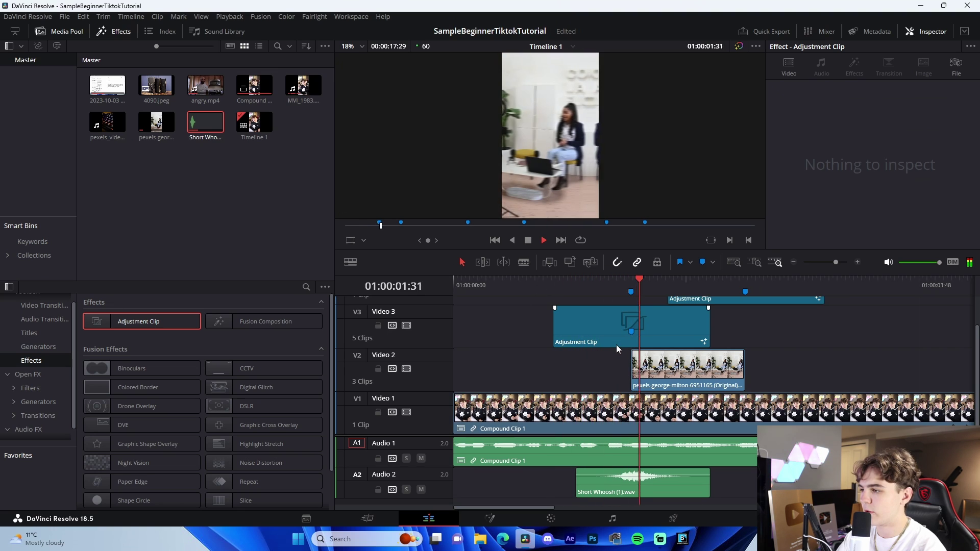
key(space)
click(601, 289)
key(space)
key(space)
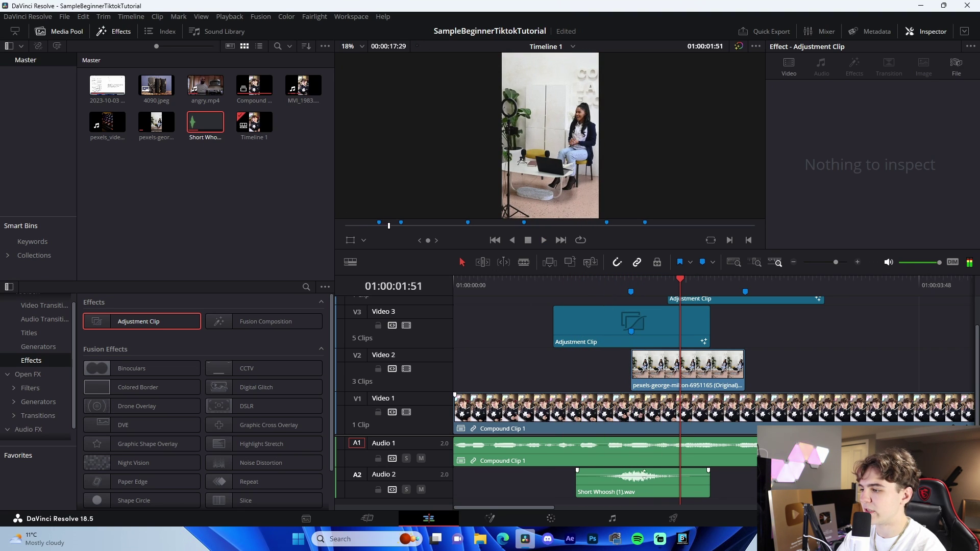
Set the Short Whoosh (1).wav clip's volume to -29.00 and add a clip marker on it at 01:00:01:27
click(644, 489)
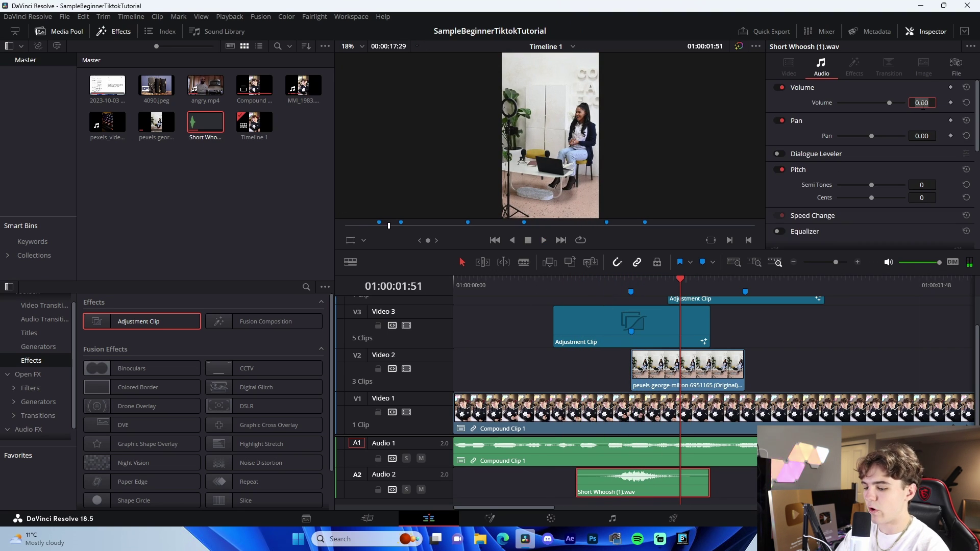
key(Return)
click(761, 388)
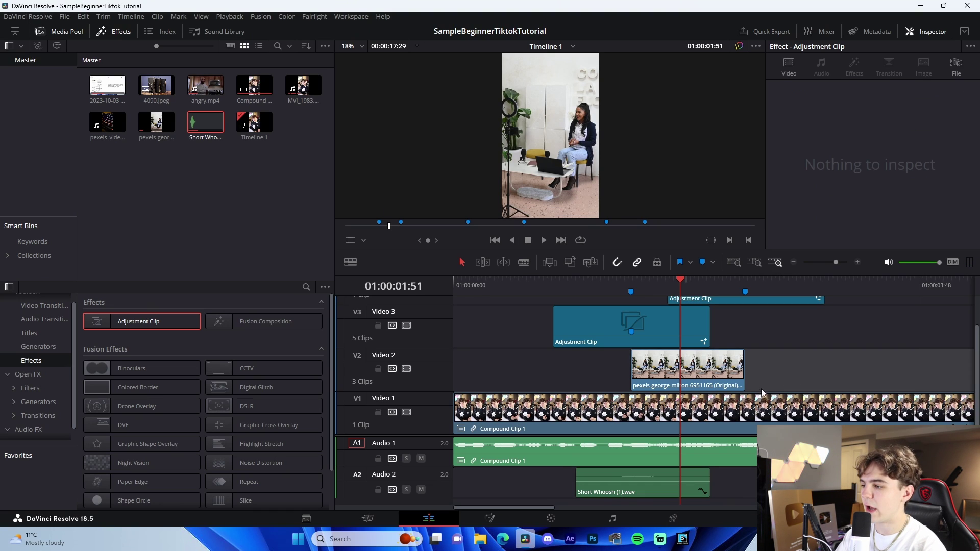
click(633, 278)
click(639, 489)
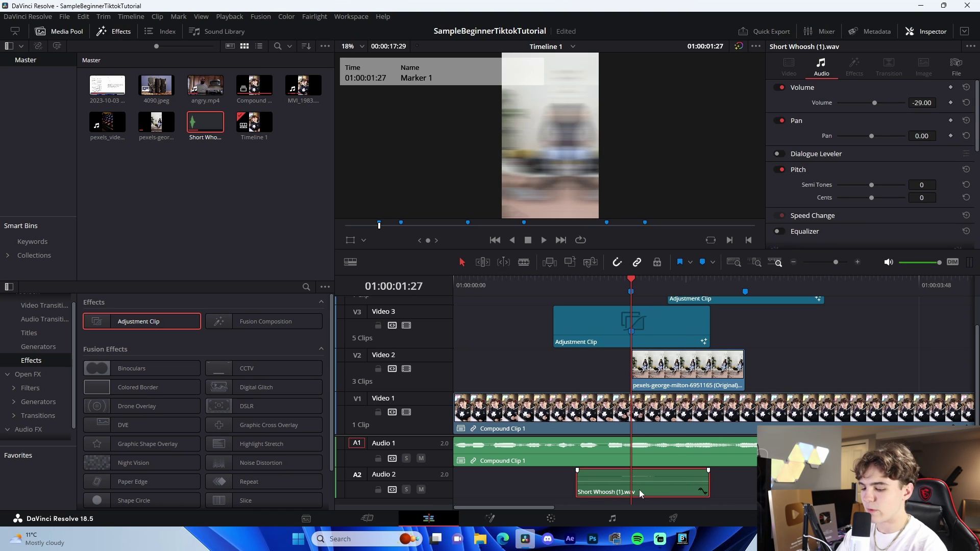
Duplicate the marked whoosh to a new Audio 3 track, aligned with the second timeline marker
click(793, 262)
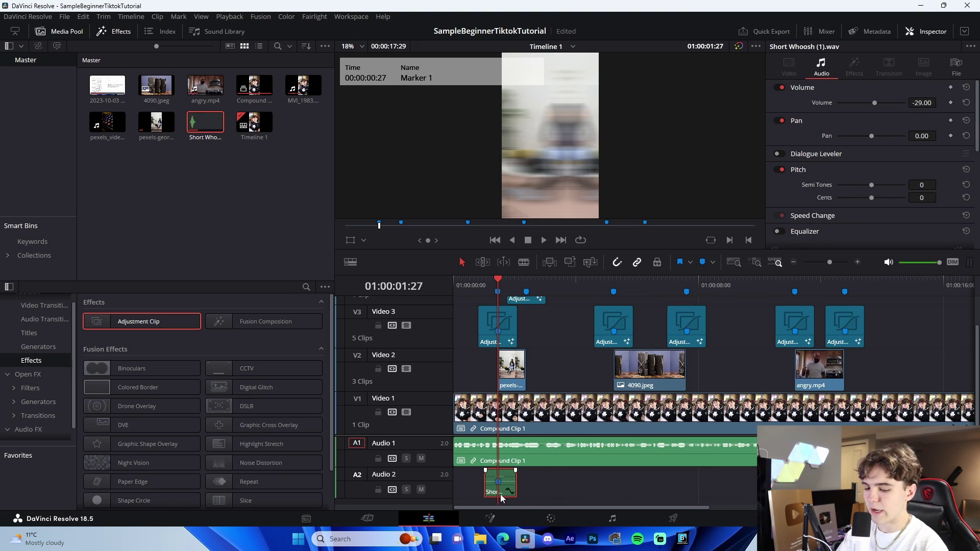
mouse_move(502, 499)
mouse_down()
mouse_move(555, 496)
mouse_move(527, 505)
mouse_up()
click(528, 291)
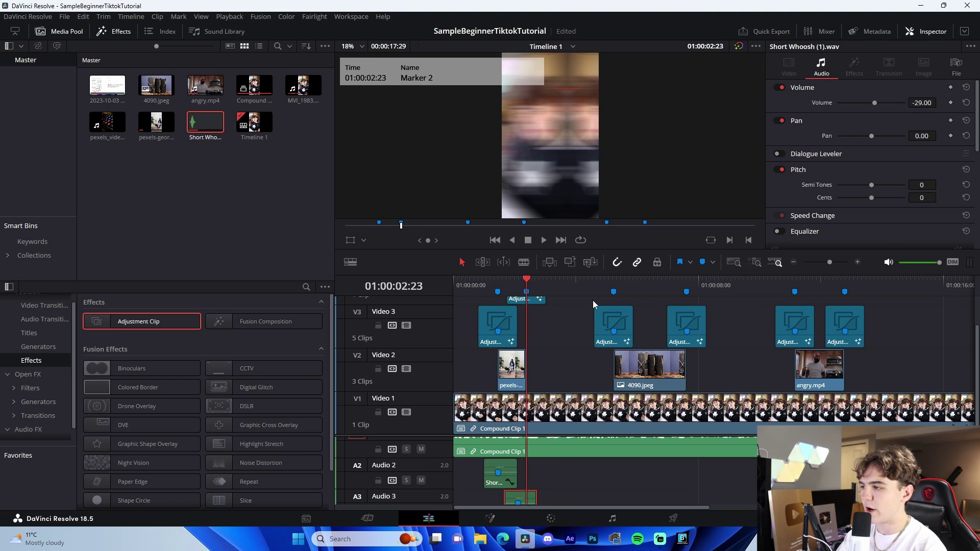
Copy the whoosh to the 4090.jpeg transitions, on Audio 2 at the third marker and Audio 3 at the fourth
click(858, 263)
click(780, 287)
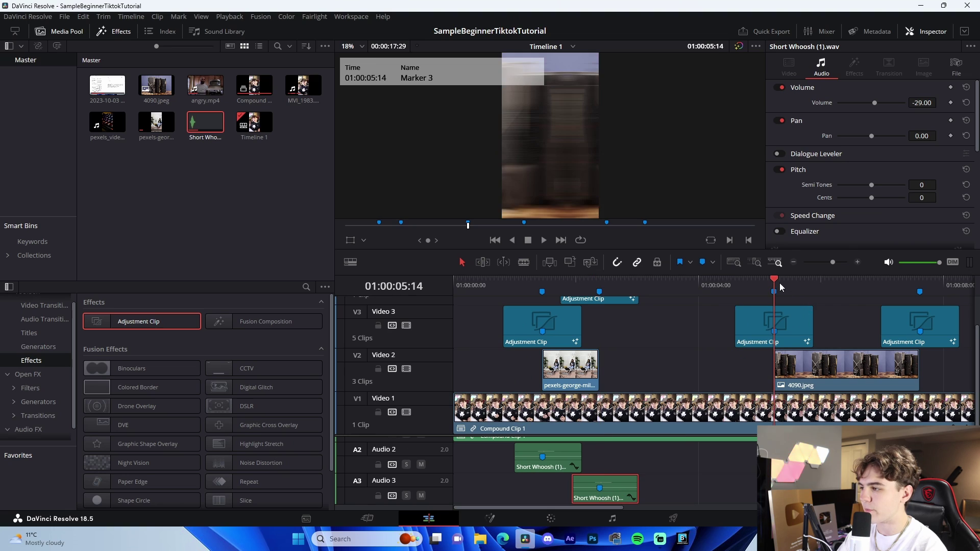
drag(626, 486, 800, 462)
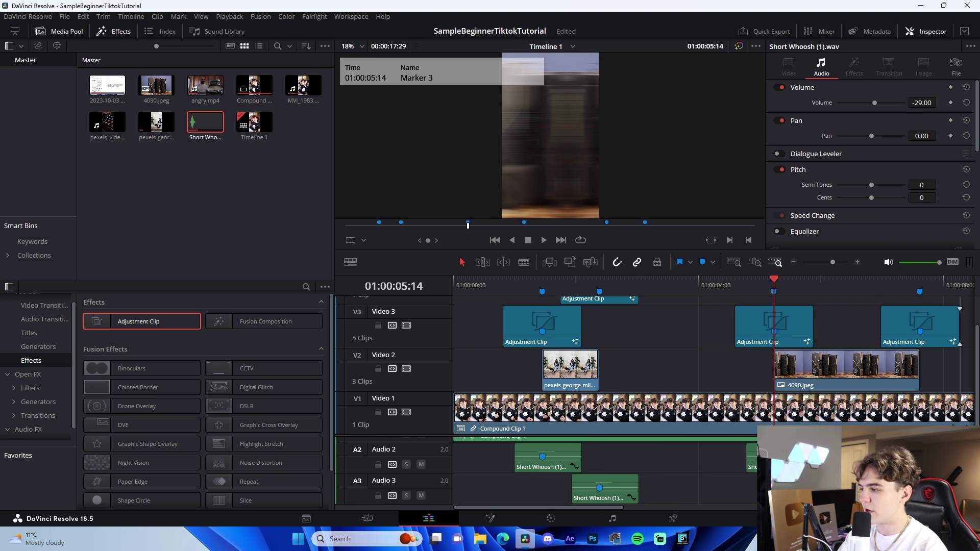
click(924, 287)
scroll(740, 459, right, 5)
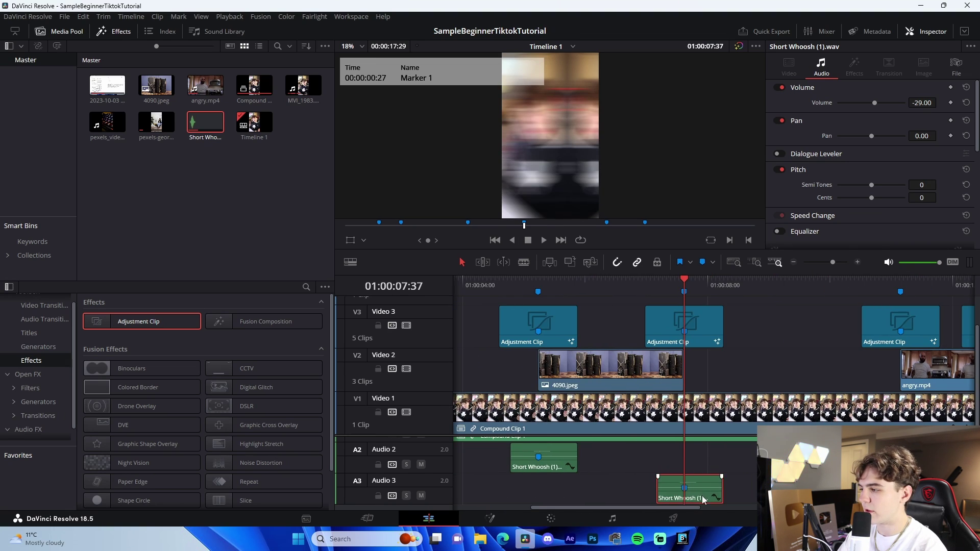
Copy the whoosh to the angry.mp4 transitions, on Audio 2 at the clip's start and Audio 3 at its end
drag(703, 500, 908, 498)
scroll(879, 395, right, 5)
drag(693, 467, 793, 496)
click(775, 286)
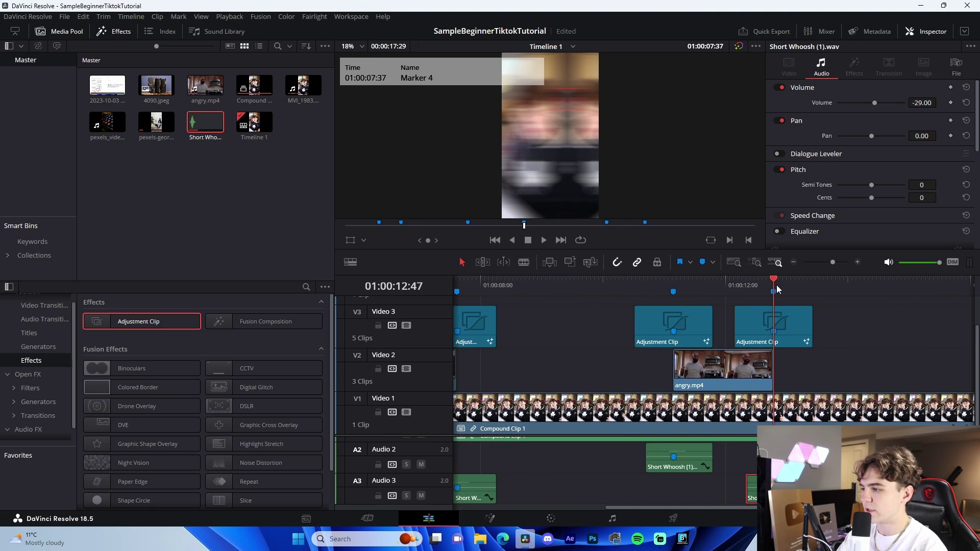
click(795, 265)
click(796, 264)
click(744, 394)
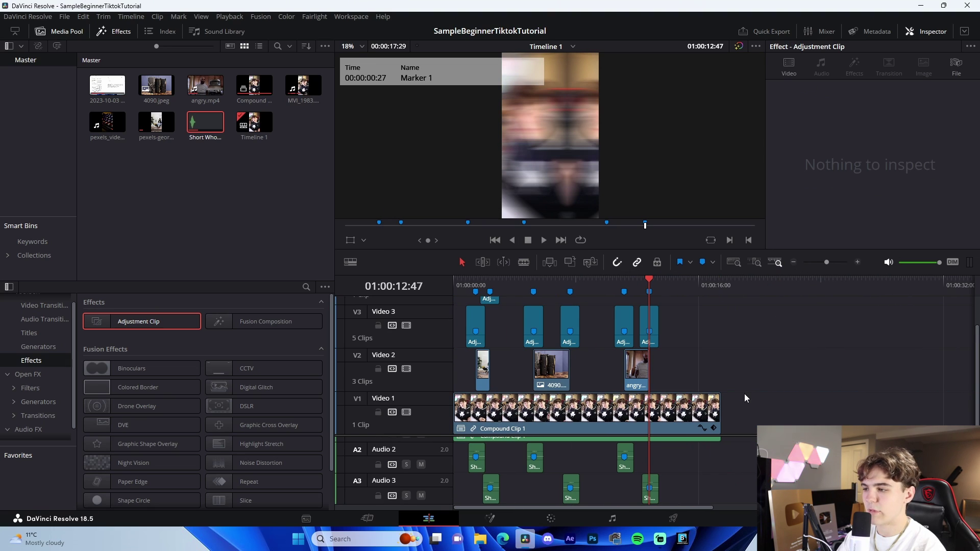
Add the y2mate.com - Anime Shine Sound Effect from the SFX folder to a new Audio 4 track at the timeline's start
click(454, 283)
click(858, 263)
click(857, 263)
click(480, 539)
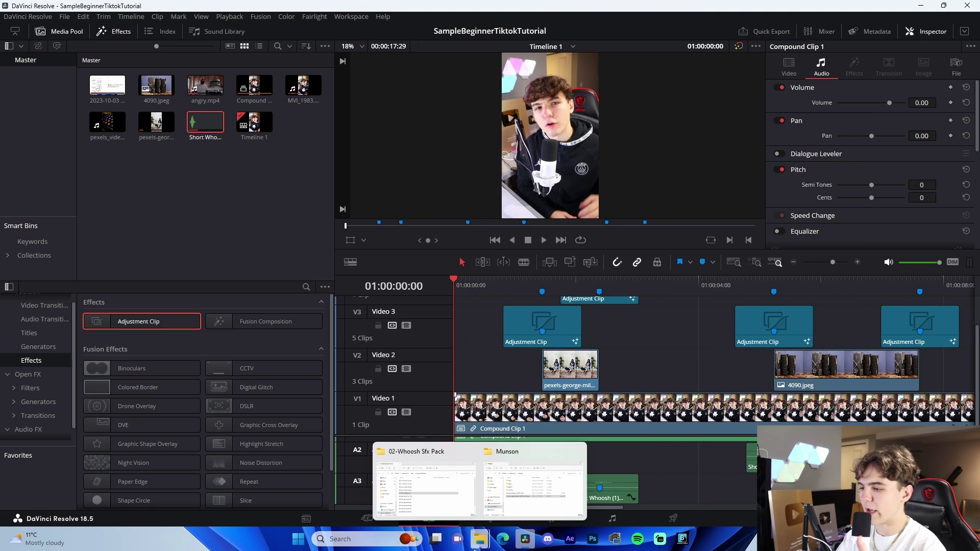
click(449, 492)
click(374, 234)
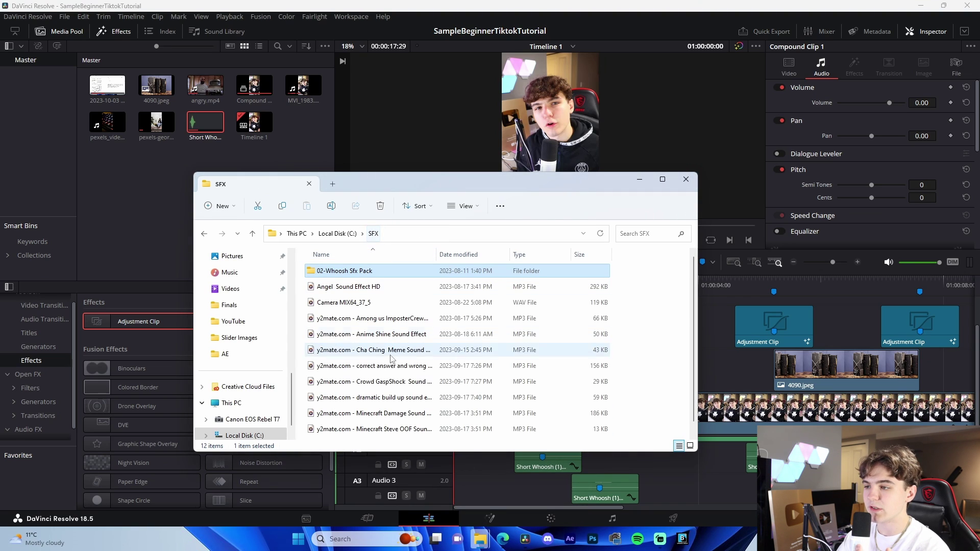
click(372, 334)
drag(479, 371, 517, 505)
click(858, 262)
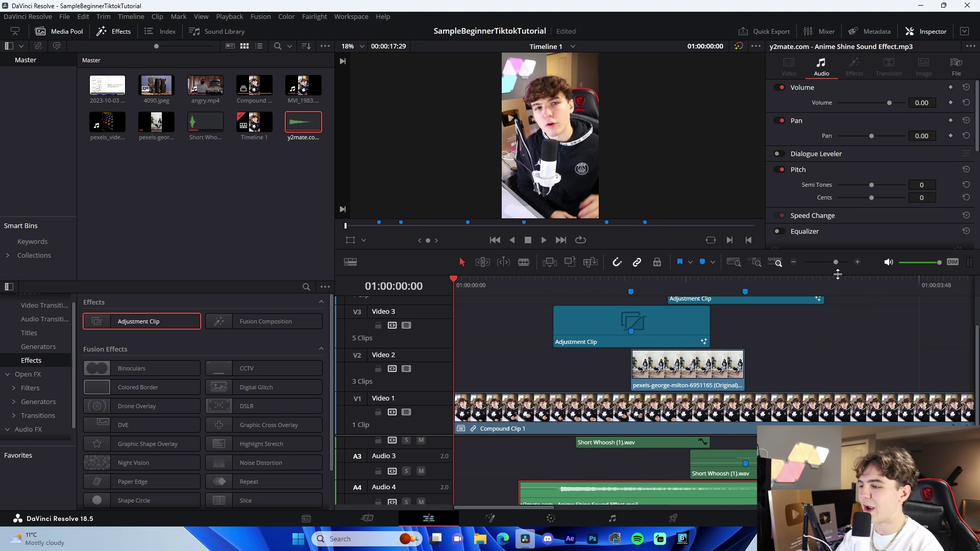
drag(572, 494, 455, 494)
Play the opening, lower the volume of the Anime Shine sound on Audio 4, and return the playhead to the start
click(489, 323)
key(space)
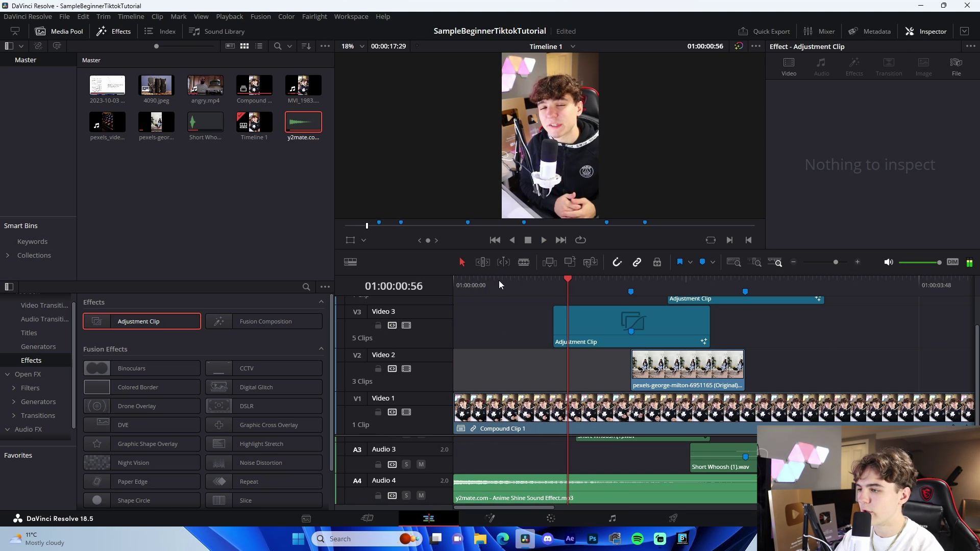
key(space)
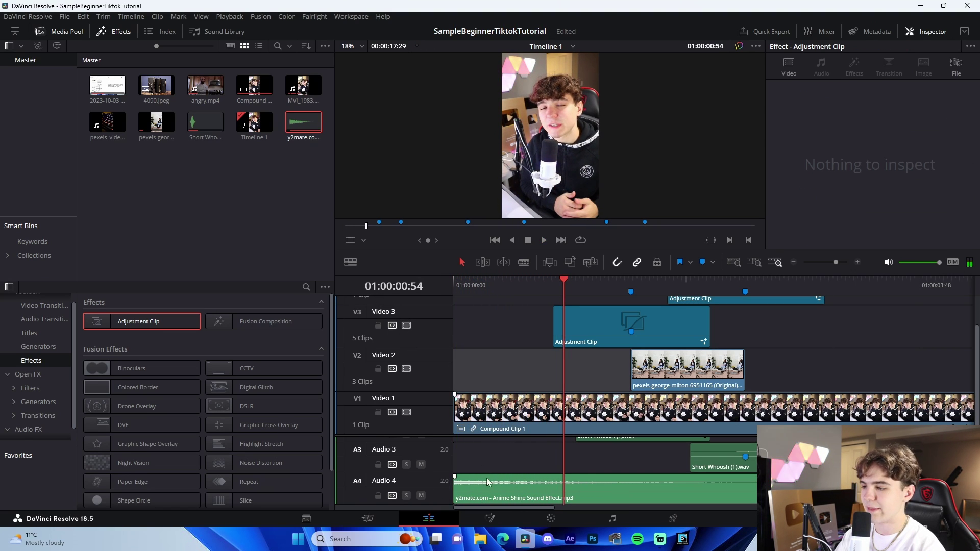
drag(497, 481, 494, 485)
key(Home)
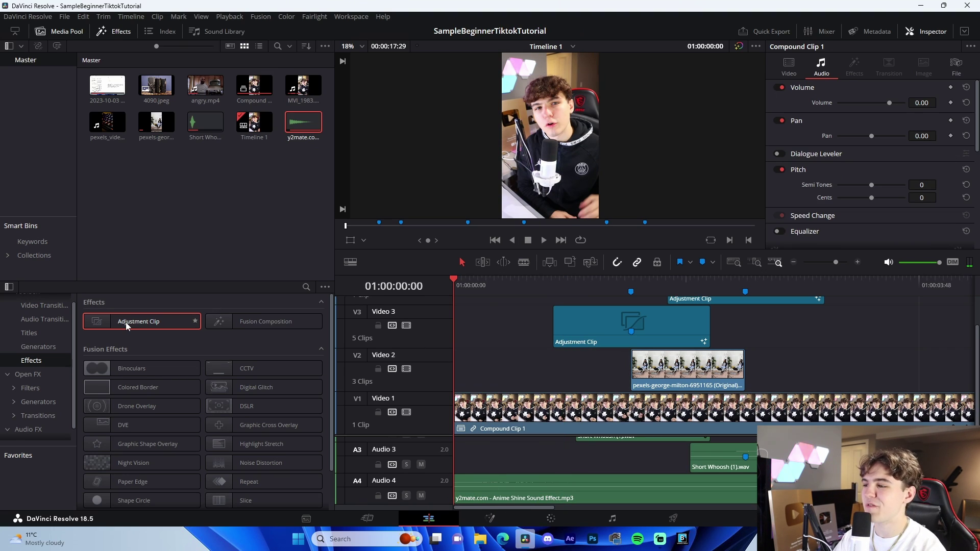
Add an adjustment clip on a new Video 5 track, beginning at the start of the timeline
scroll(546, 367, up, 3)
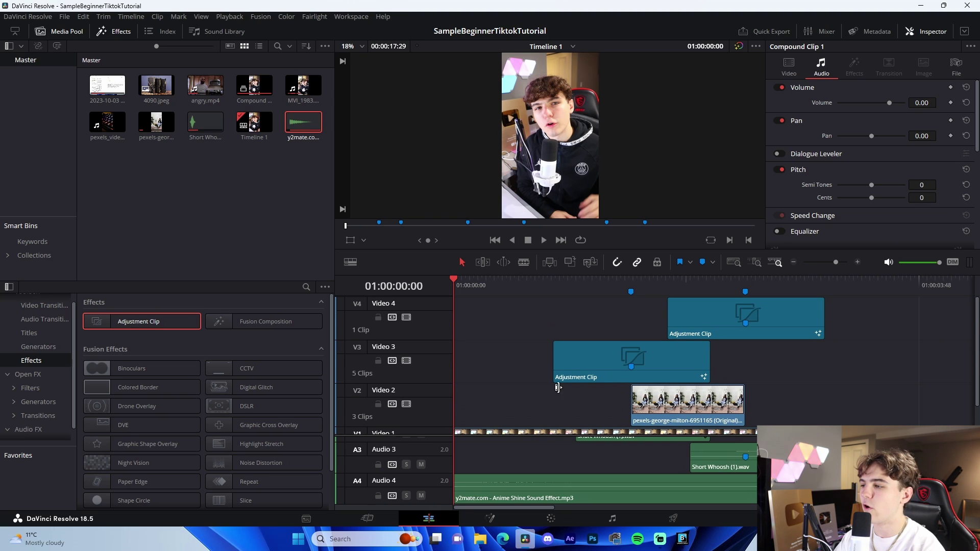
drag(164, 328, 528, 312)
drag(558, 331, 491, 333)
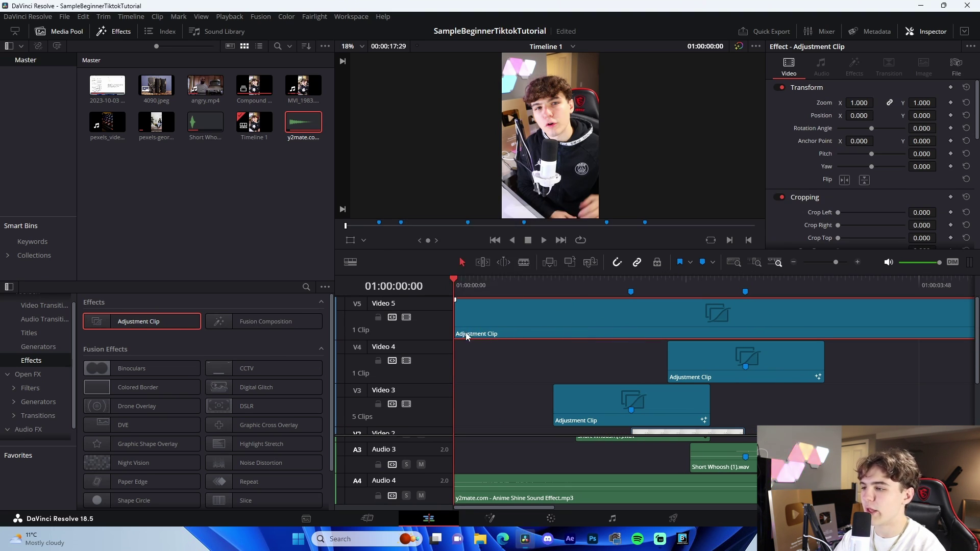
Split the Video 5 adjustment clip at 01:00:00:30, delete the part after the cut and scrub over the remaining piece
drag(485, 290, 515, 295)
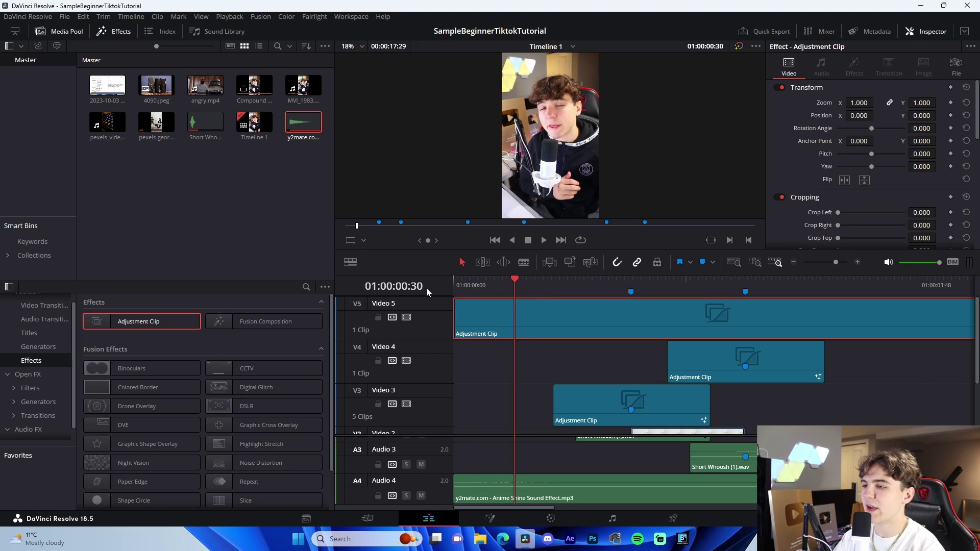
key(b)
click(515, 325)
key(a)
click(533, 333)
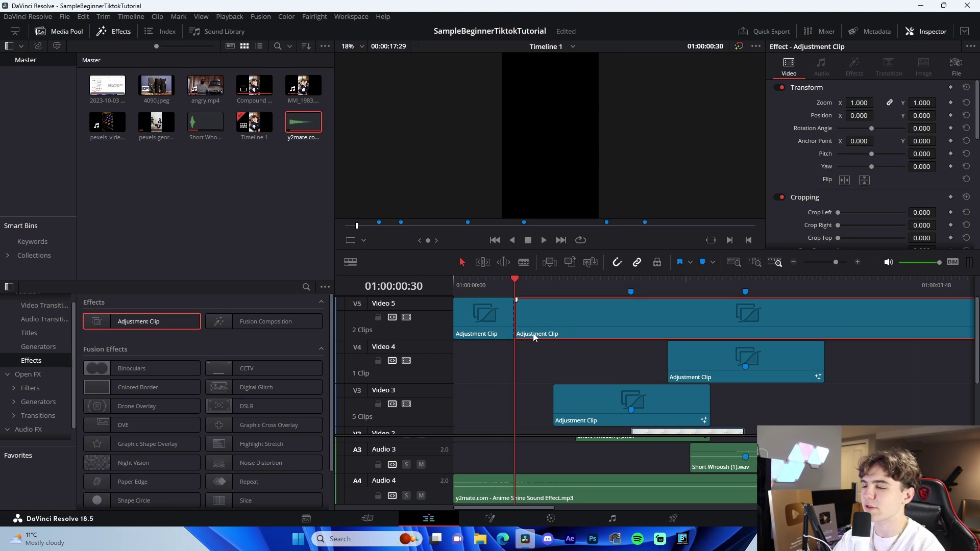
key(Delete)
drag(494, 286, 527, 295)
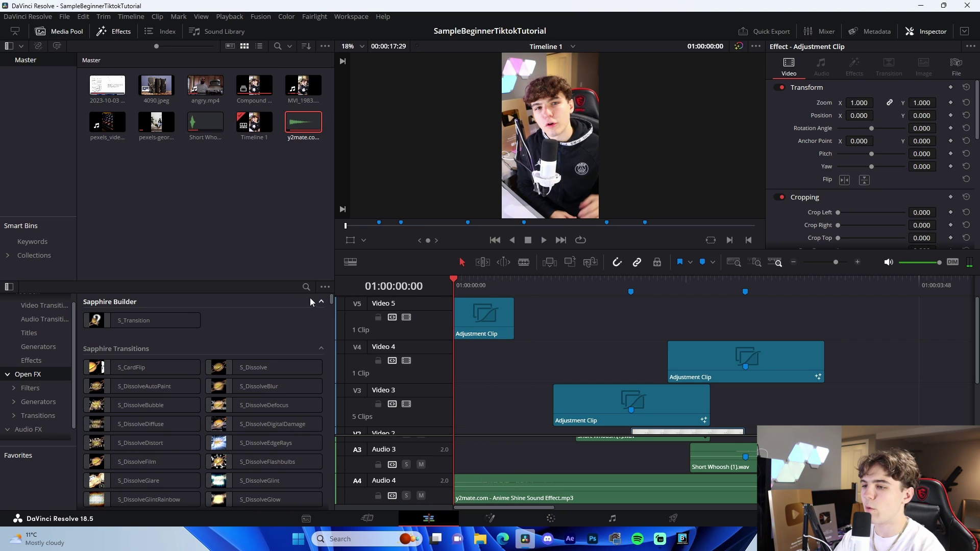
Search the effects for "br" and apply S_HueSatBright to the Video 5 adjustment clip
text(brih)
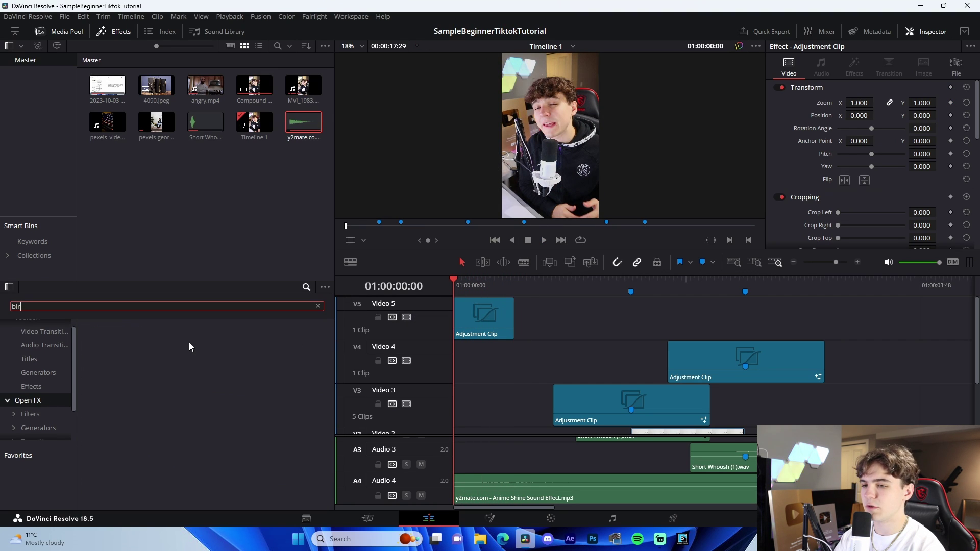
key(BackSpace)
key(BackSpace)
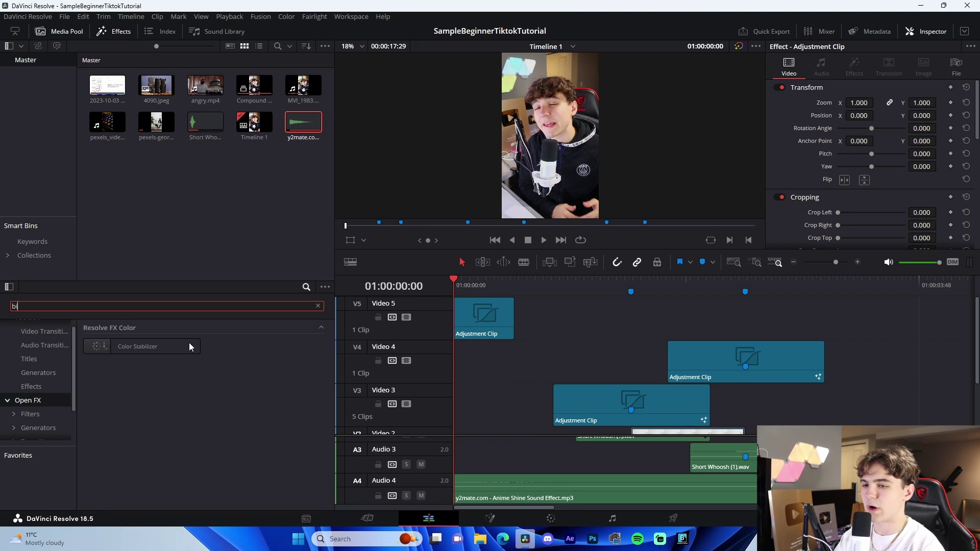
drag(189, 342, 483, 317)
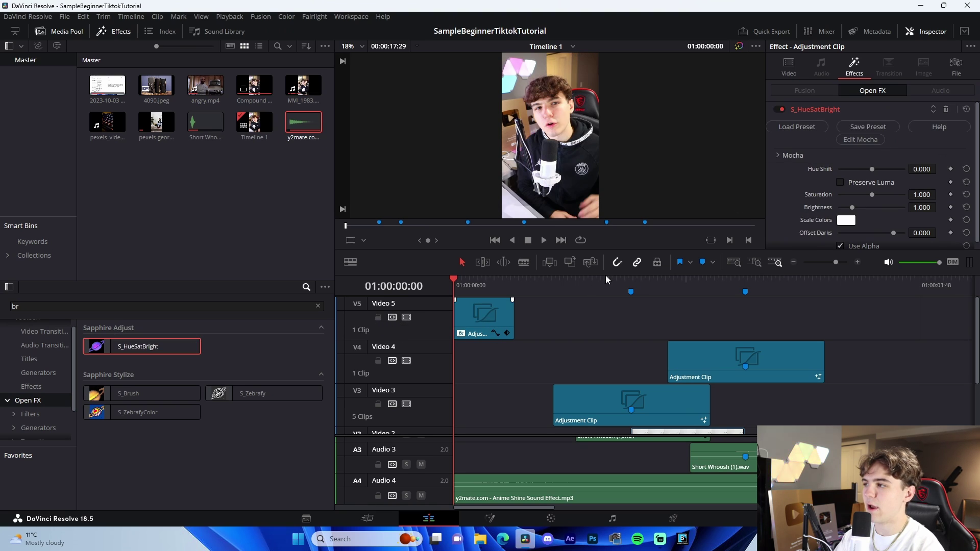
Set a keyframed Brightness of 1.4 on the S_HueSatBright effect at the start of the adjustment clip
key(space)
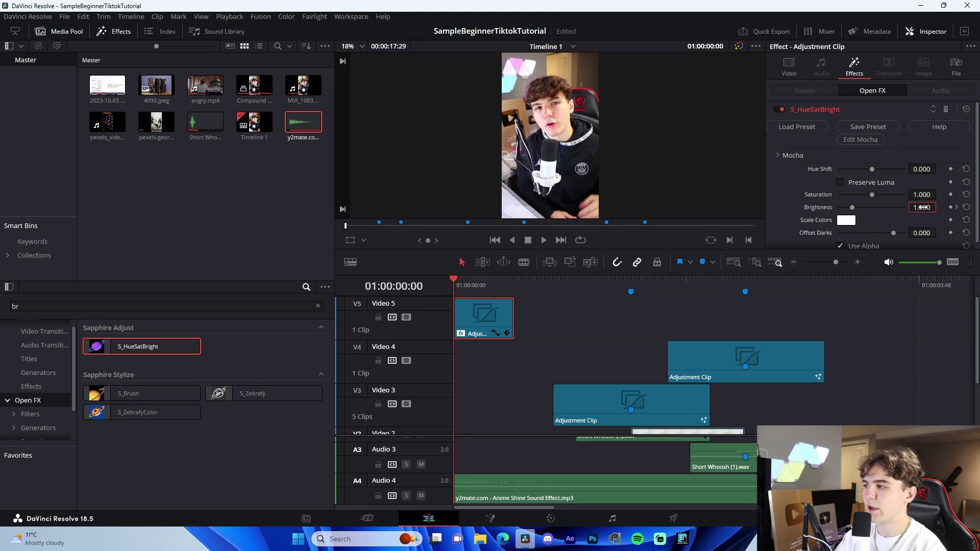
click(922, 207)
text(1.4)
key(Return)
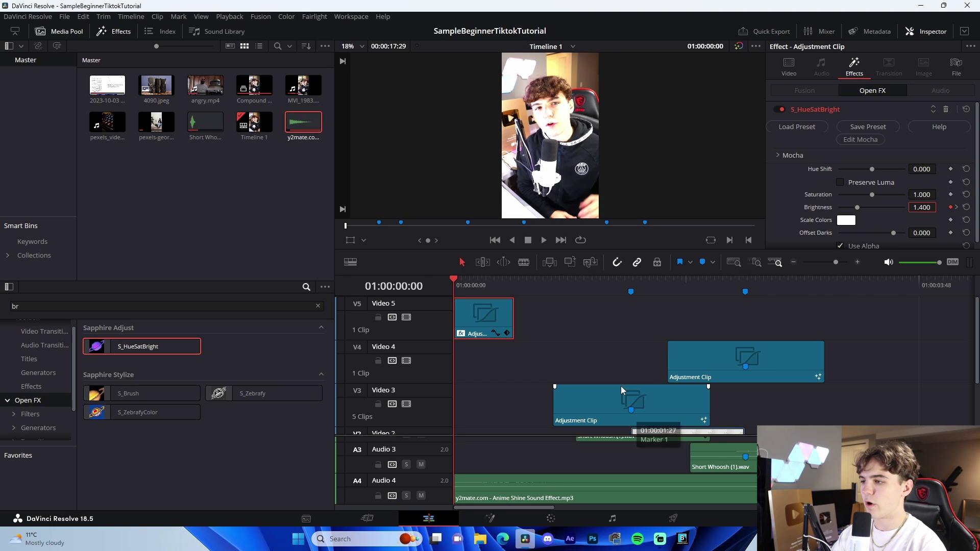
Open the adjustment clip in Fusion and insert an S_BlurMoCurves node between MediaIn1 and MediaOut1
click(490, 518)
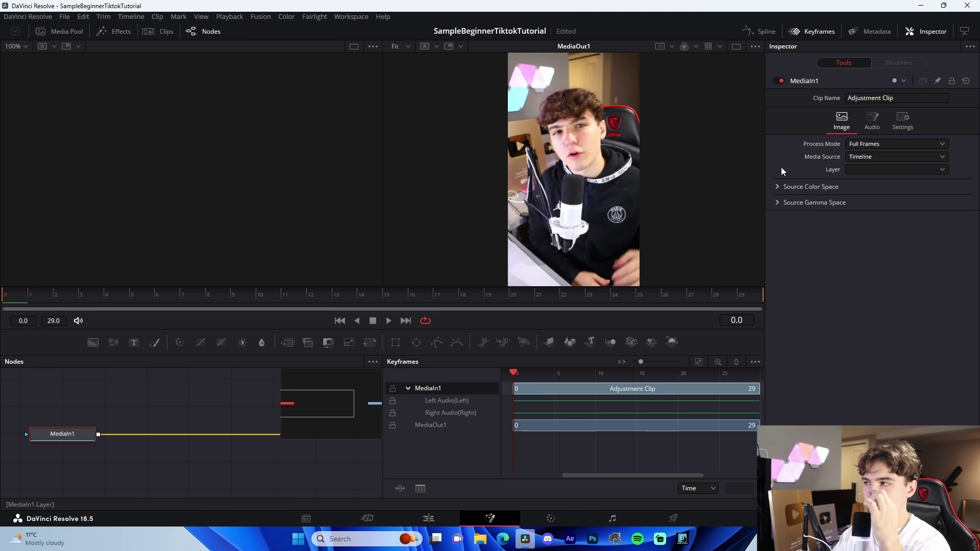
click(815, 32)
key(shift+space)
text(blurmo)
key(Return)
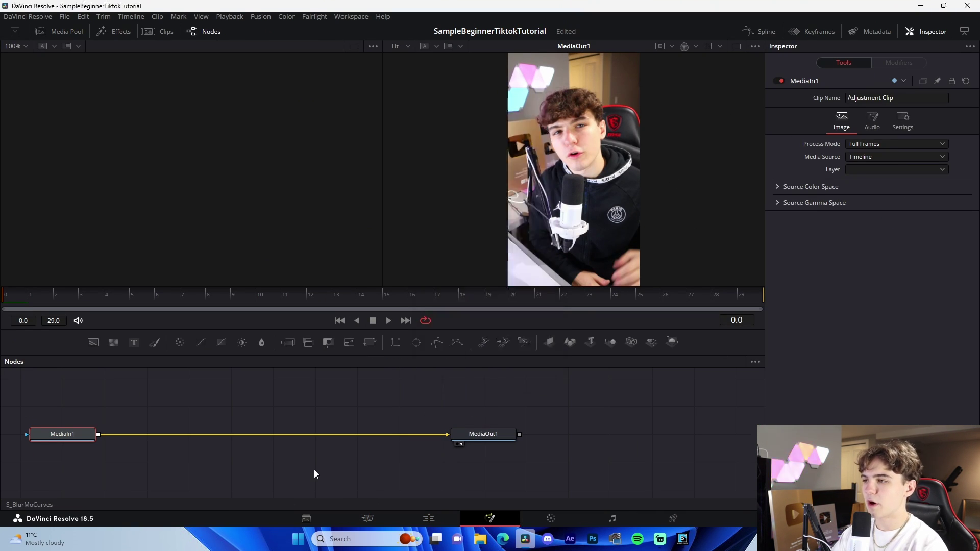
drag(160, 433, 248, 446)
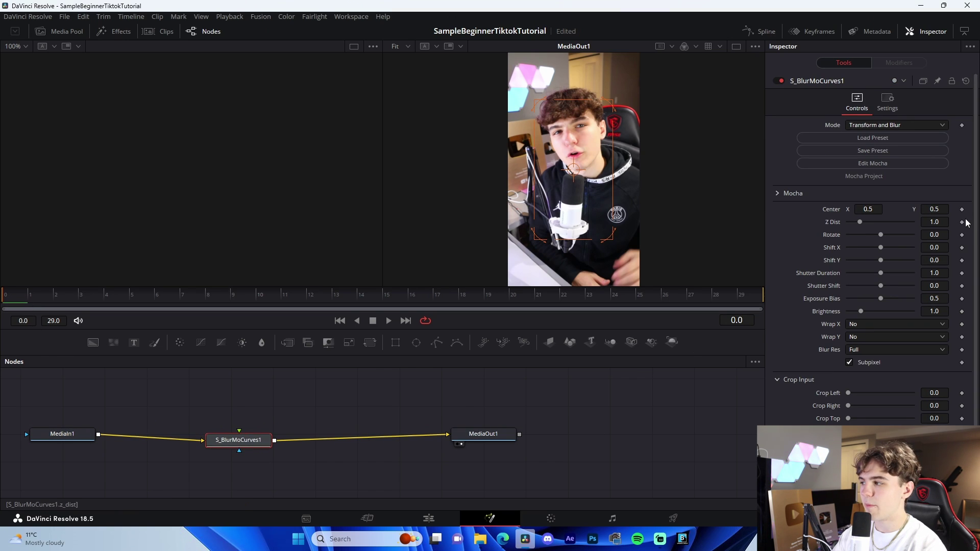
Keyframe the S_BlurMoCurves Z Dist at 0.5 on frame 0 and 1.0 on frame 29
text(0.5)
key(Tab)
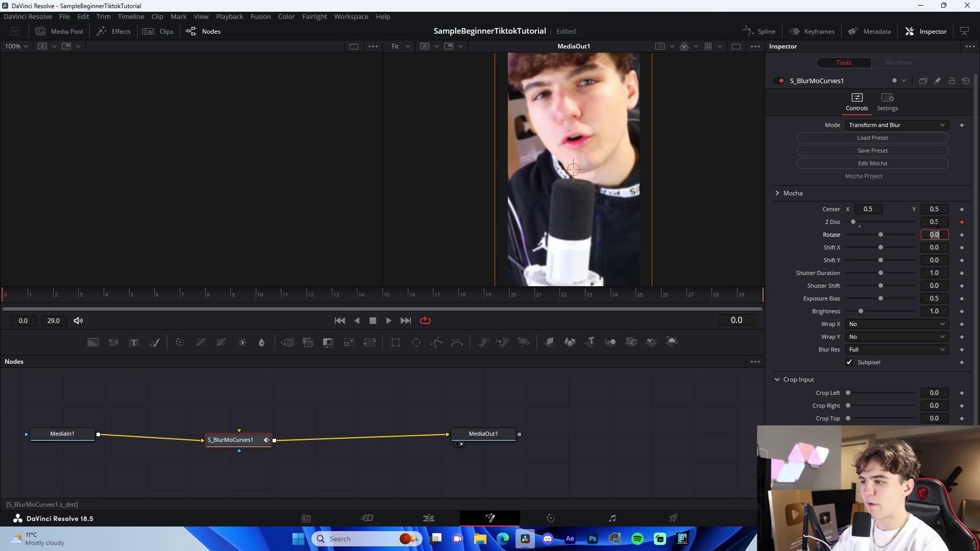
click(744, 296)
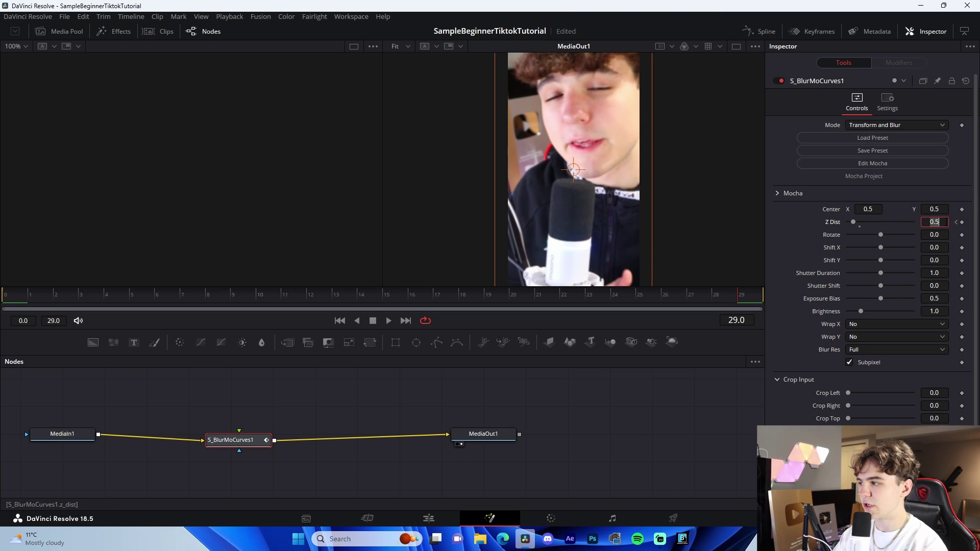
key(Return)
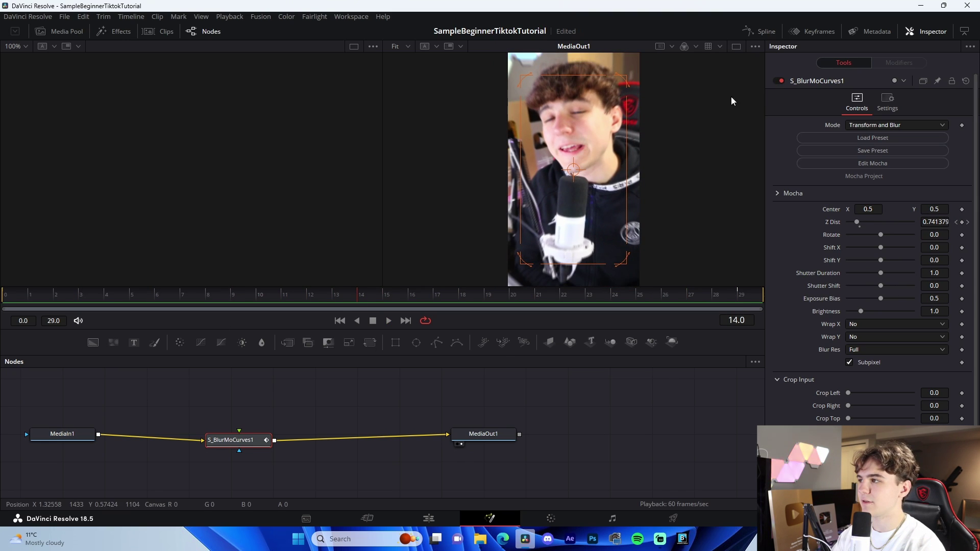
Display the Z Dist curve in the Spline editor, smooth it and shape its handles into a fast start with a gentle ease-out
click(819, 32)
click(762, 31)
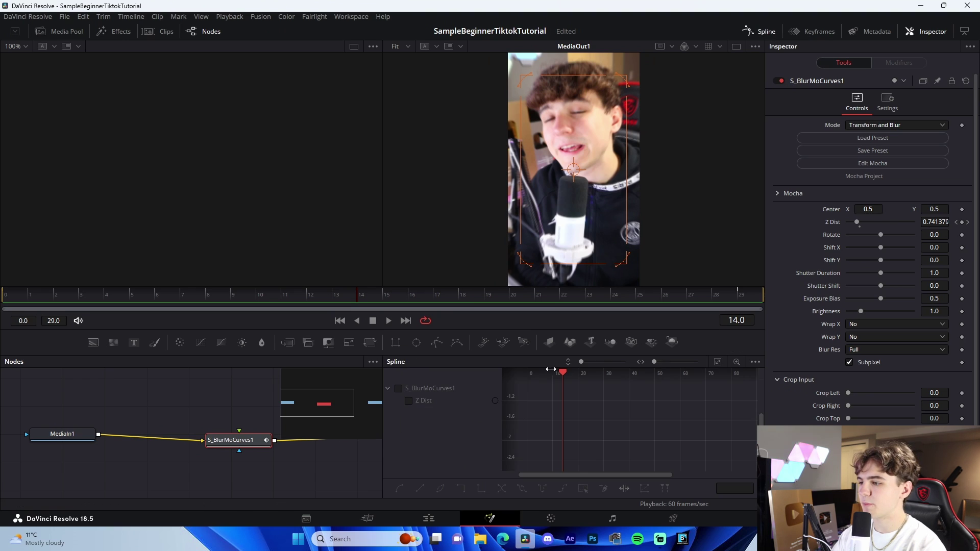
key(ctrl+f)
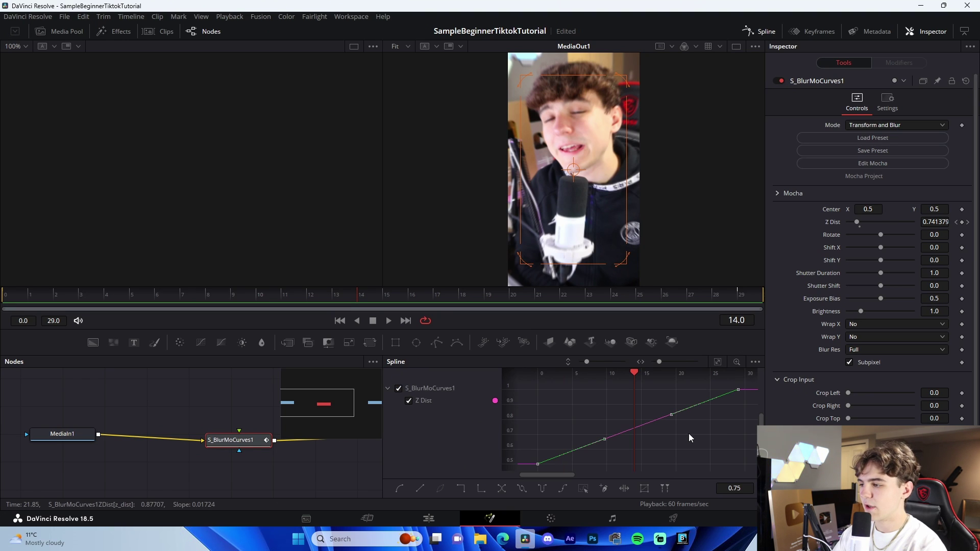
key(shift+s)
drag(604, 465, 542, 400)
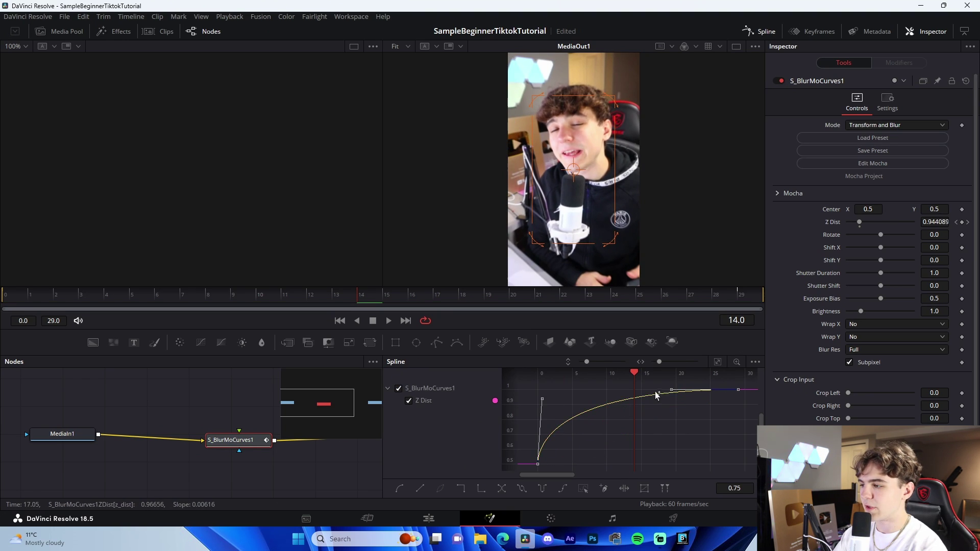
drag(658, 394, 545, 396)
Return to the Edit page, play the opening zoom effect and go back to the timeline's start
click(428, 518)
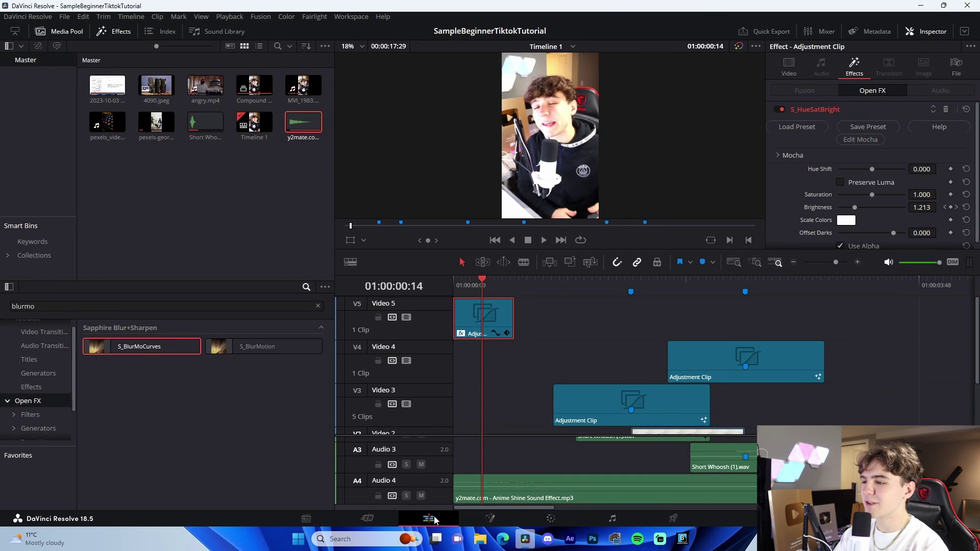
key(space)
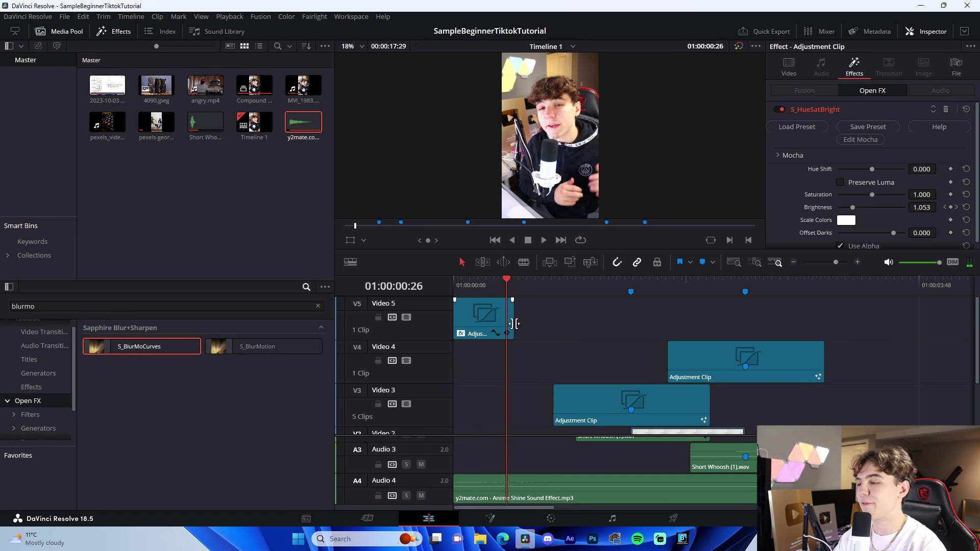
key(Home)
Move the opening adjustment clip down to Video 4 and add a basic Text title on Video 5 at the timeline's start
key(shift+z)
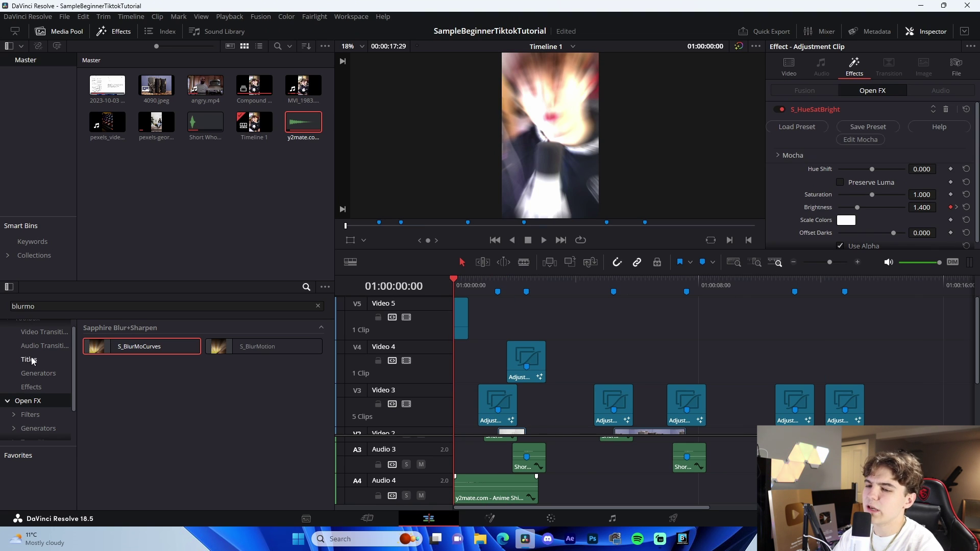
scroll(648, 352, down, 3)
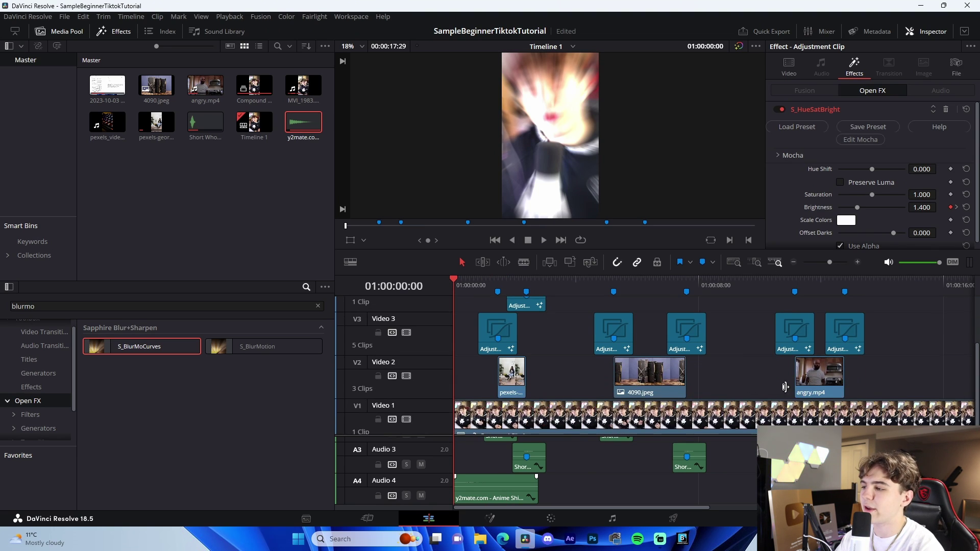
scroll(511, 352, up, 3)
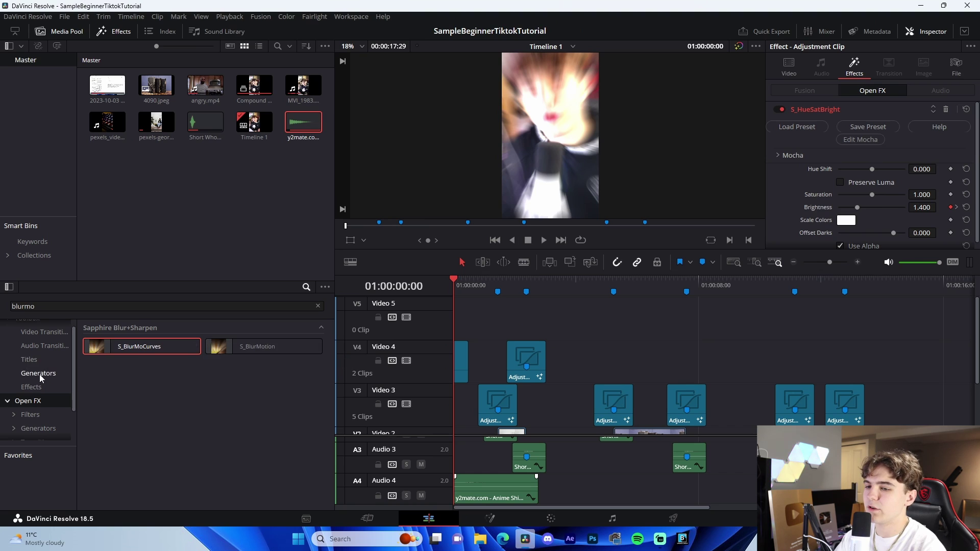
click(34, 360)
click(318, 307)
drag(124, 385, 570, 320)
click(633, 331)
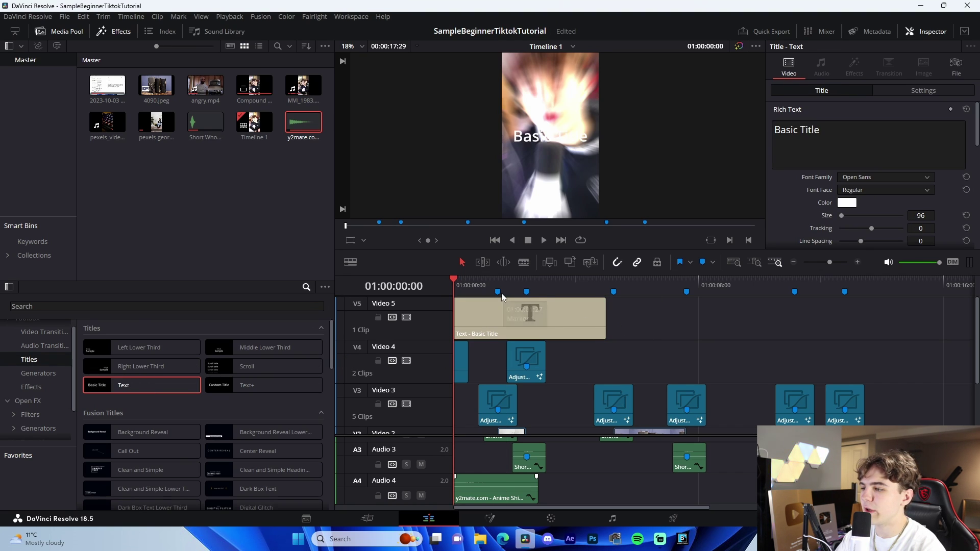
Remove all the markers from the timeline ruler
double_click(614, 292)
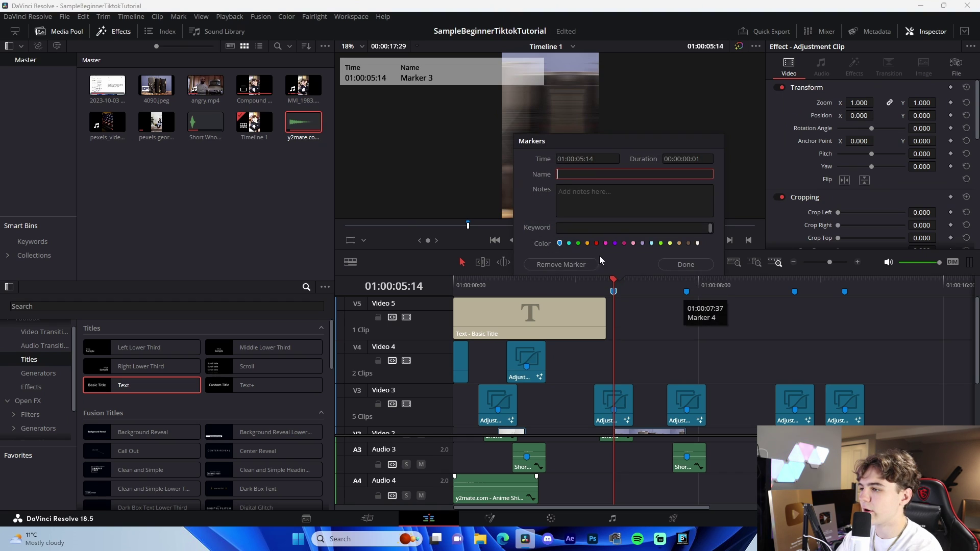
click(596, 264)
click(795, 293)
key(BackSpace)
click(845, 292)
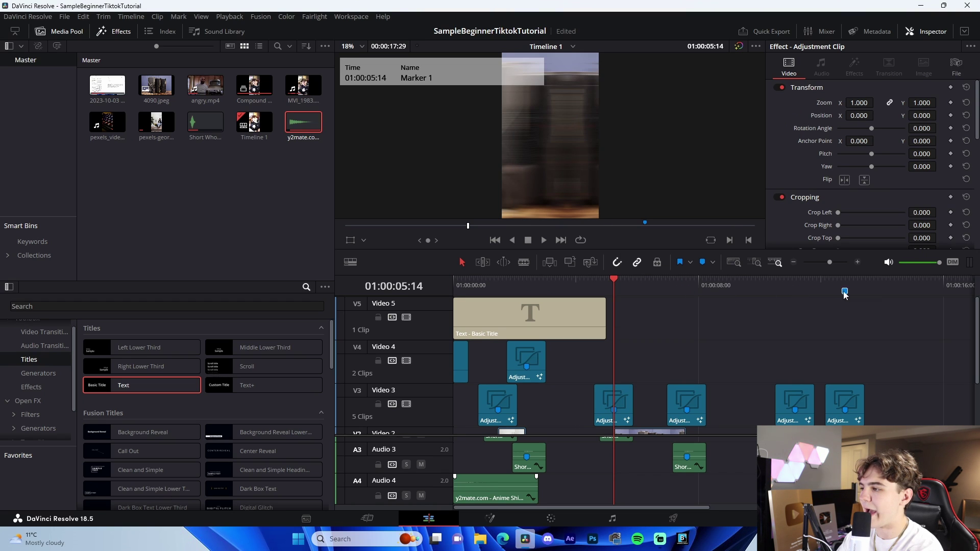
key(BackSpace)
Play the opening from the timeline's start and stop at 01:00:01:14
click(454, 286)
key(space)
key(space)
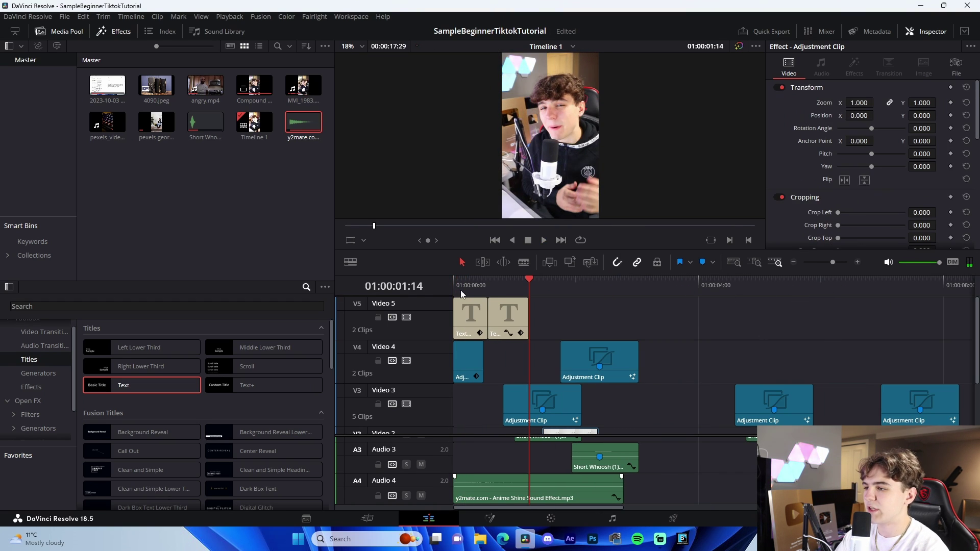
Change the first title's text to YOU'RE MAKING and set its font to Akira Expanded, Super Bold
click(464, 313)
key(Home)
triple_click(801, 130)
text(YOU'RE MAKING)
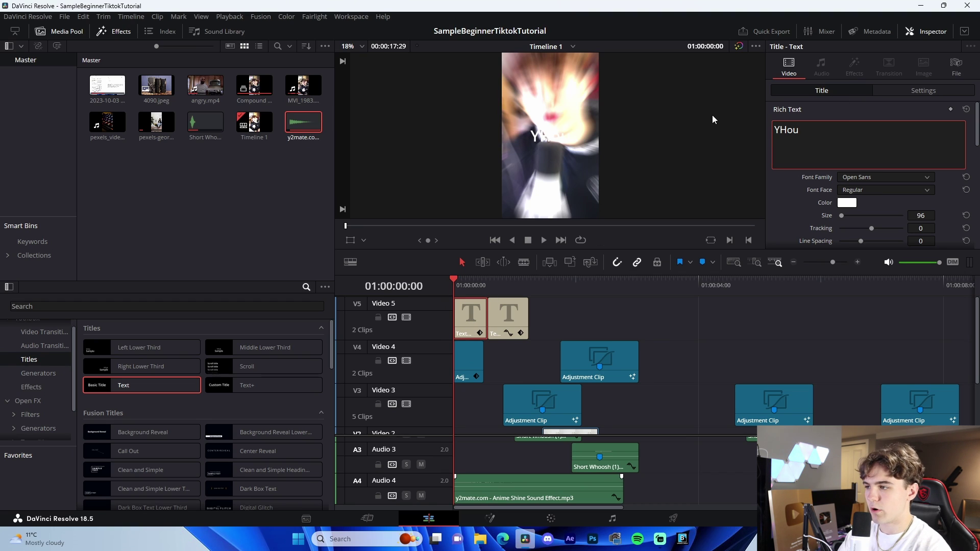
click(871, 177)
scroll(862, 214, up, 15)
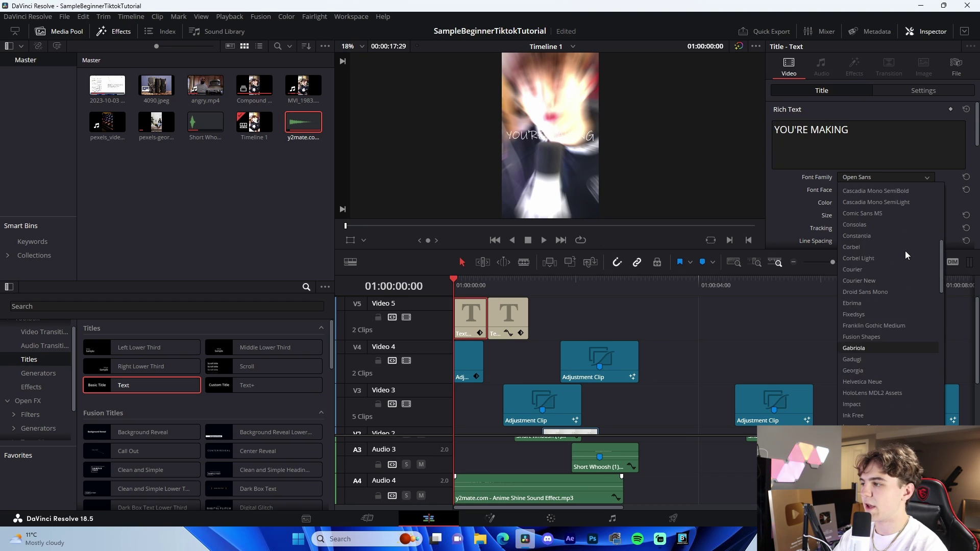
click(868, 191)
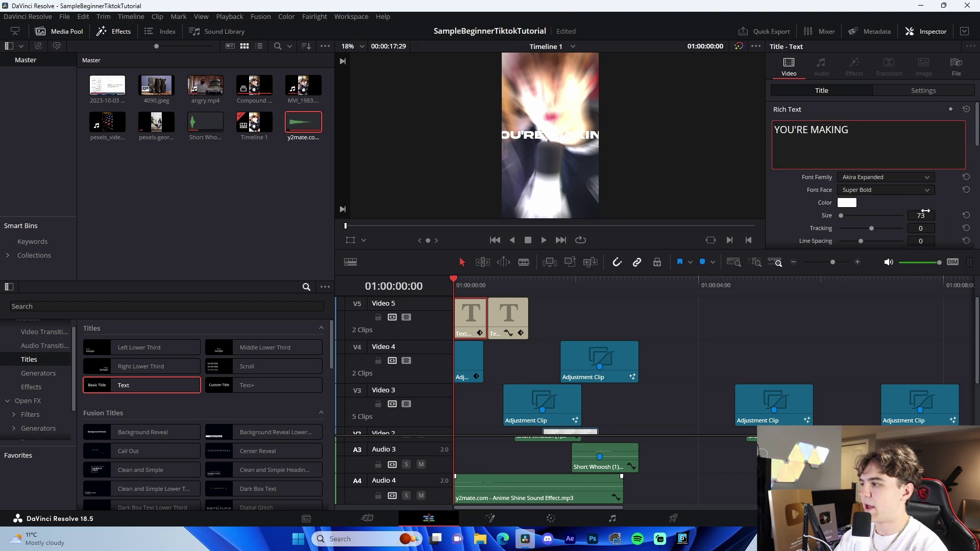
Set the YOU'RE MAKING title to size 53 and colour it bright yellow (#fbff00)
click(845, 204)
click(579, 187)
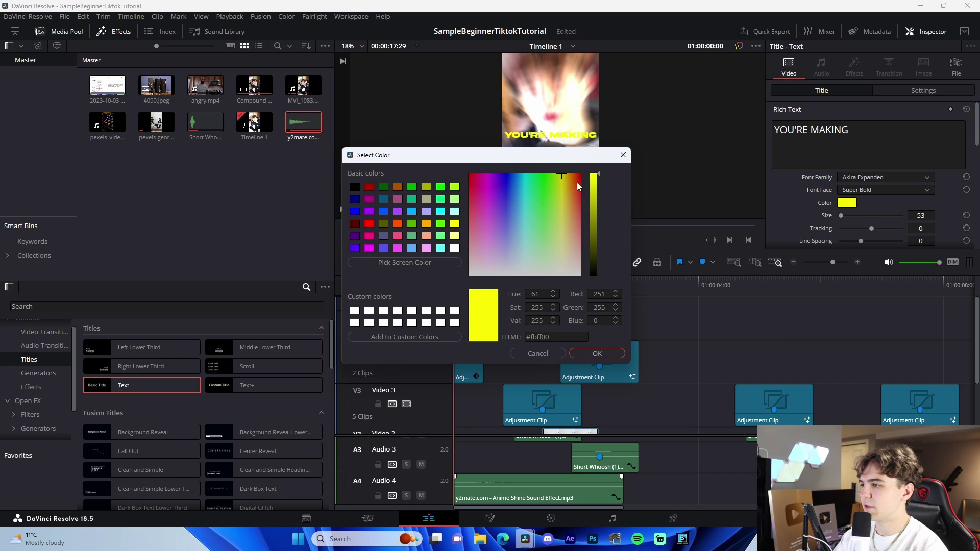
click(601, 351)
Adjust the title's drop shadow and lower the title to Position Y -100
scroll(824, 189, down, 6)
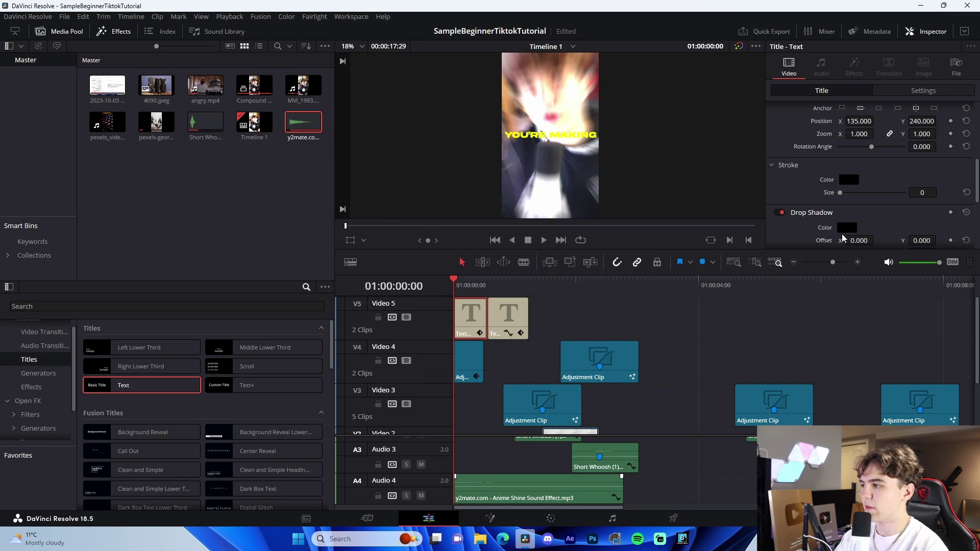
scroll(866, 235, down, 2)
drag(876, 209, 880, 209)
click(921, 91)
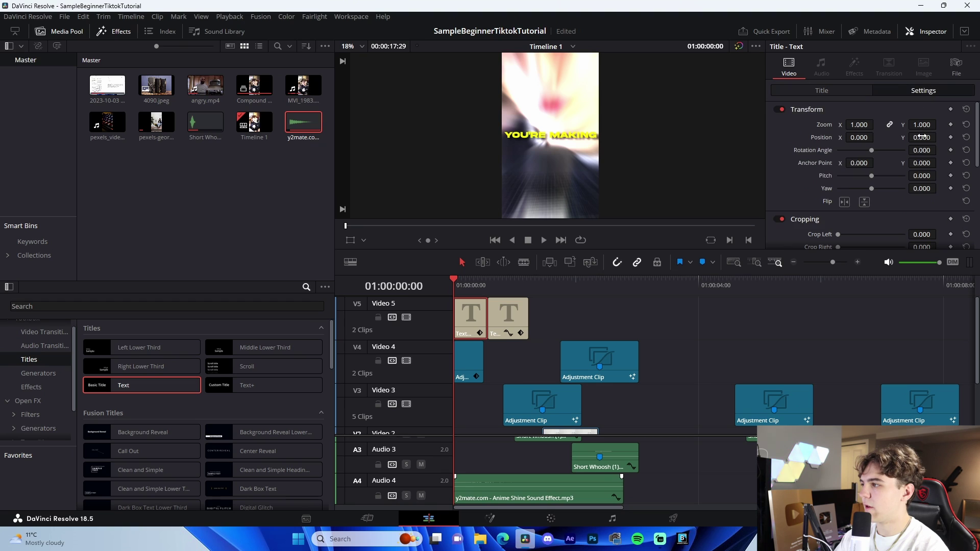
drag(920, 137, 904, 152)
Replace the unstyled second title by extending YOU'RE MAKING to the first overlay clip, split at 01:00:00:30 and 01:00:00:49
drag(454, 285, 493, 287)
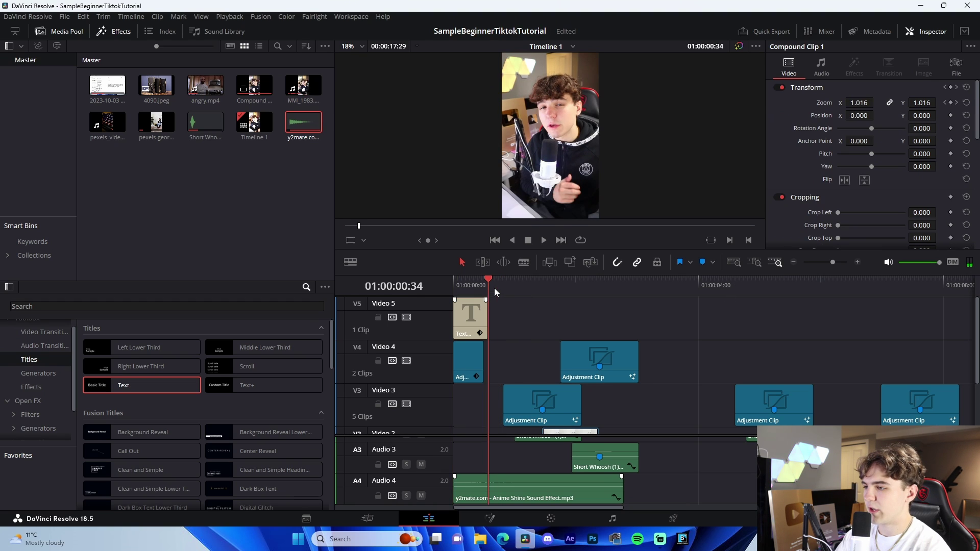
drag(468, 317, 489, 319)
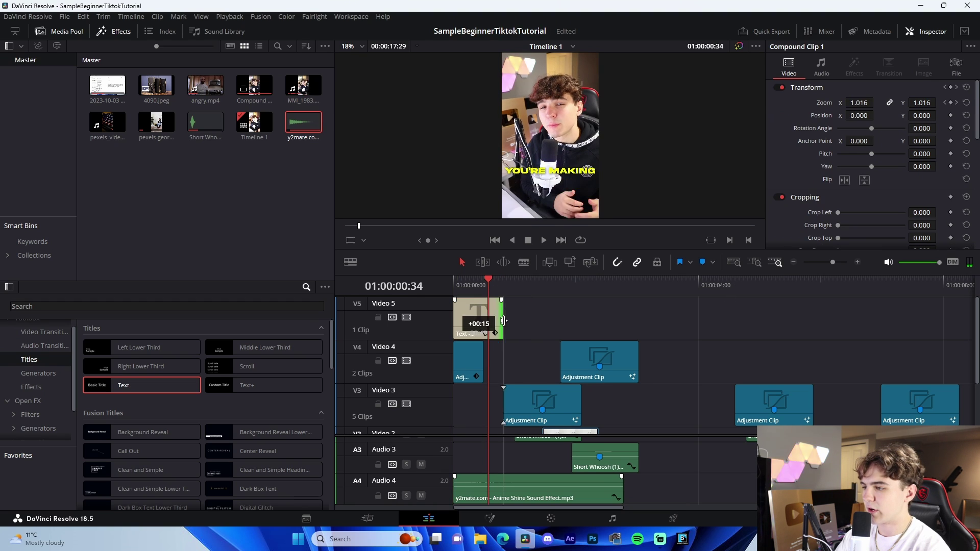
drag(488, 285, 504, 286)
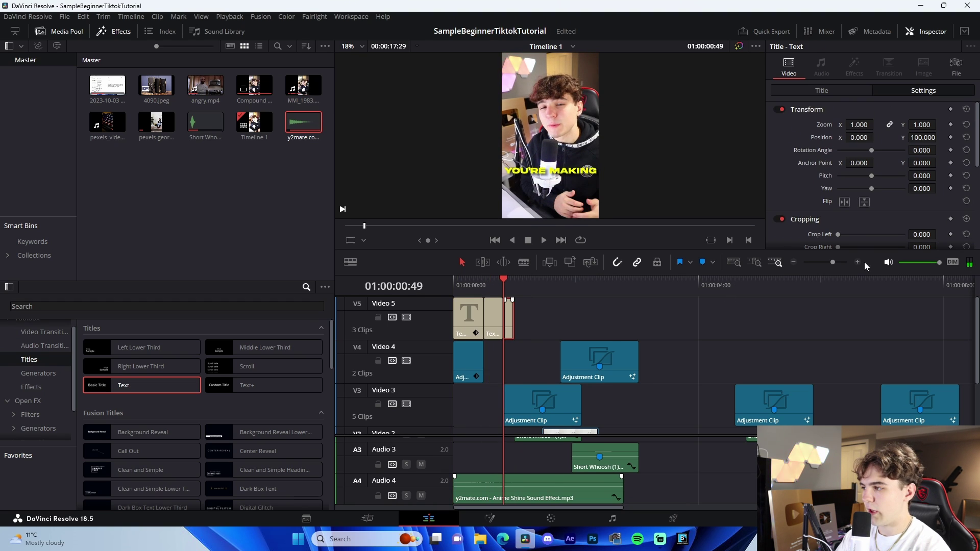
click(857, 263)
key(ctrl+b)
drag(574, 317, 631, 317)
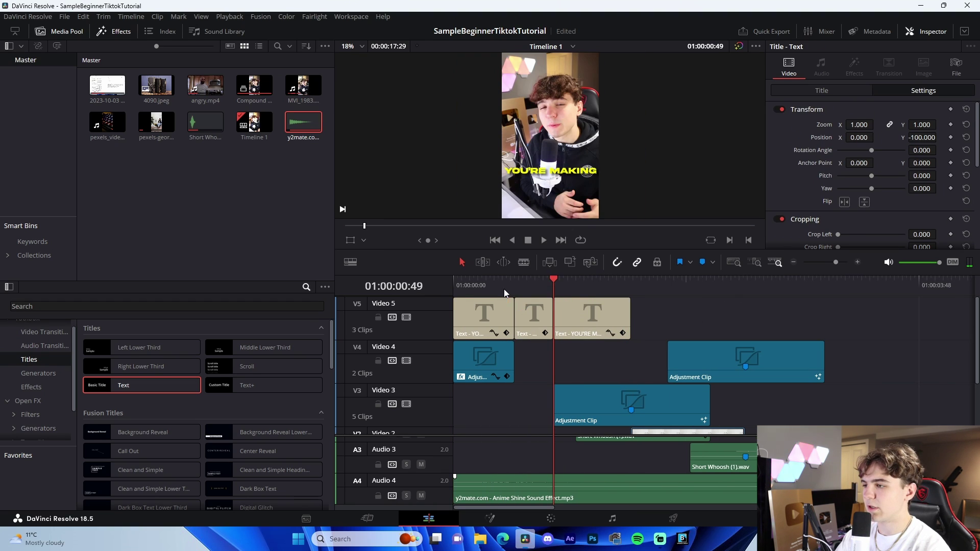
Change the text of the second title, starting at 01:00:00:30, to A HUGE
click(513, 287)
click(533, 318)
click(821, 90)
drag(858, 129, 752, 123)
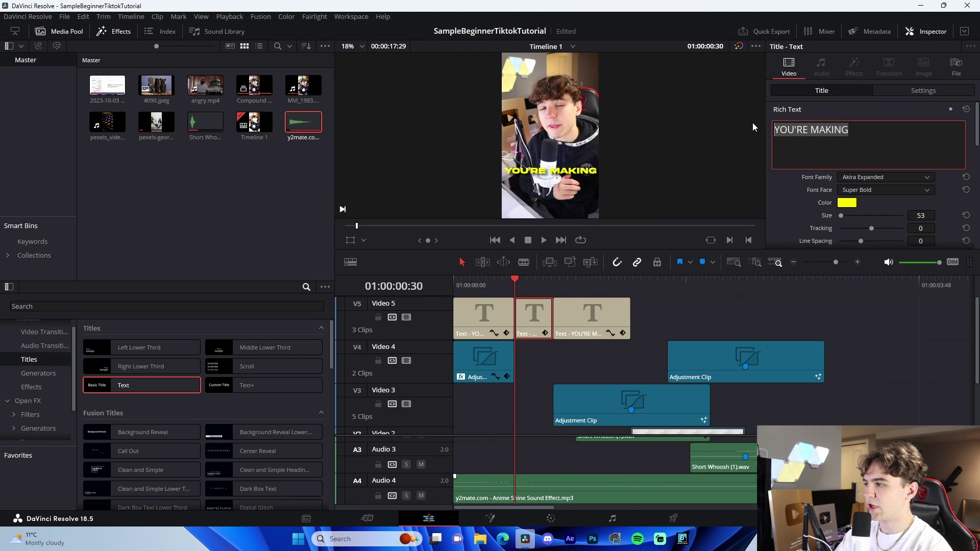
text(A HUGE)
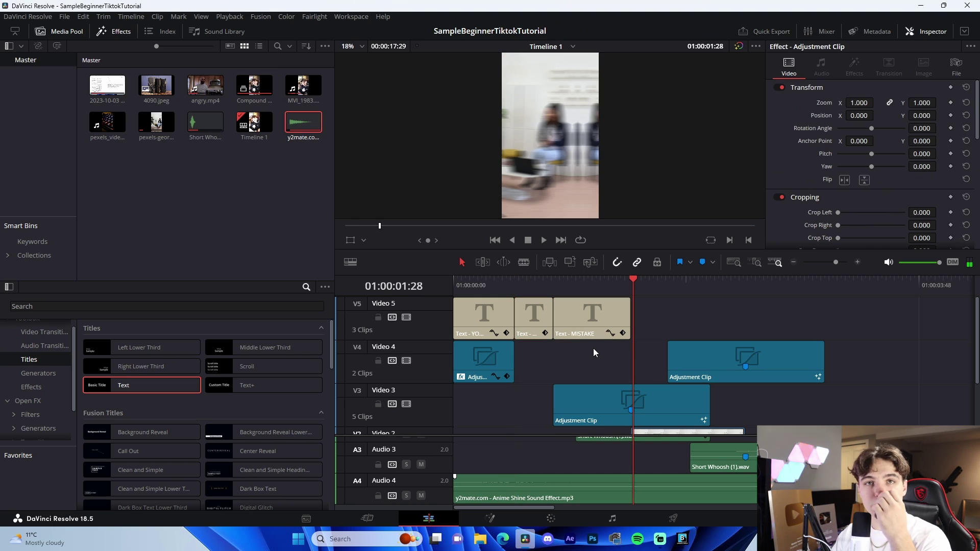
Import the Destroy Lonely NOSTYLIST Instrumental track from the Tiktok BG folder in Music onto a new Audio 5 track
key(Left)
click(793, 262)
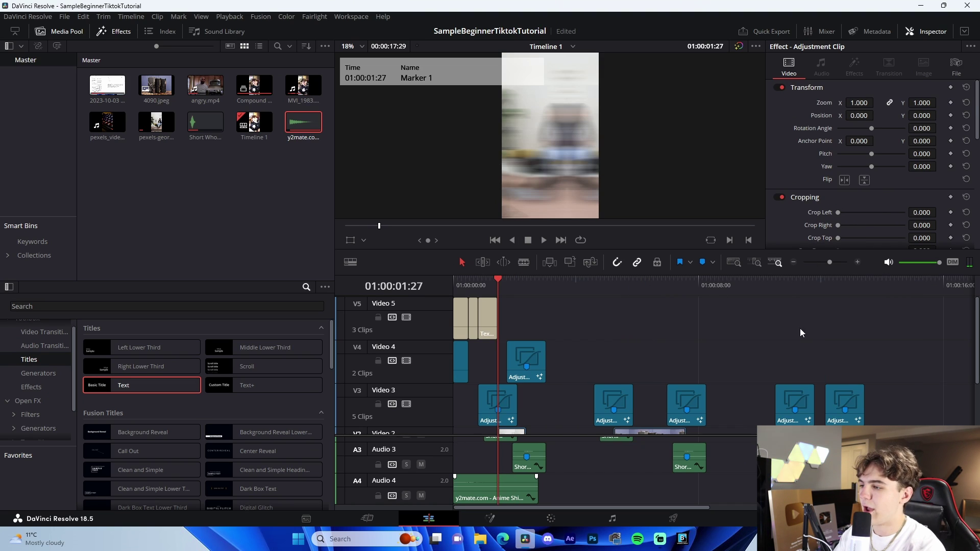
scroll(452, 377, down, 3)
click(468, 286)
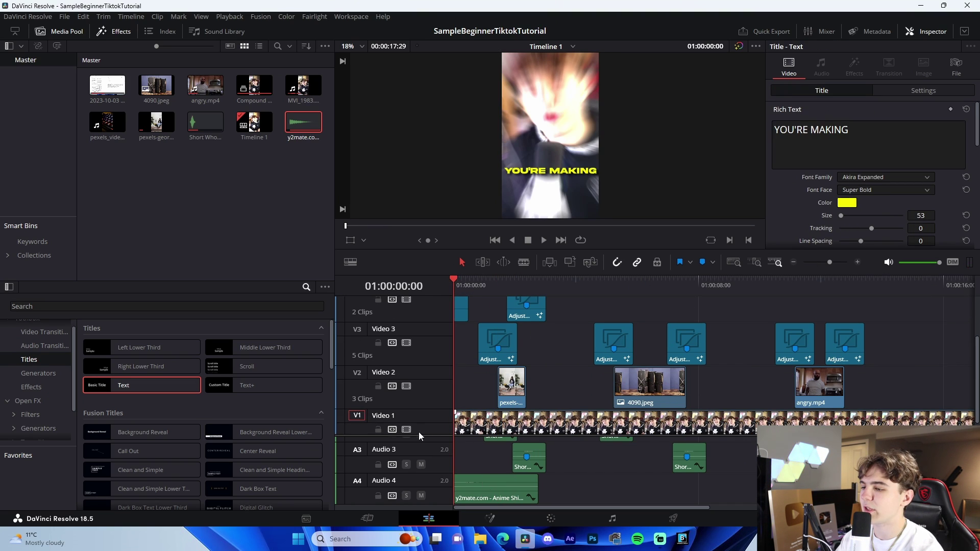
drag(421, 435, 420, 364)
click(480, 538)
click(448, 479)
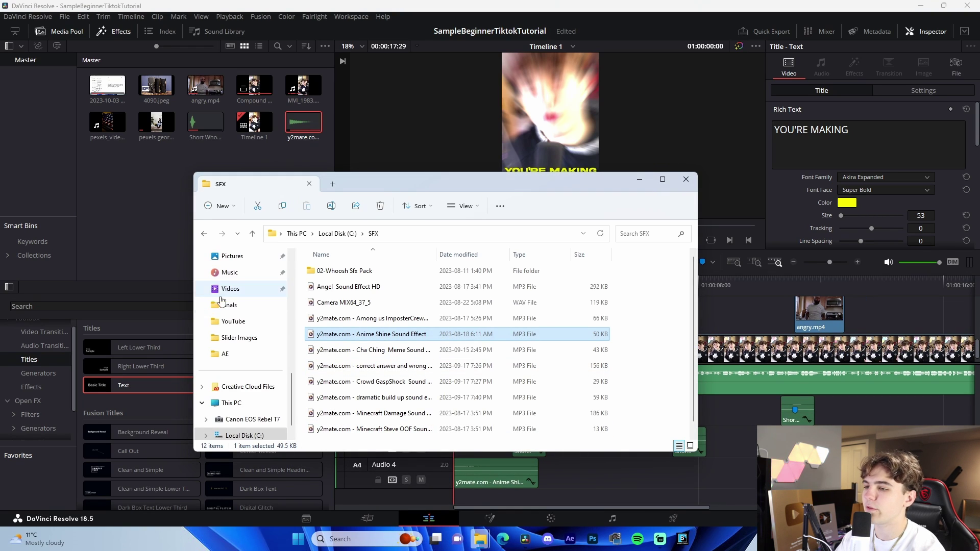
scroll(240, 327, up, 4)
scroll(250, 349, up, 1)
click(239, 288)
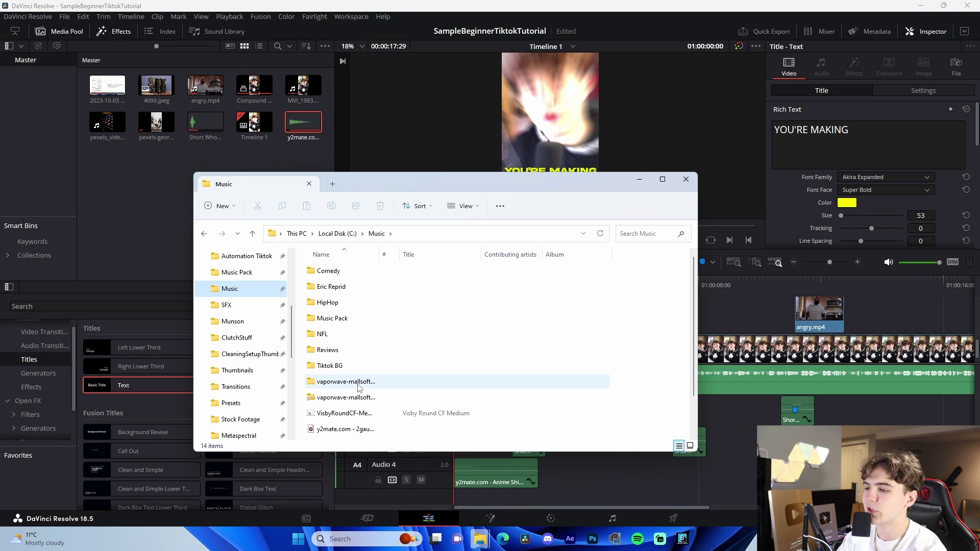
double_click(347, 366)
drag(352, 287, 647, 492)
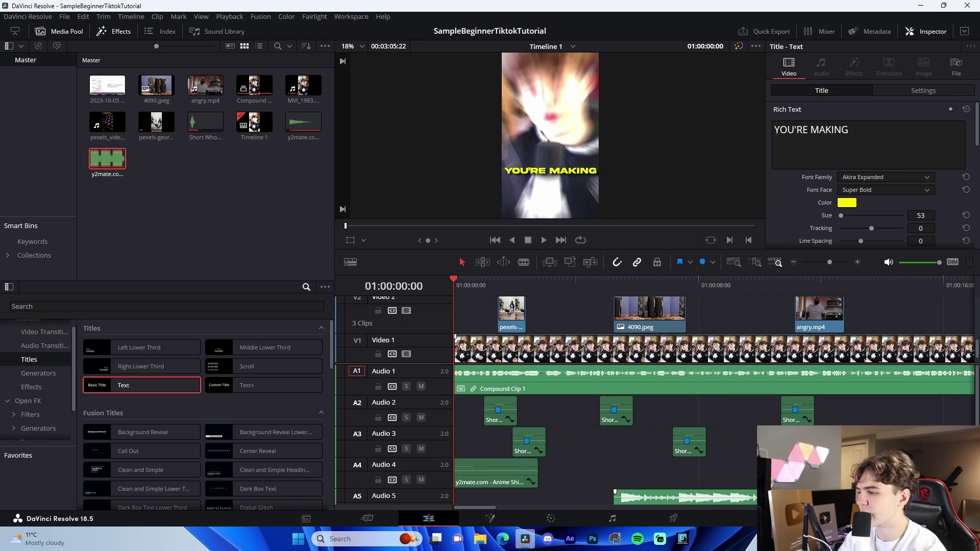
Play the video from the beginning and add a timeline marker at 01:00:04:04, where the music's beat should land
click(857, 262)
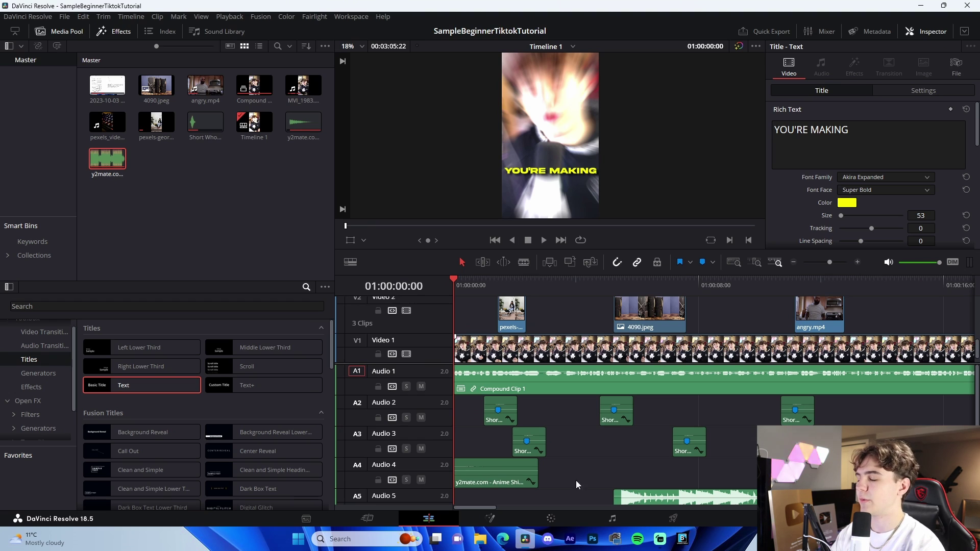
key(space)
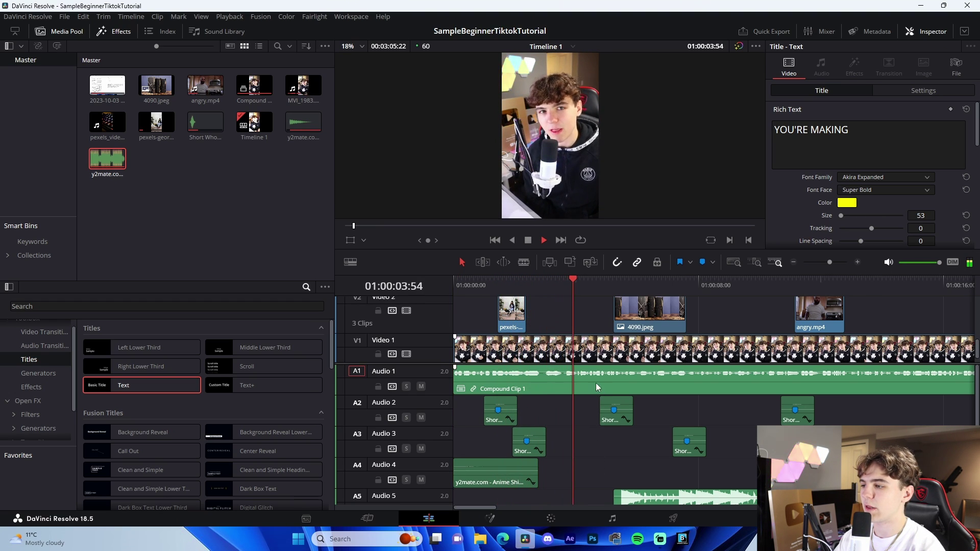
key(space)
click(578, 287)
click(594, 431)
key(m)
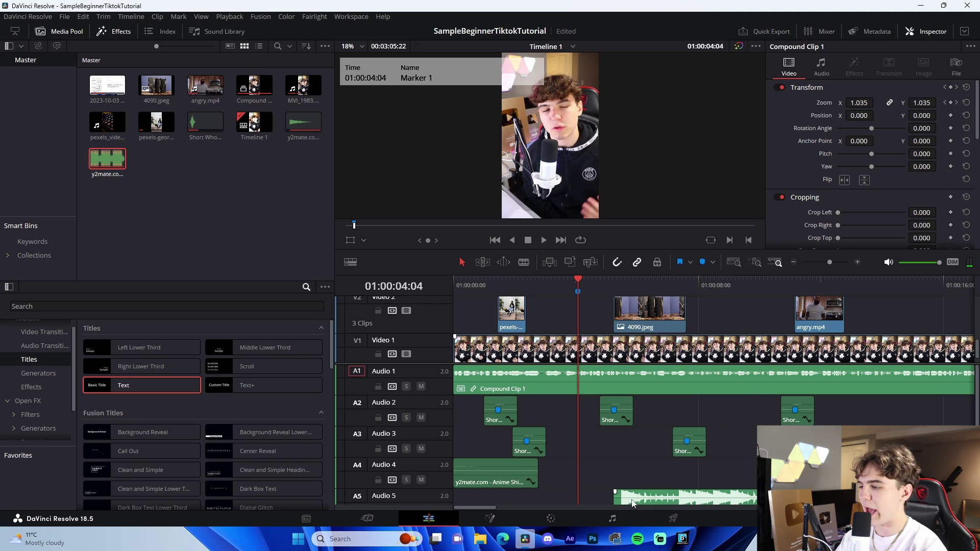
Trim the opening of the music clip on Audio 5 and move it to start just after the timeline marker
scroll(631, 504, down, 1)
drag(616, 493, 817, 493)
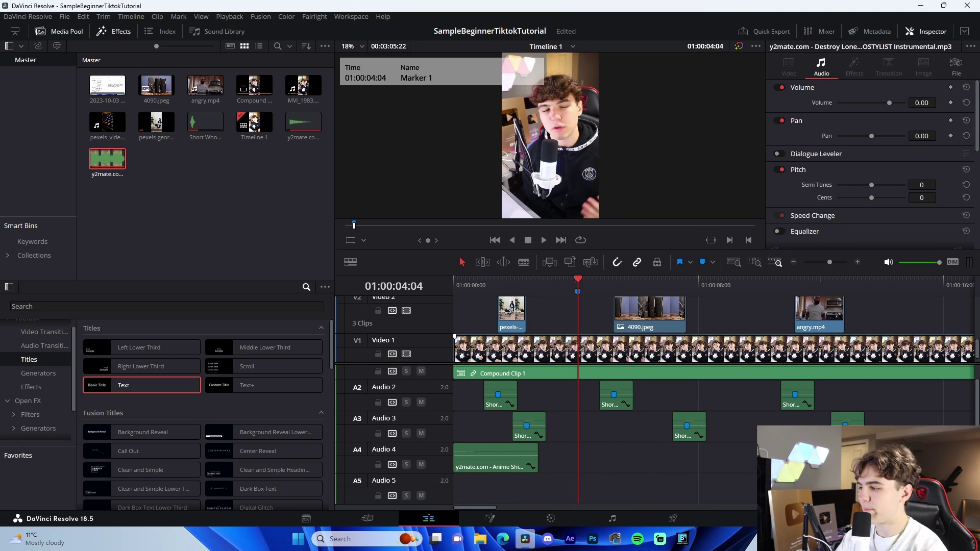
drag(939, 487, 482, 483)
Play through the music and add a marker on the music clip at 01:00:07:11
key(space)
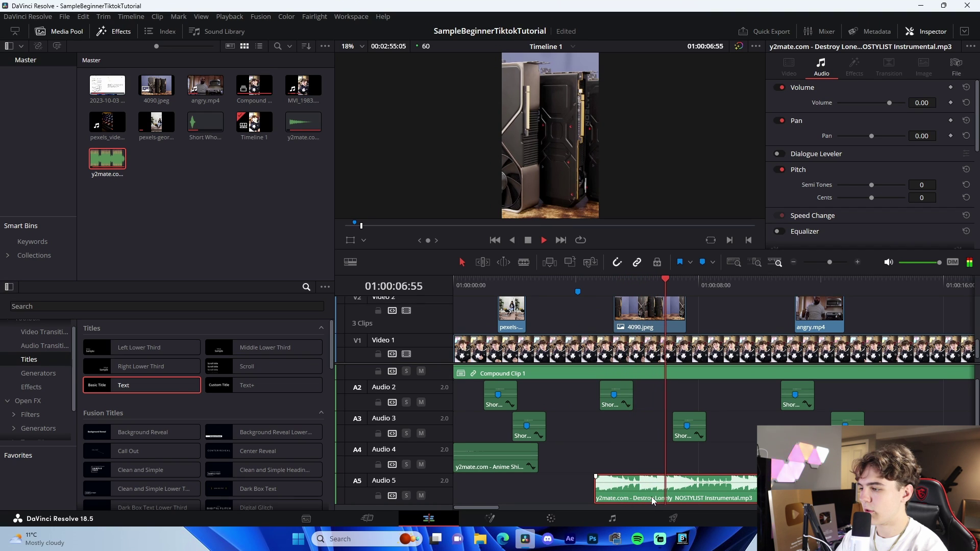
key(space)
key(m)
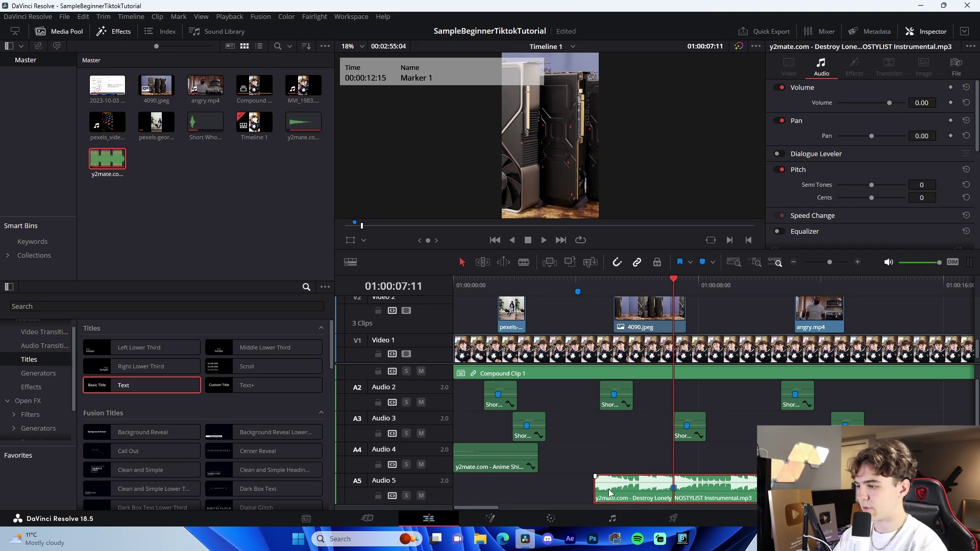
Trim and shift the music to start with the timeline, aligning its marker with the 01:00:04:04 timeline marker, and play it back
drag(596, 488, 642, 488)
drag(732, 493, 636, 494)
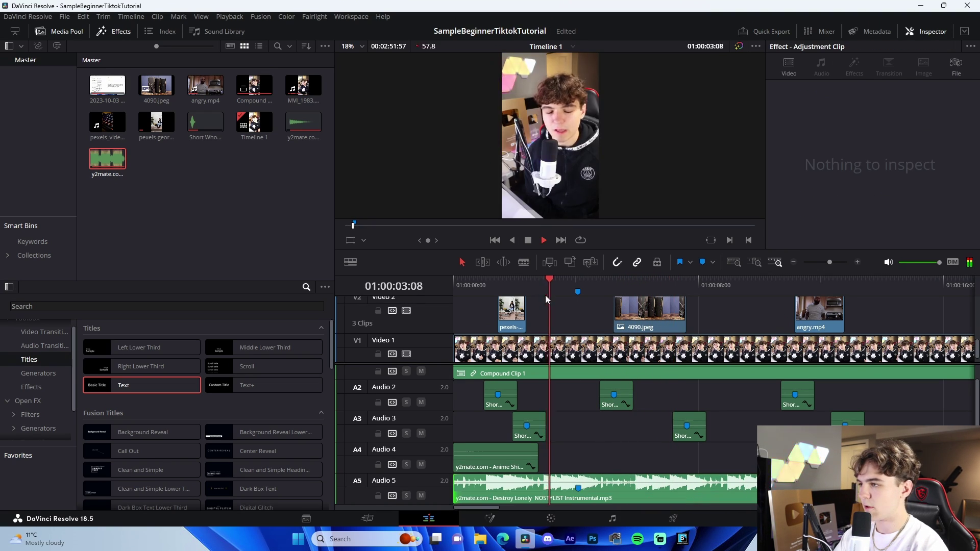
key(space)
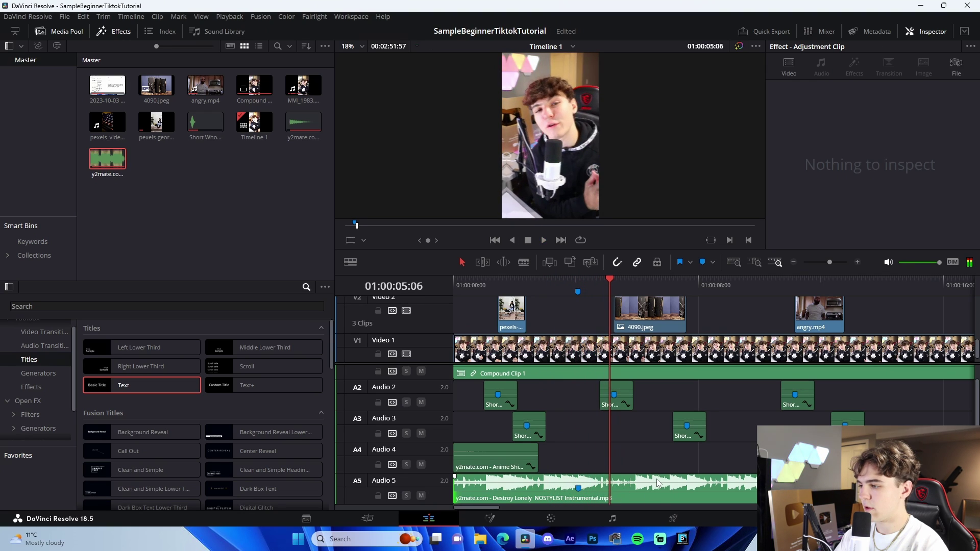
Lower the music clip's volume, then cut it at the video's end, 01:00:17:29, and delete the excess
drag(656, 480, 658, 486)
click(795, 262)
drag(790, 413, 691, 417)
key(b)
click(622, 482)
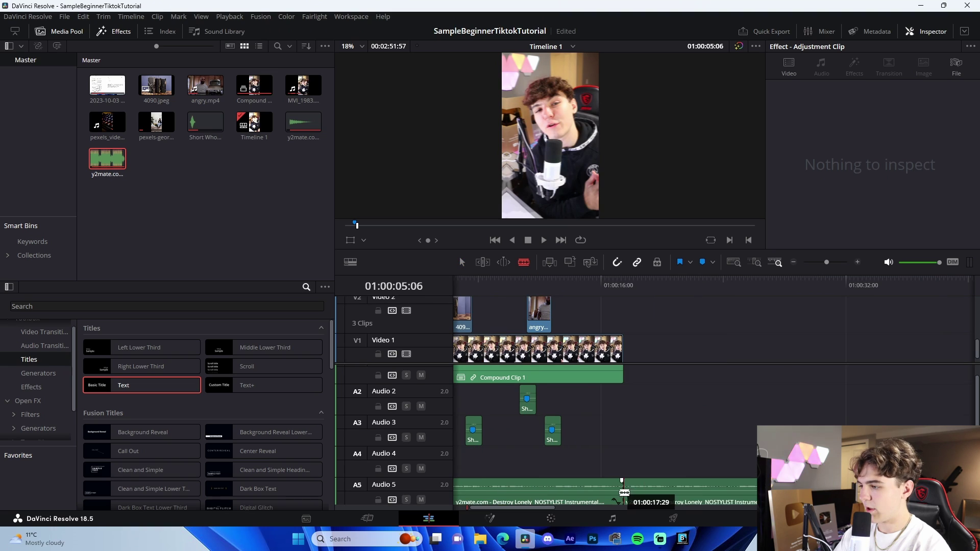
key(a)
click(650, 494)
key(Delete)
click(794, 262)
click(794, 262)
scroll(812, 355, up, 1)
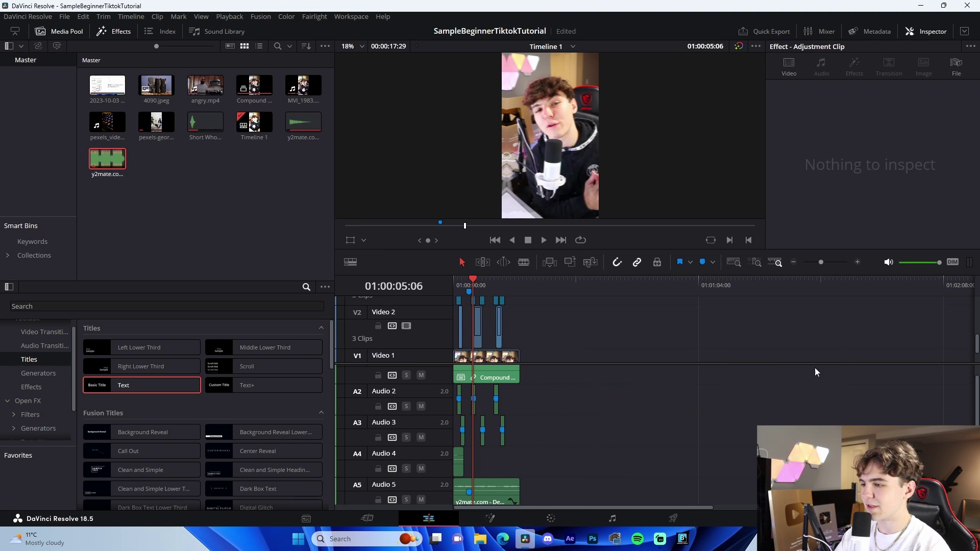
scroll(806, 356, down, 2)
scroll(505, 450, up, 1)
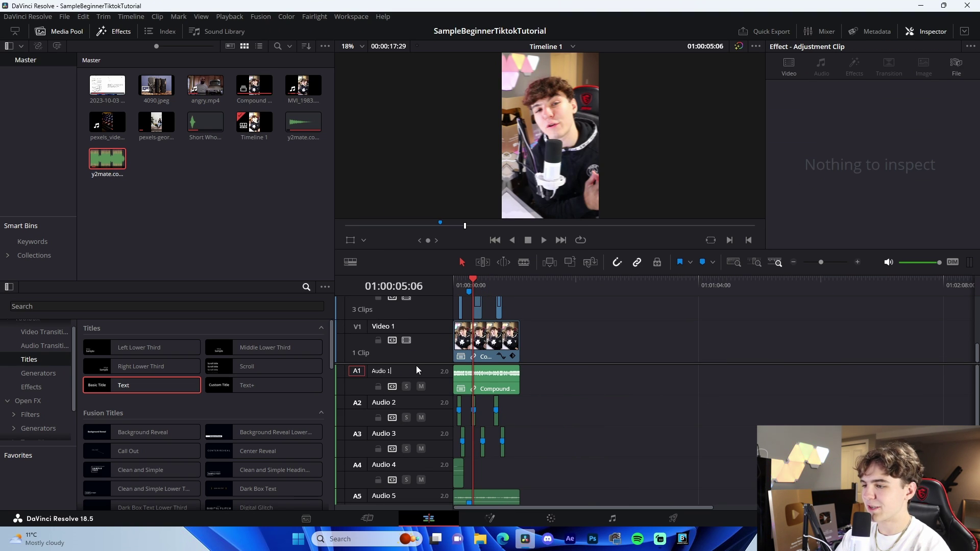
scroll(416, 366, up, 3)
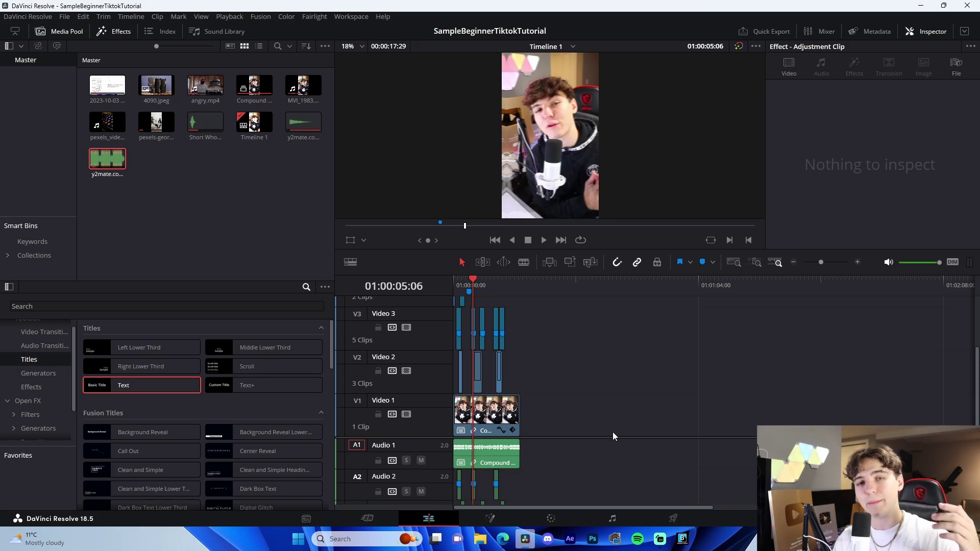